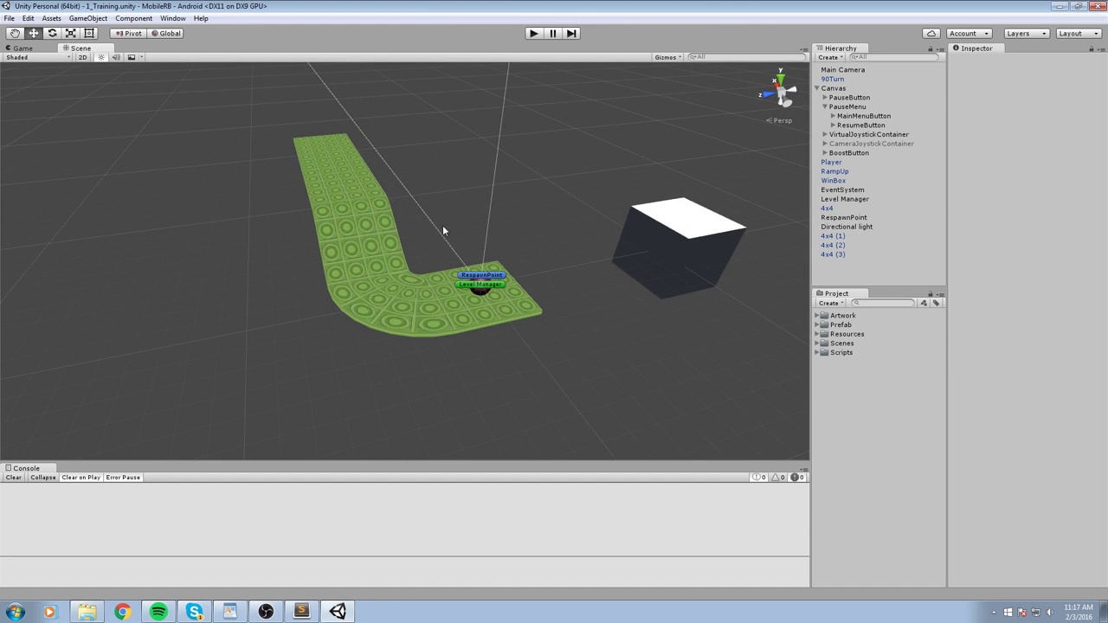
Inspect the 90Turn piece and VirtualJoystickContainer in the Scene view, then bring up the Start menu
left_click(377, 302)
left_click_drag(364, 254, 532, 243, "alt")
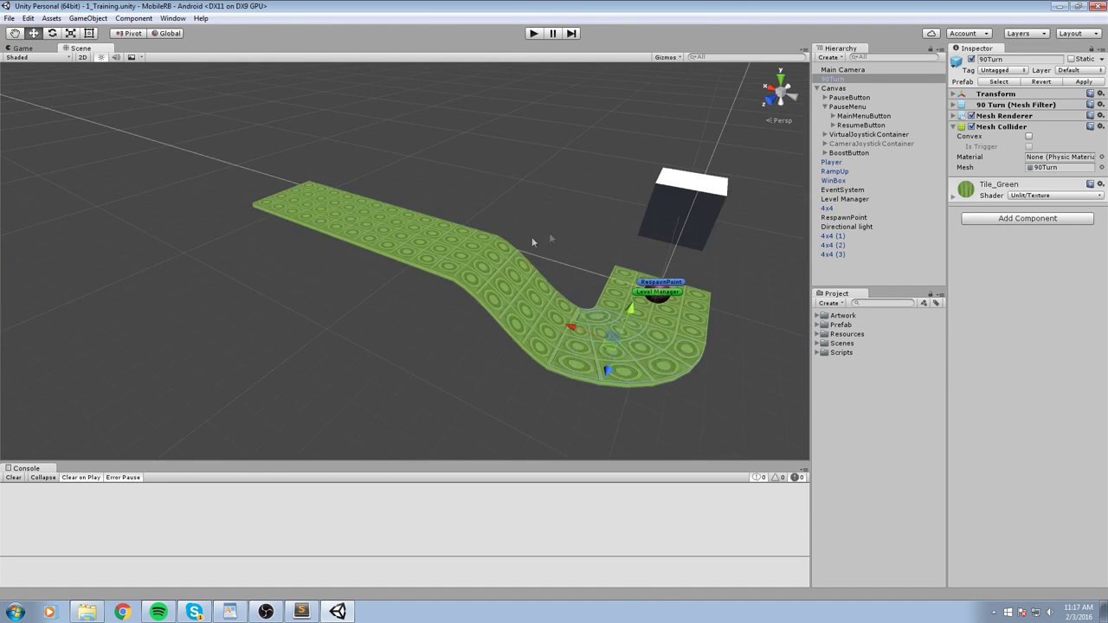
left_click(534, 299)
left_click(462, 289)
left_click(287, 146)
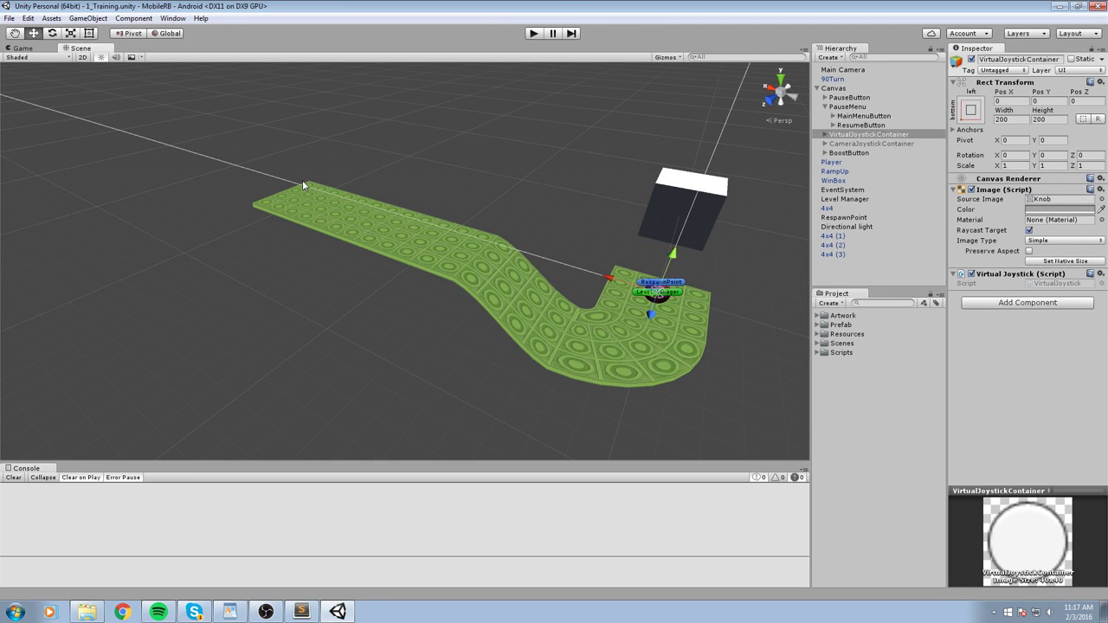
key("super")
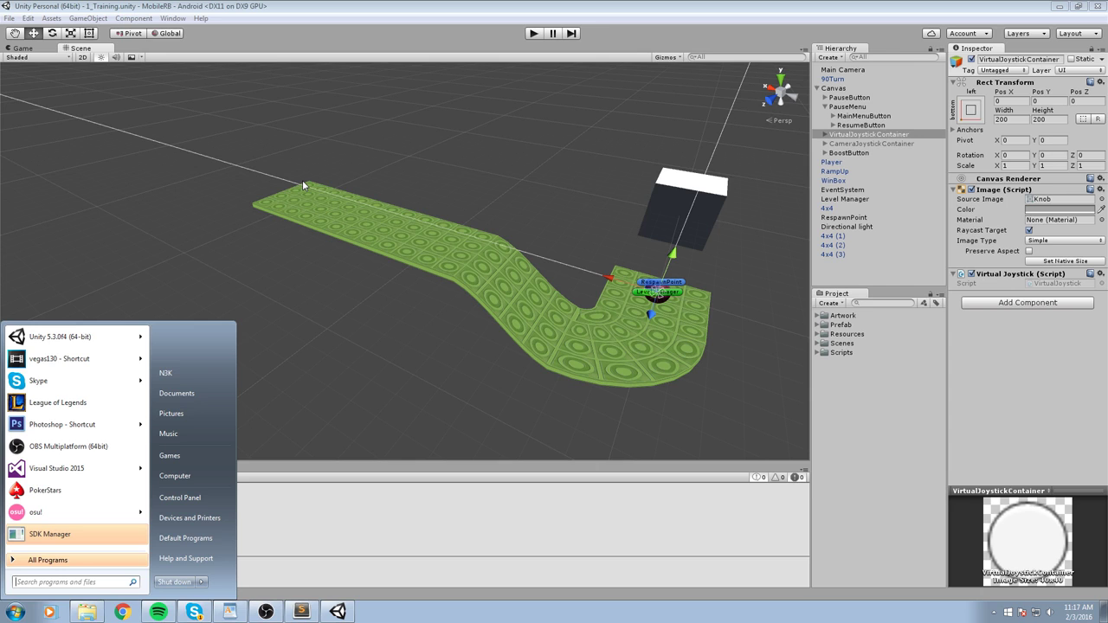
Launch 3ds Max 2014 by searching '3ds', then play-test the Unity level and stop
type("3ds")
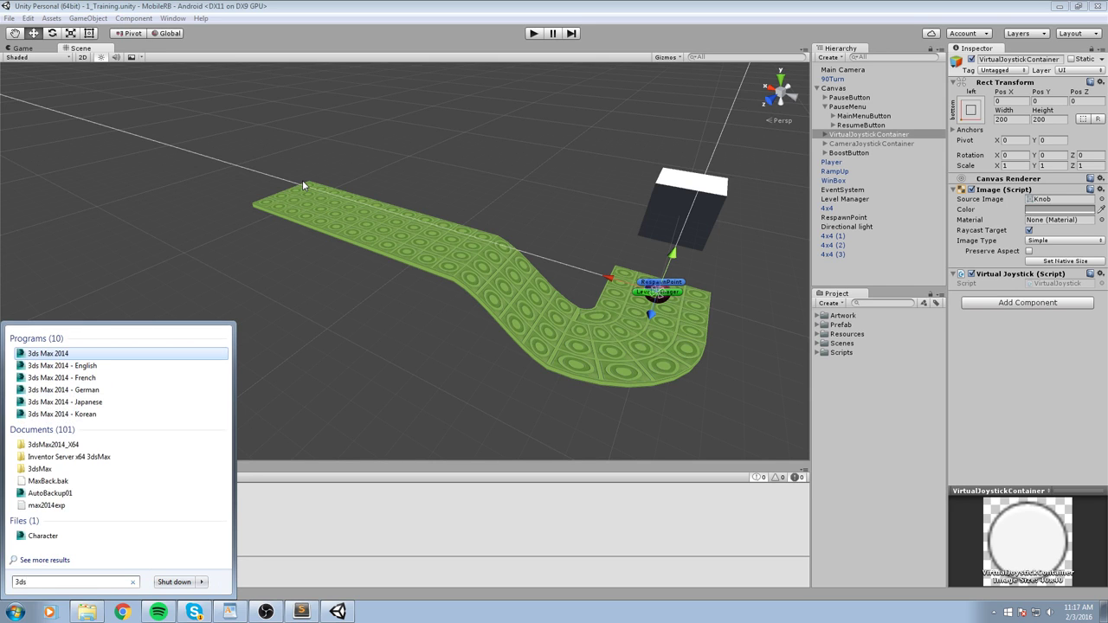
key("Return")
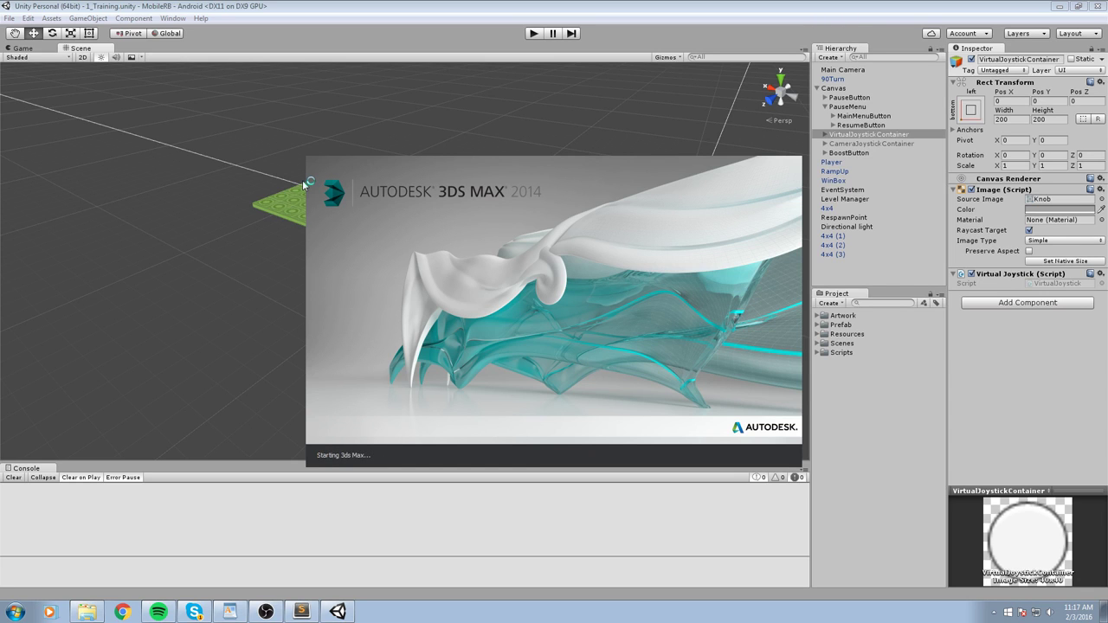
scroll(294, 229, "up", 5)
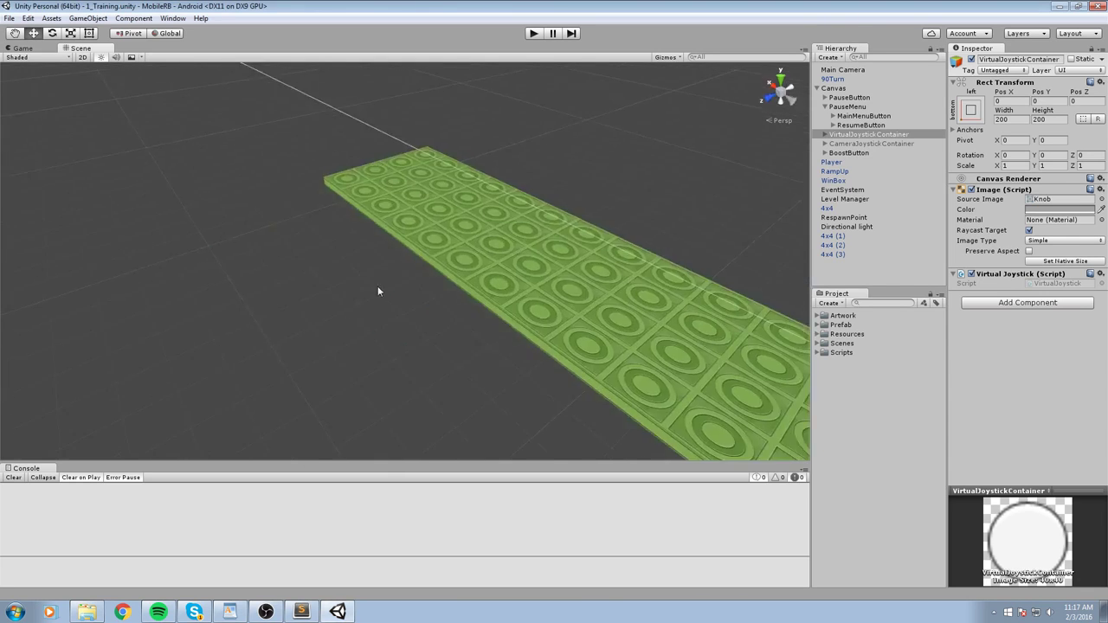
mouse_move(378, 291)
left_mouse_down("alt")
mouse_move(465, 292)
mouse_move(497, 408)
mouse_move(332, 291)
mouse_move(423, 271)
mouse_move(458, 277)
mouse_move(477, 312)
mouse_move(577, 274)
mouse_move(532, 314)
left_mouse_up("alt")
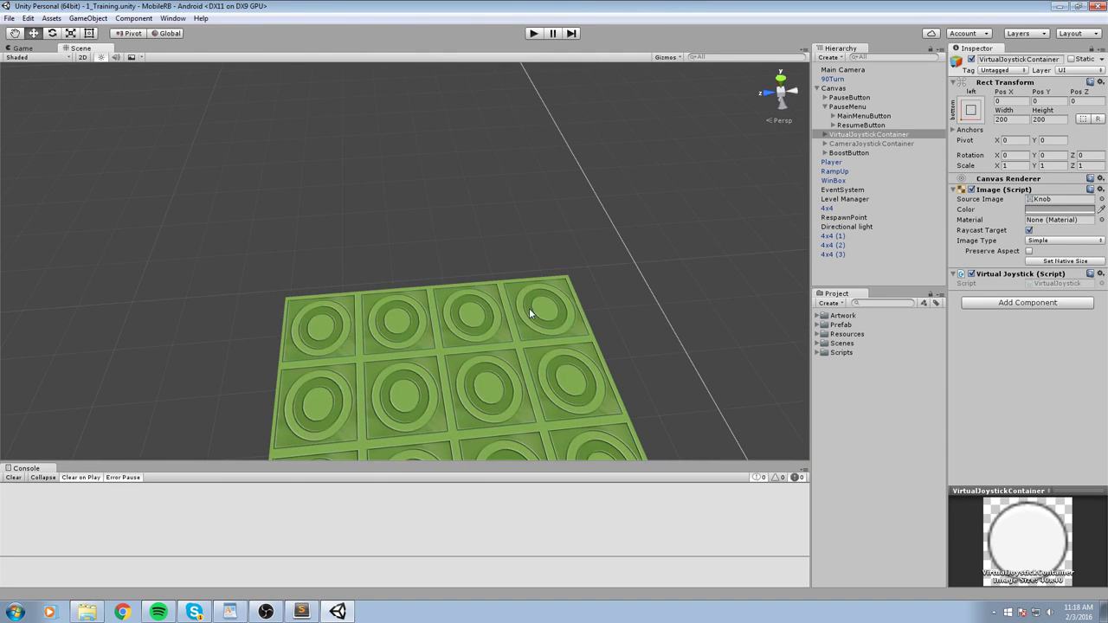
left_click(533, 33)
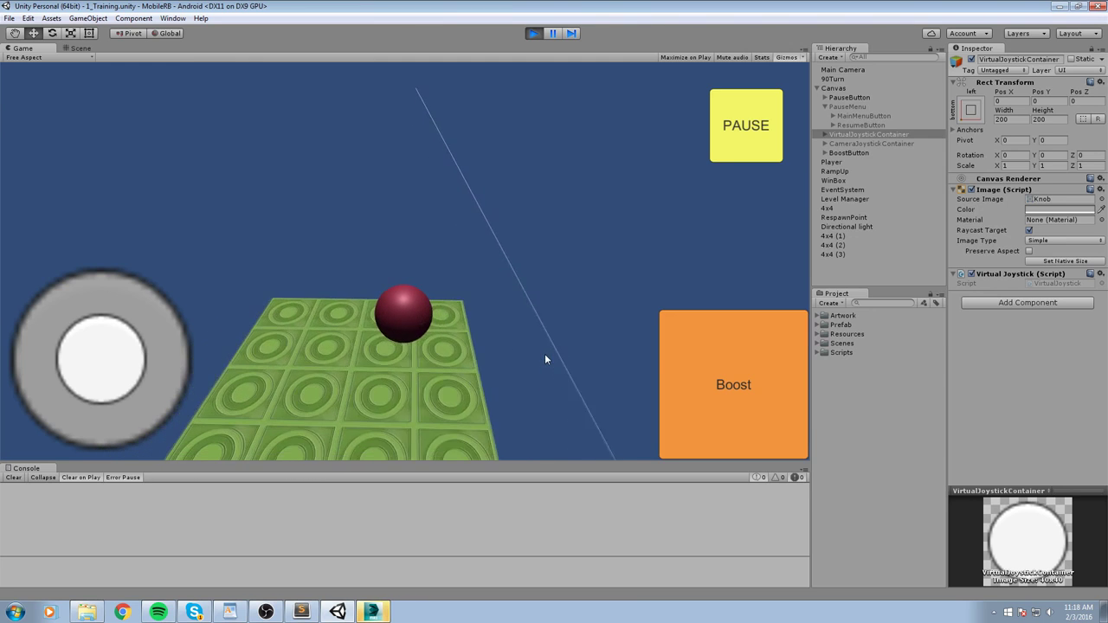
left_click(532, 33)
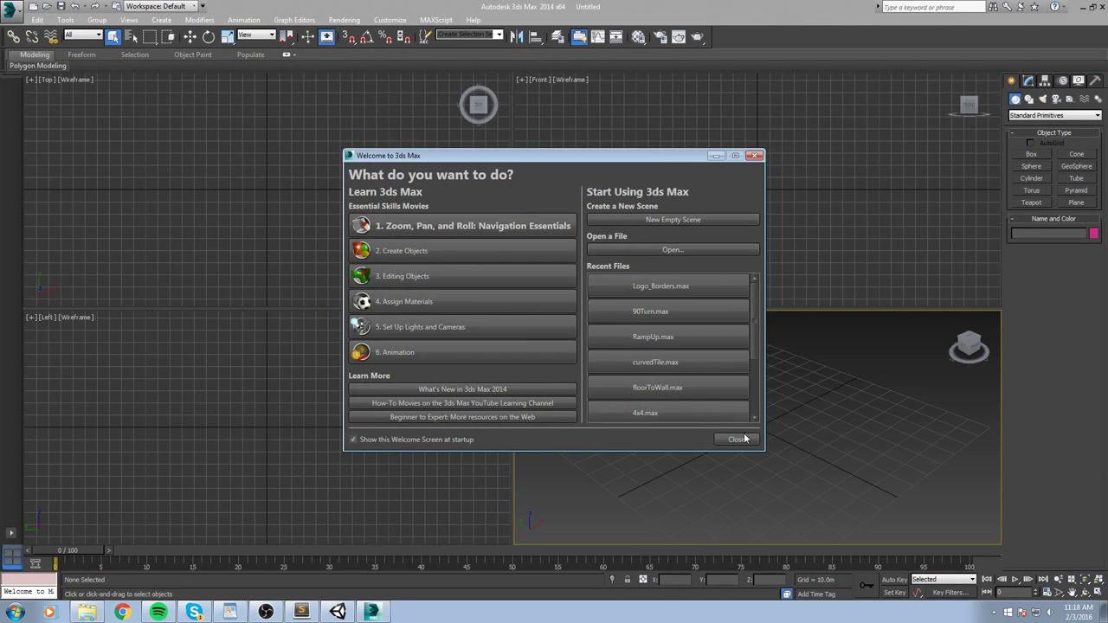
Dismiss the 3ds Max Welcome dialog and maximize the perspective viewport (Alt+W)
left_click(745, 439)
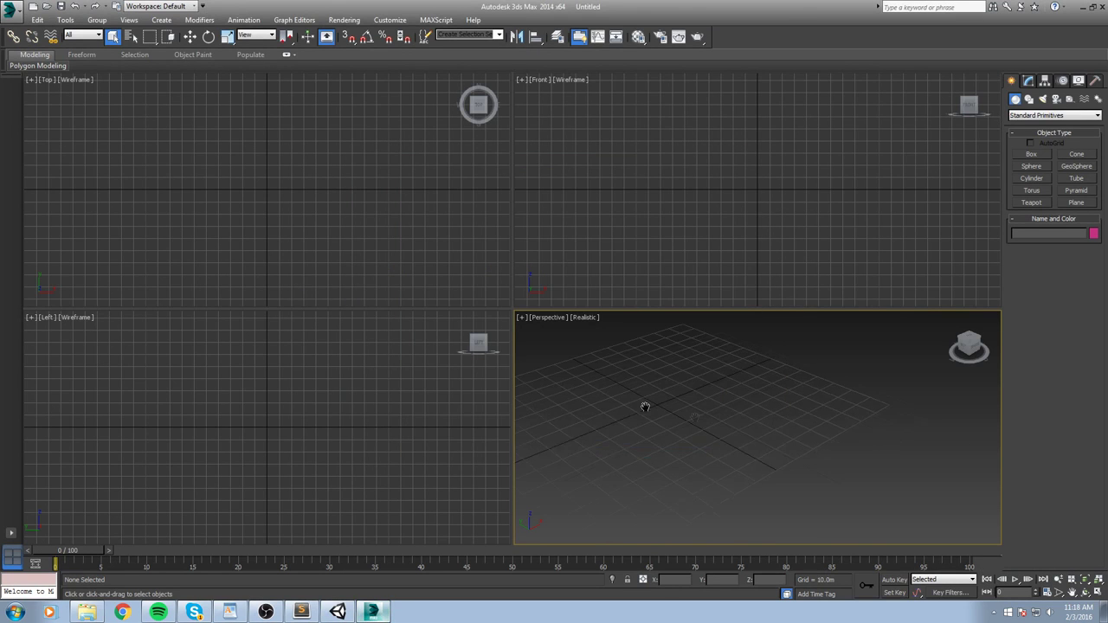
key("alt+w")
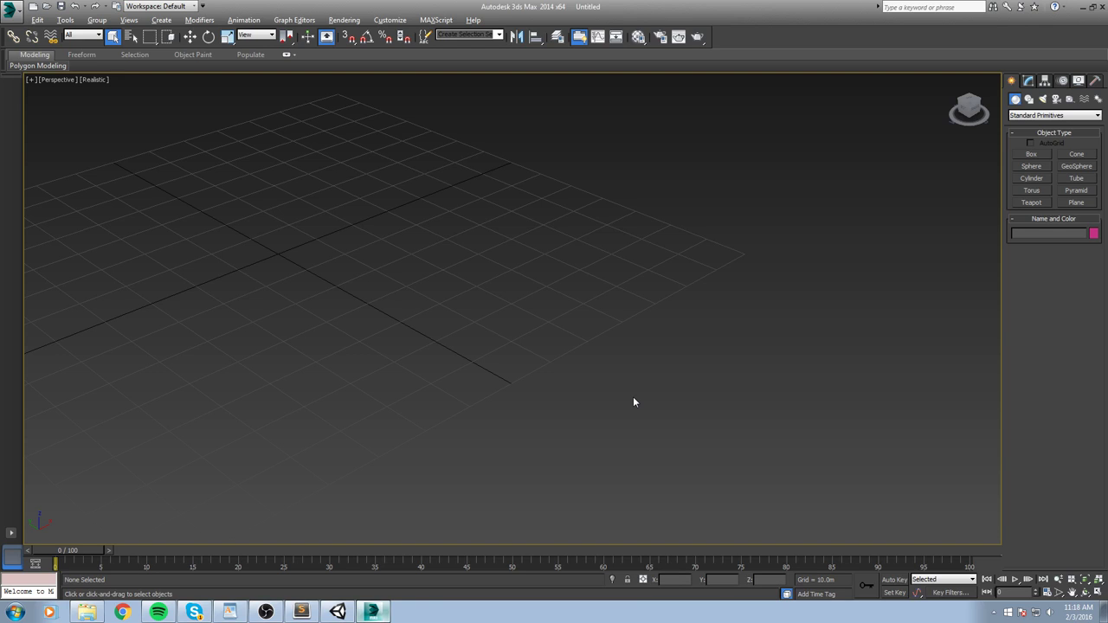
scroll(633, 402, "down", 3)
scroll(594, 341, "down", 5)
scroll(717, 246, "up", 3)
scroll(684, 320, "up", 3)
With Box chosen, set the Home Grid spacing to 1.0m in Grid and Snap Settings
left_click(1032, 154)
scroll(780, 342, "up", 3)
scroll(777, 340, "up", 3)
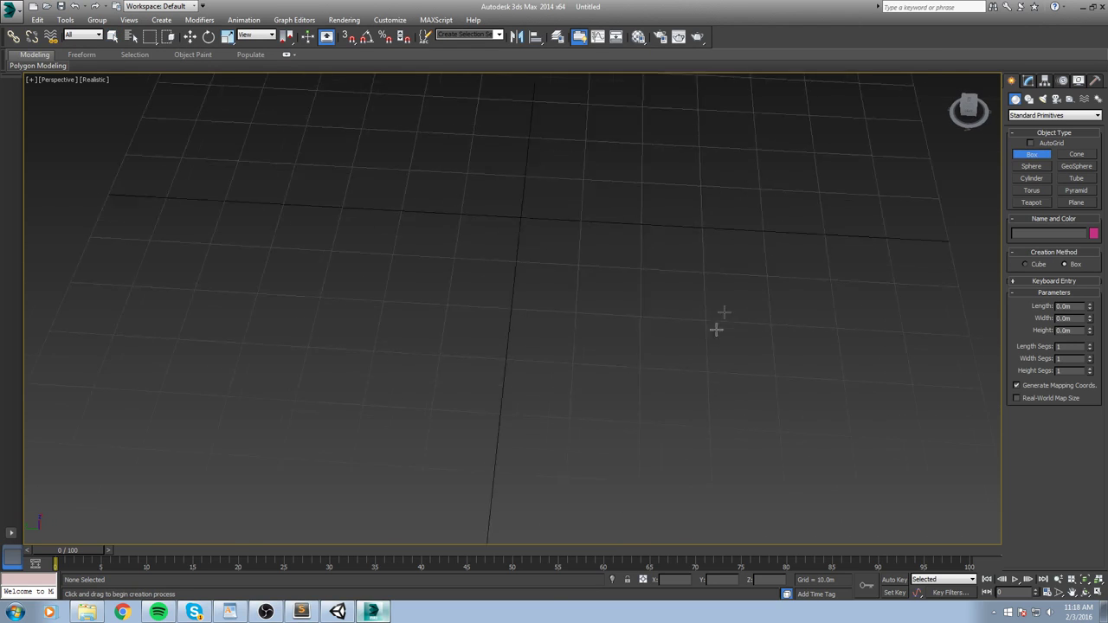
scroll(718, 321, "up", 3)
right_click(349, 36)
left_click(558, 244)
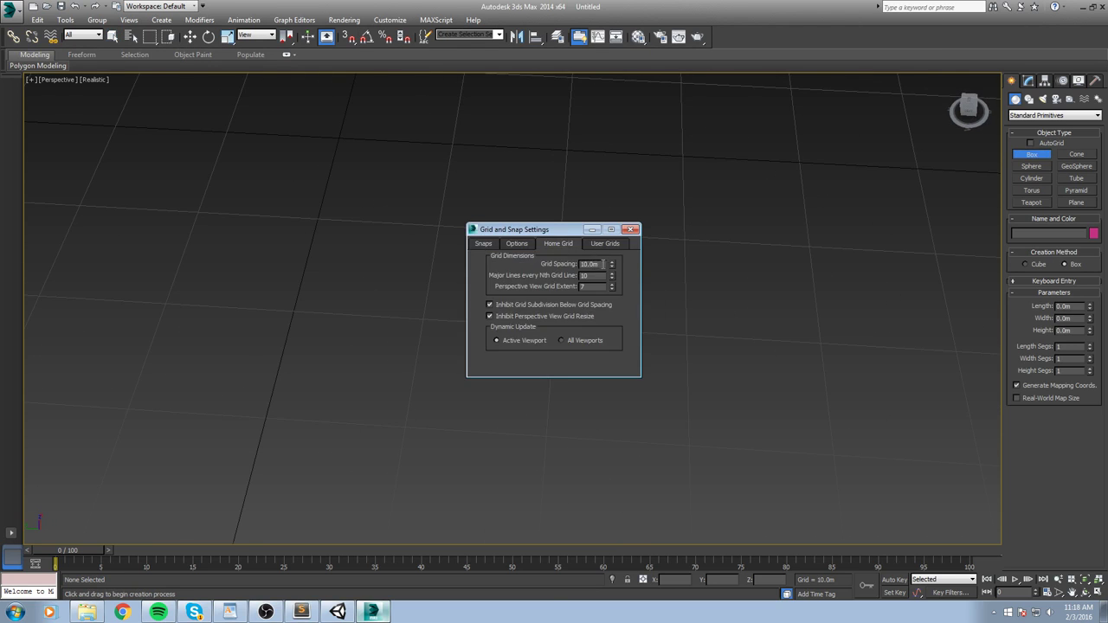
type("1")
key("Return")
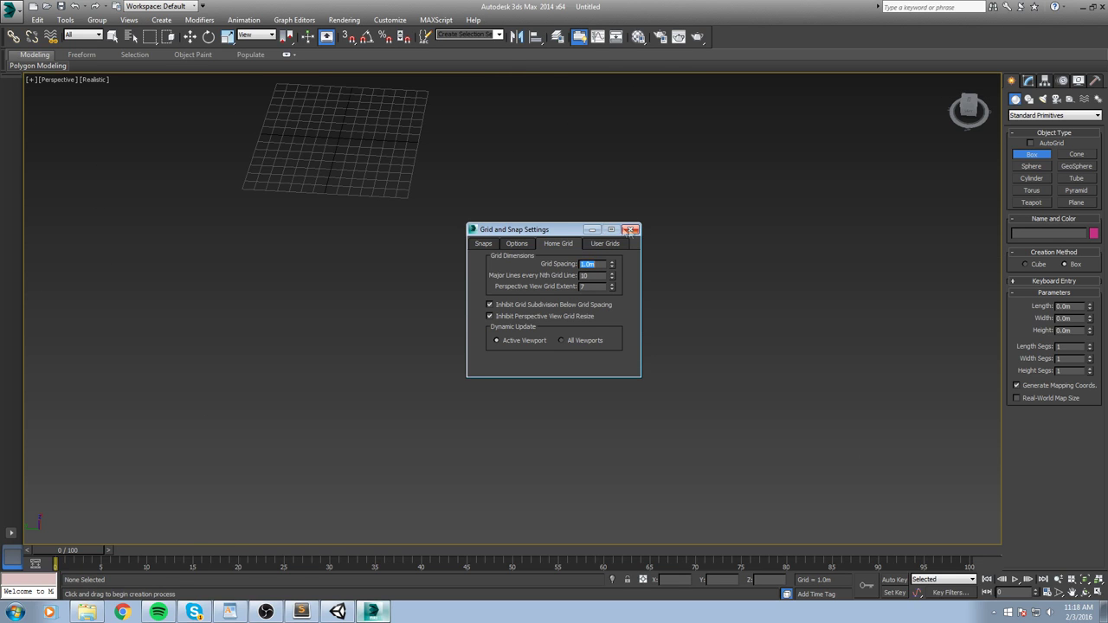
left_click(629, 230)
Switch to the Top view and turn on grid snapping
scroll(455, 260, "up", 2)
scroll(554, 347, "up", 2)
scroll(467, 349, "up", 2)
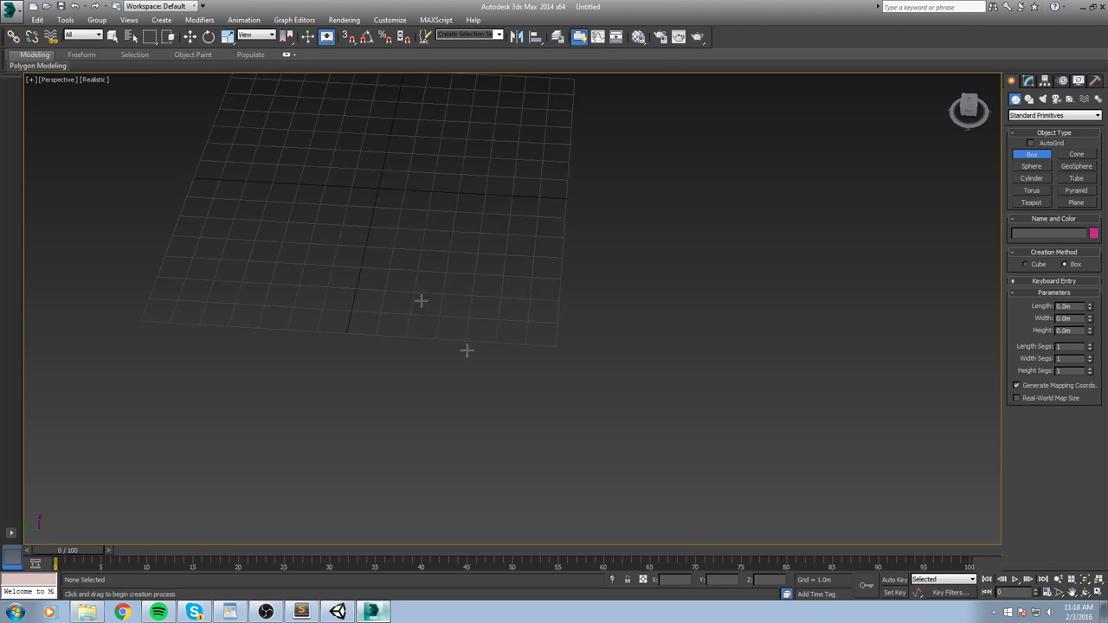
scroll(485, 364, "up", 2)
scroll(576, 485, "up", 2)
scroll(632, 457, "up", 2)
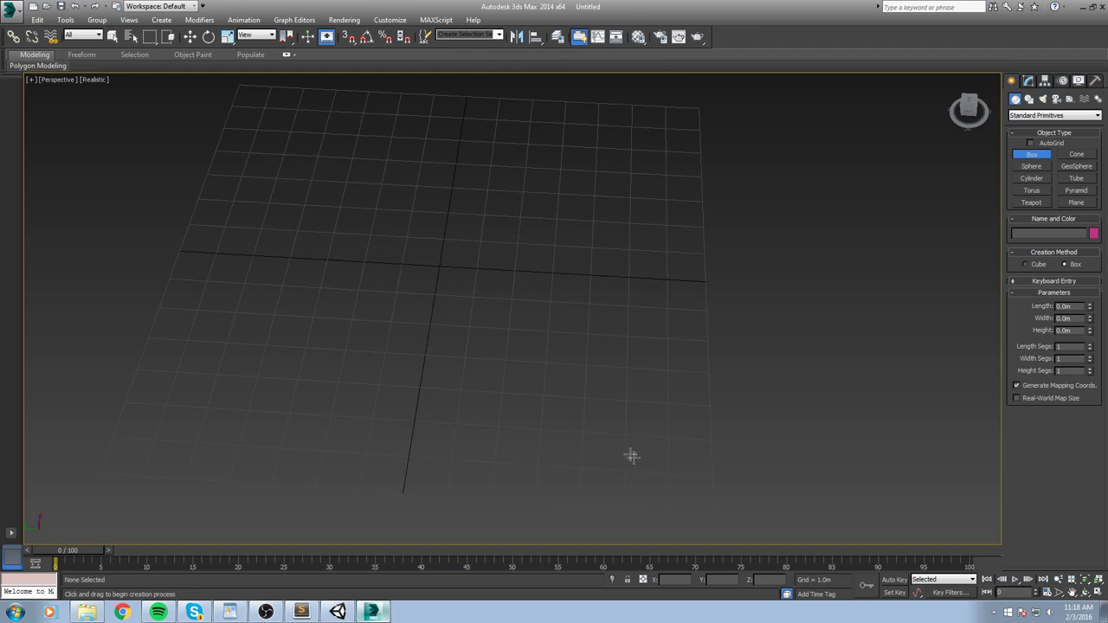
middle_click_drag(632, 457, 554, 375, "alt")
key("t")
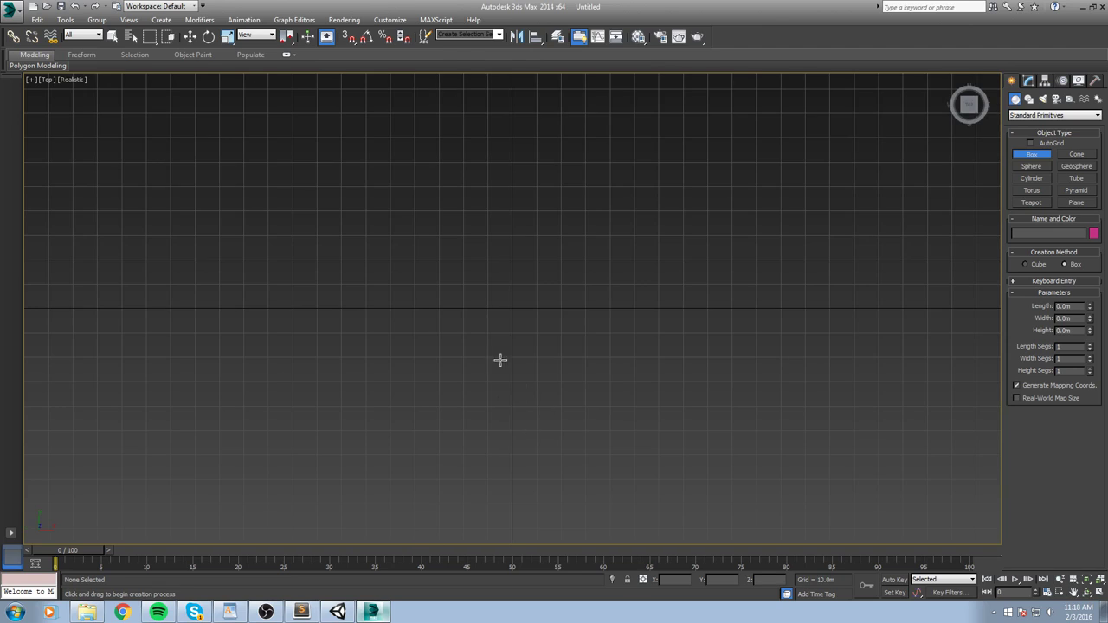
scroll(500, 362, "down", 2)
key("s")
scroll(537, 277, "up", 2)
scroll(440, 367, "up", 3)
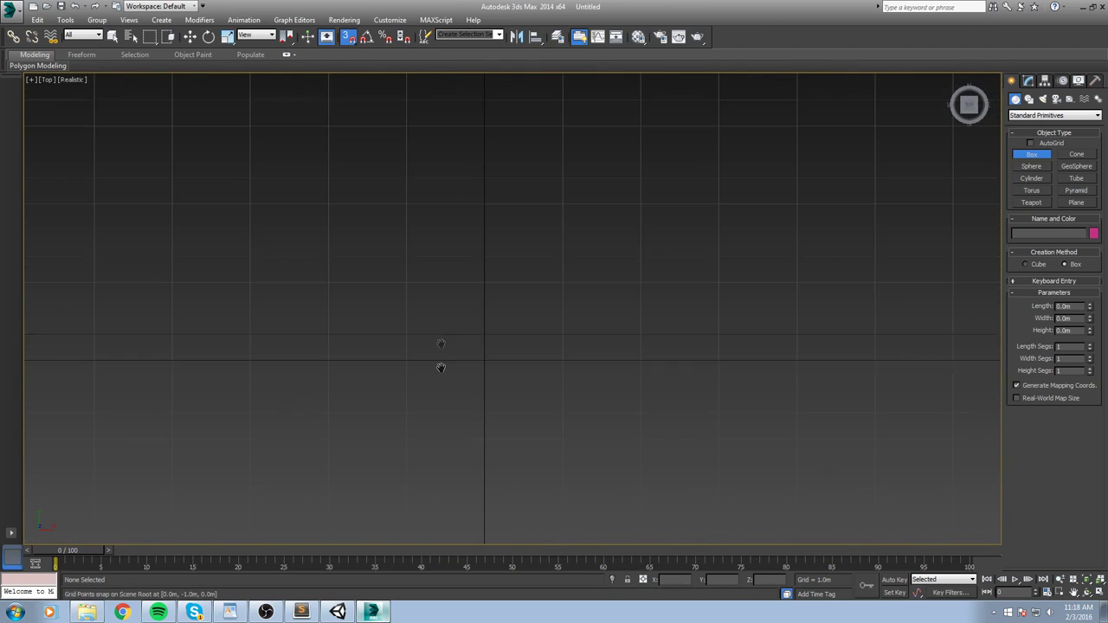
scroll(443, 344, "up", 1)
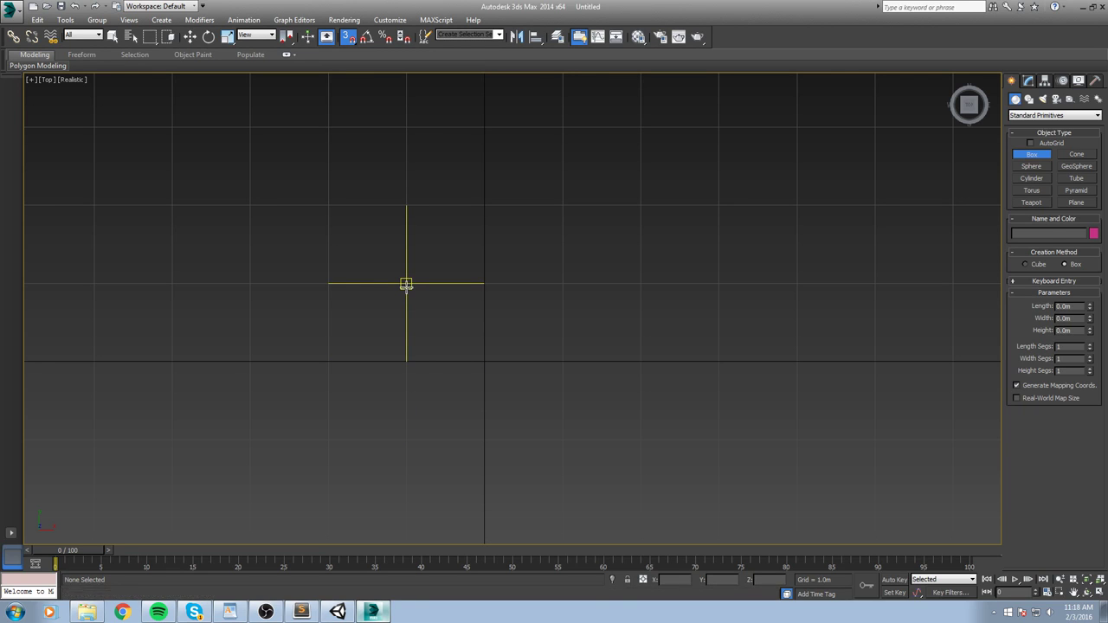
Draw a snapped 1m test box, check it from an angle, and delete it
left_click_drag(406, 284, 402, 278)
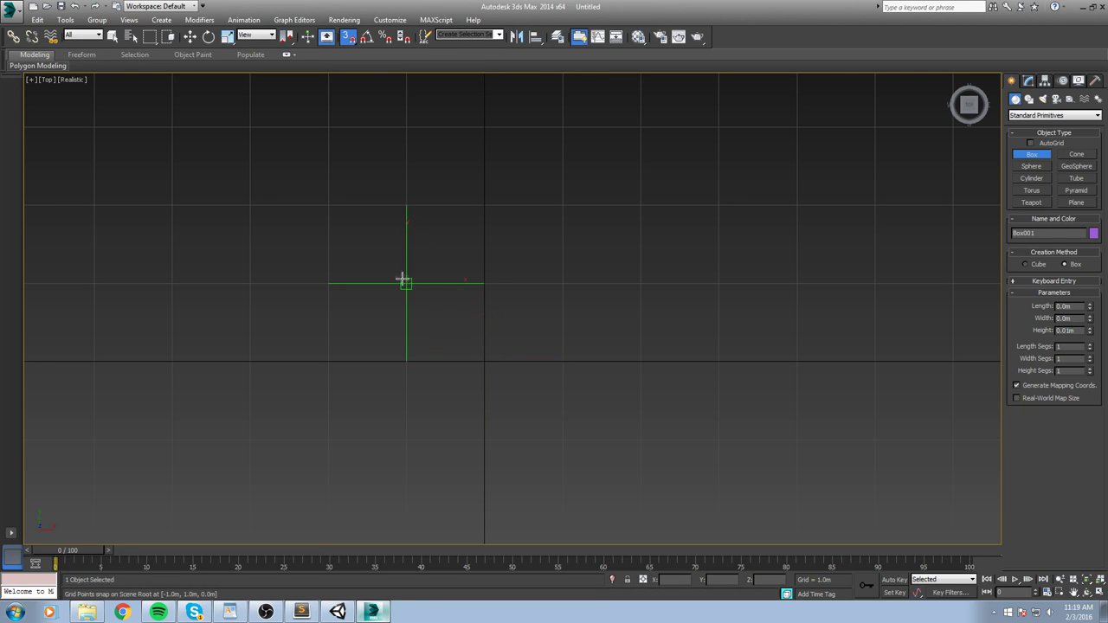
left_click_drag(406, 284, 482, 360)
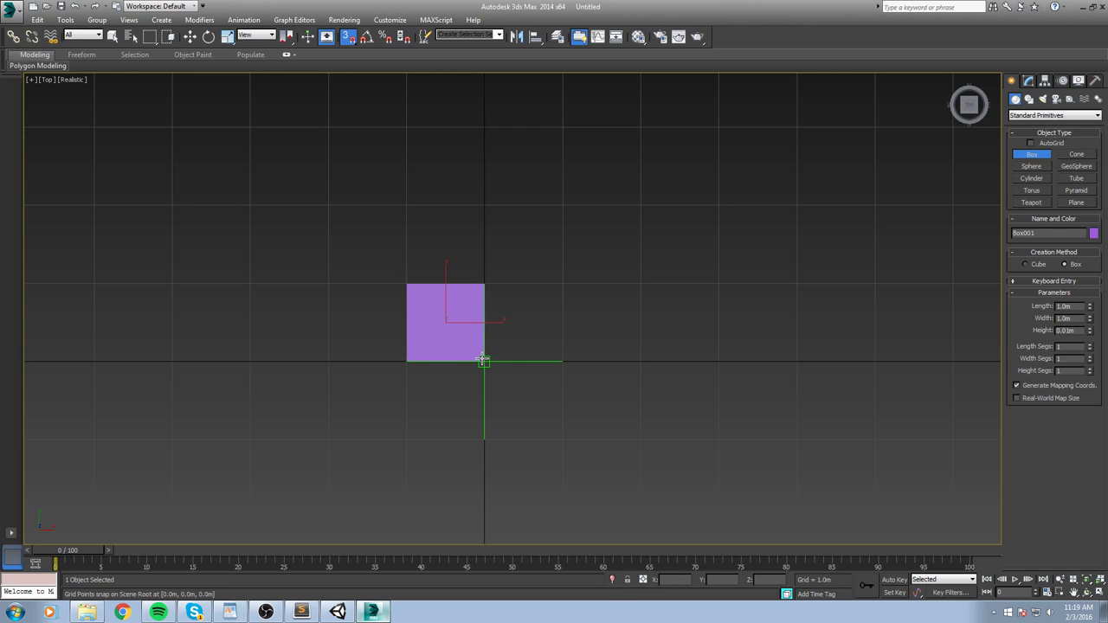
left_click(483, 360)
middle_click_drag(499, 359, 445, 299, "alt")
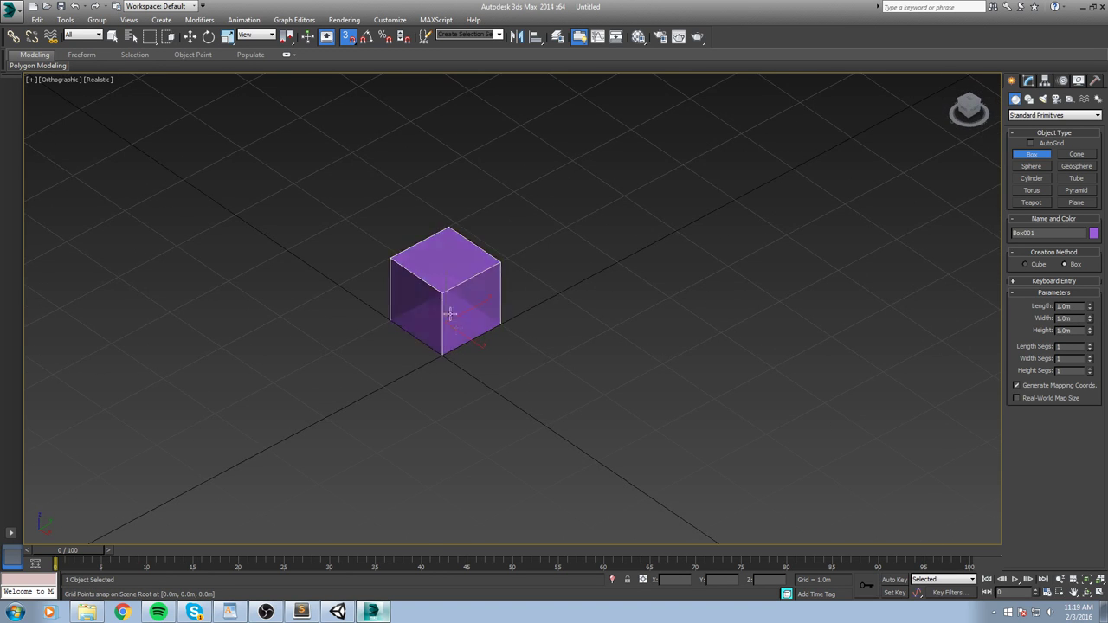
key("Delete")
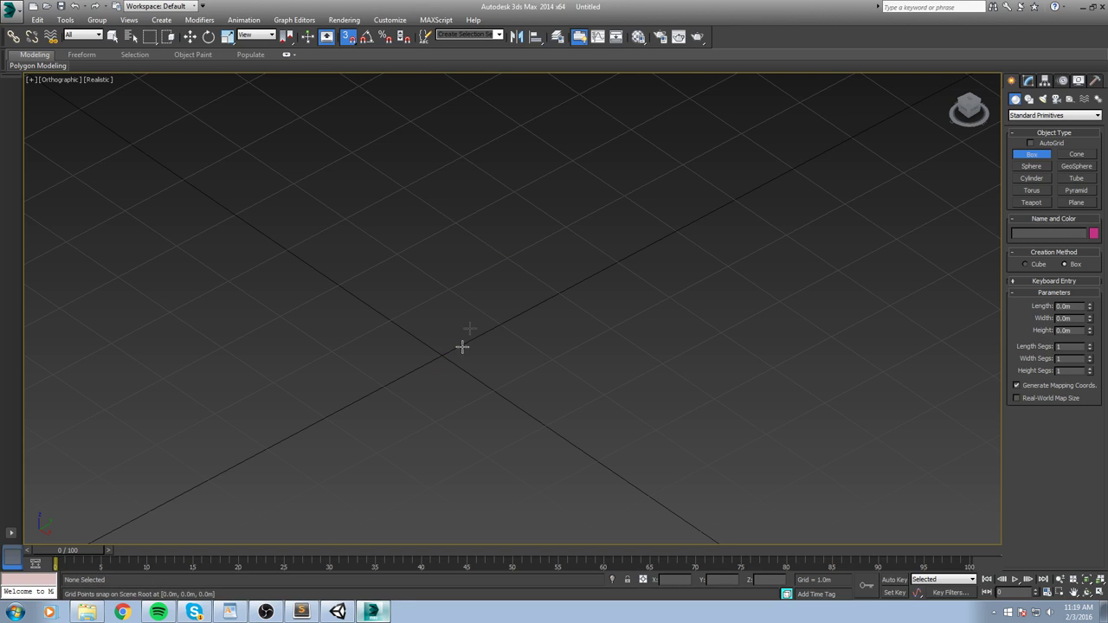
Draw and delete a 2m by 2m by 1m test box, then start a new box base
left_click_drag(508, 257, 497, 394)
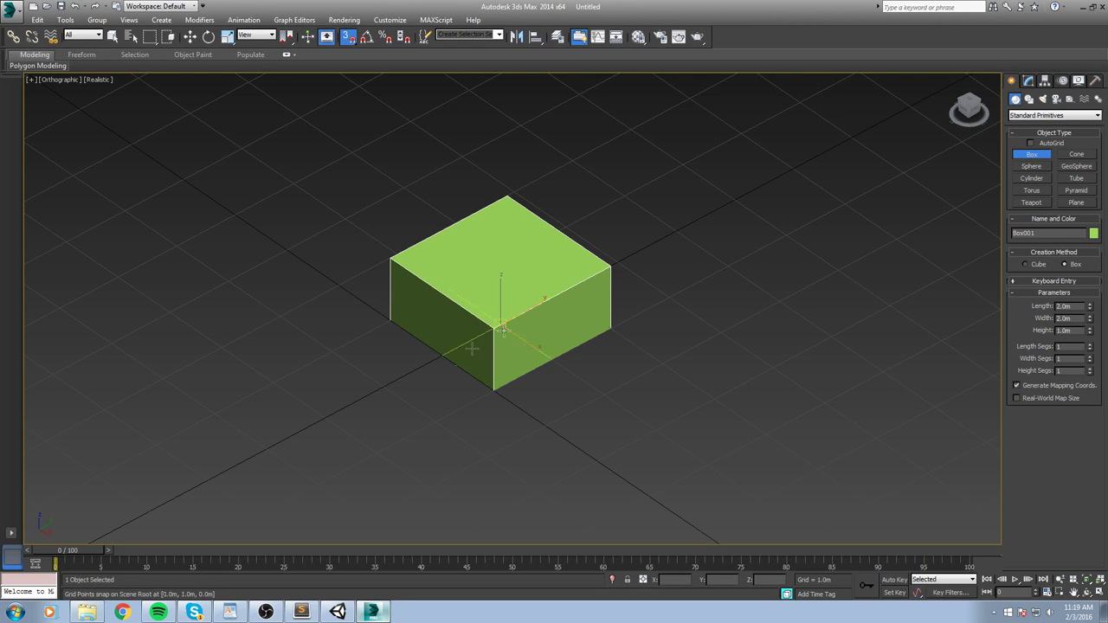
key("Delete")
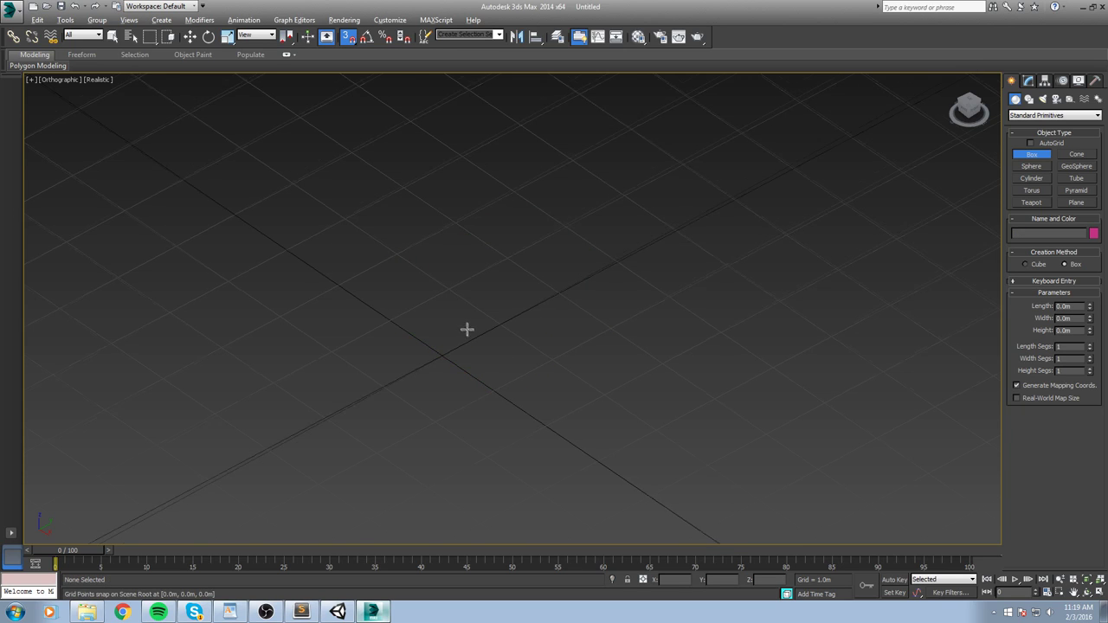
middle_click_drag(465, 329, 498, 324, "alt")
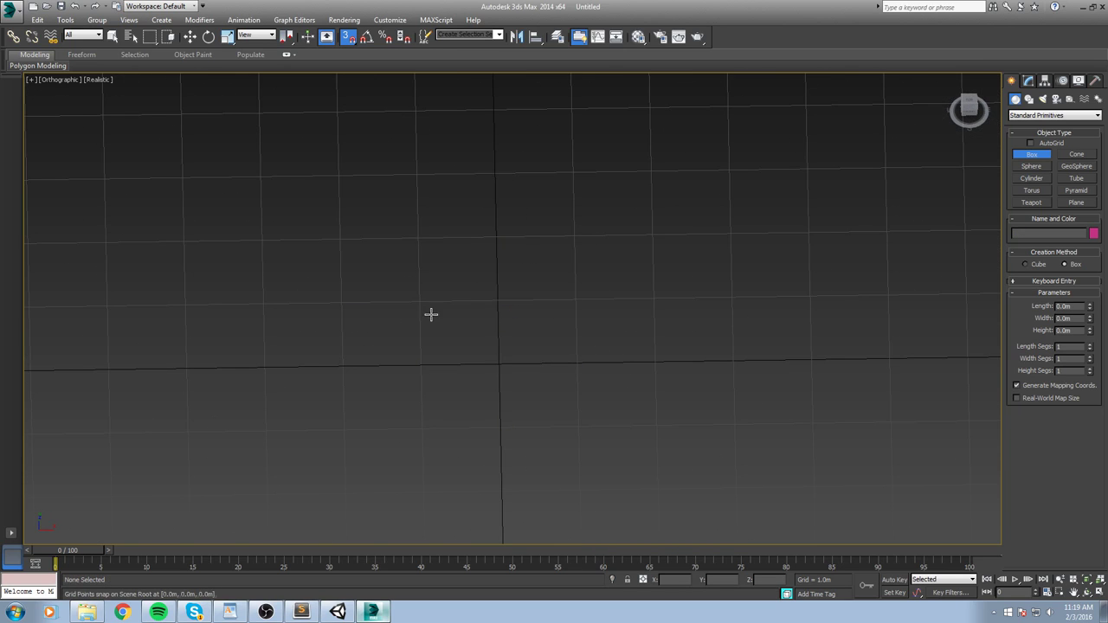
left_click_drag(423, 301, 495, 366)
Finish the box and delete its top, back, front and one side polygon, leaving one wall
left_click(494, 320)
mouse_move(499, 343)
middle_mouse_down()
mouse_move(594, 302)
mouse_move(482, 309)
mouse_move(520, 321)
middle_mouse_up()
scroll(549, 367, "up", 5)
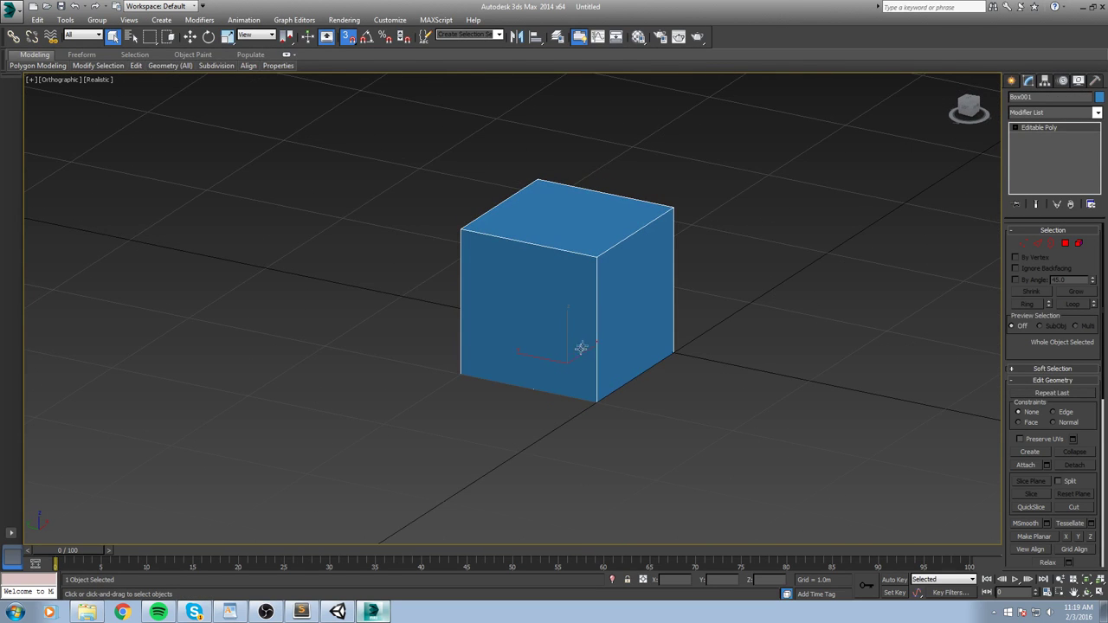
key("4")
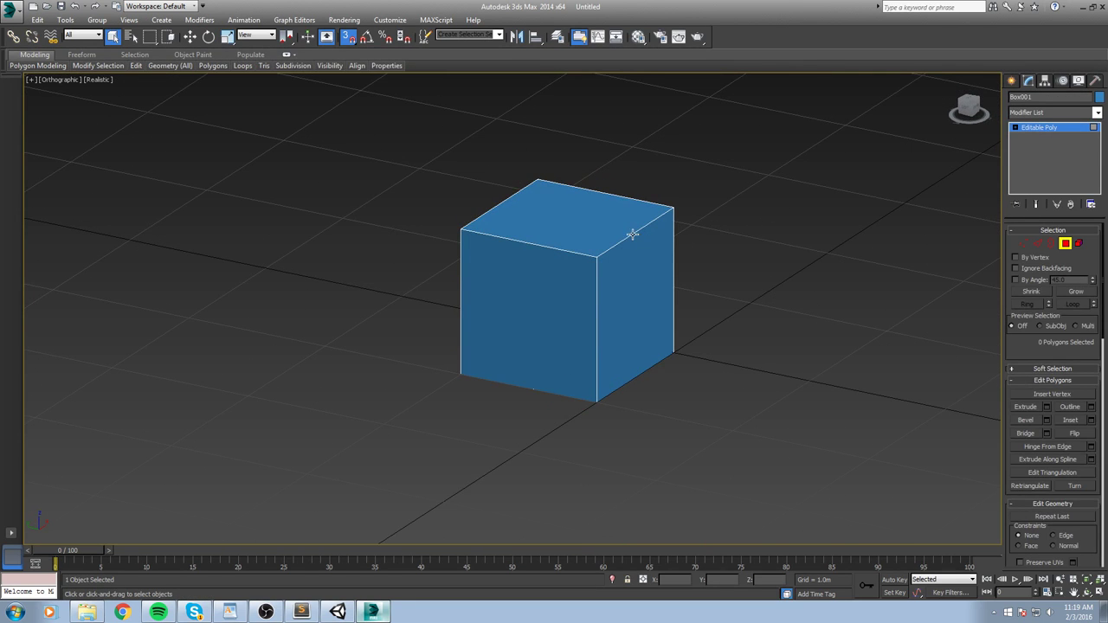
left_click(617, 225)
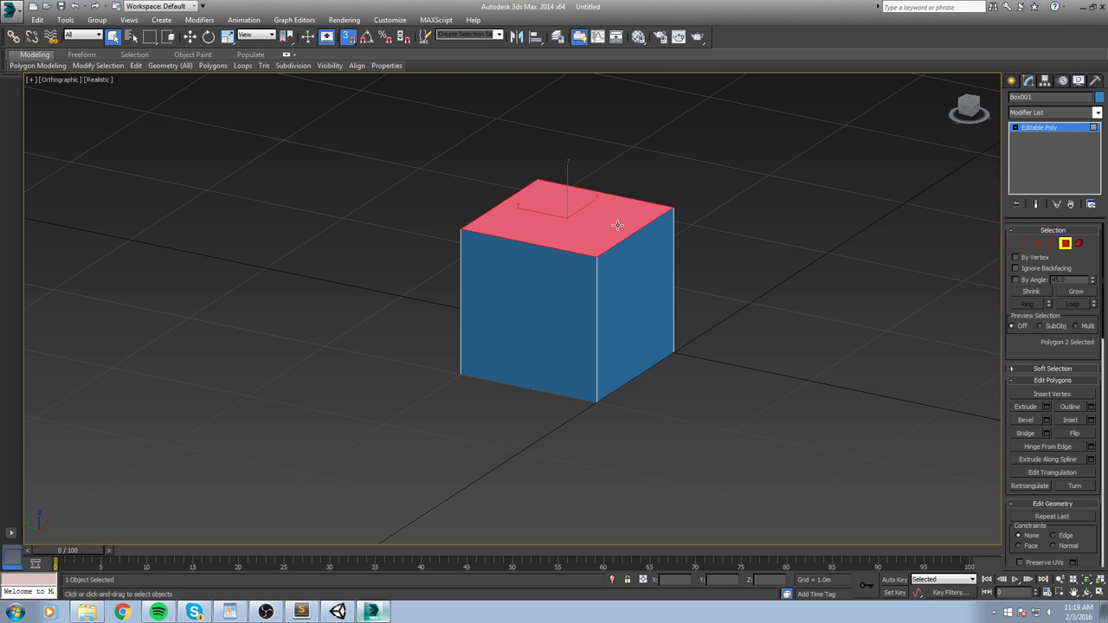
key("Delete")
left_click(618, 265)
key("Delete")
left_click(626, 285)
key("Delete")
left_click(576, 304)
key("Delete")
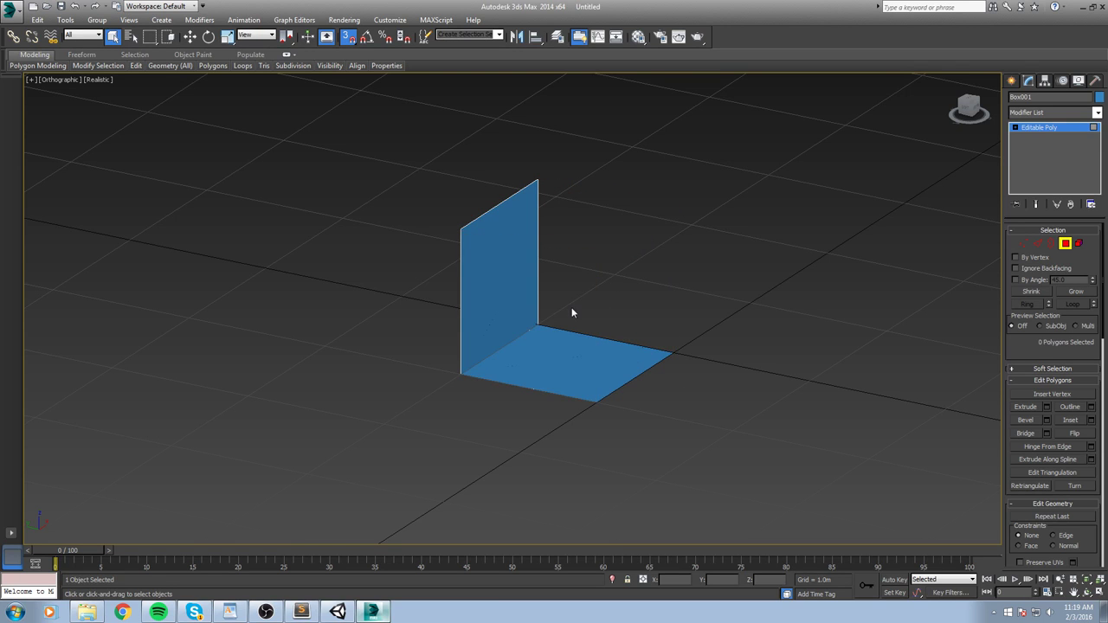
Shift-move the wall's top edge, snapping off, to extrude a new top face
key("2")
left_click(502, 209)
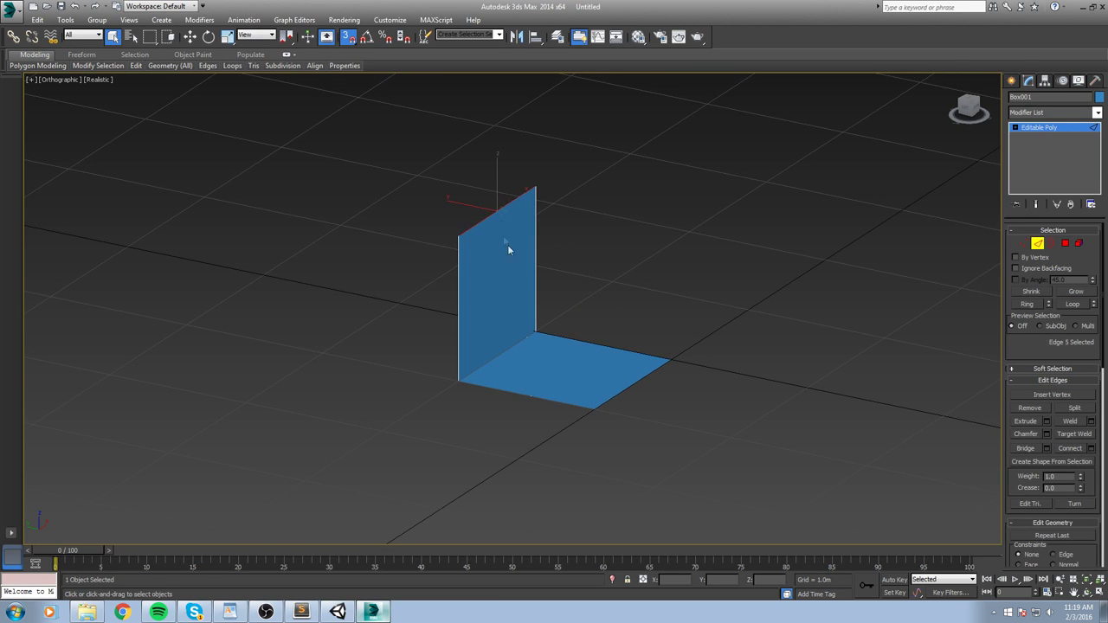
mouse_move(507, 244)
middle_mouse_down("alt")
mouse_move(570, 259)
mouse_move(525, 259)
mouse_move(465, 294)
mouse_move(572, 295)
mouse_move(563, 289)
middle_mouse_up("alt")
key("w")
key("s")
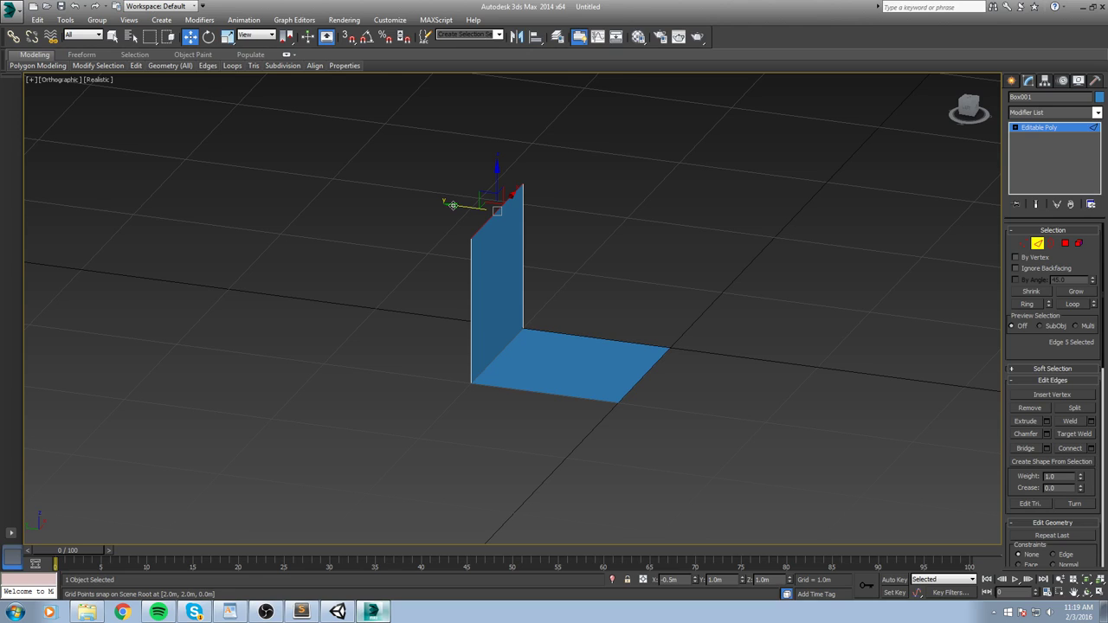
left_click(599, 239)
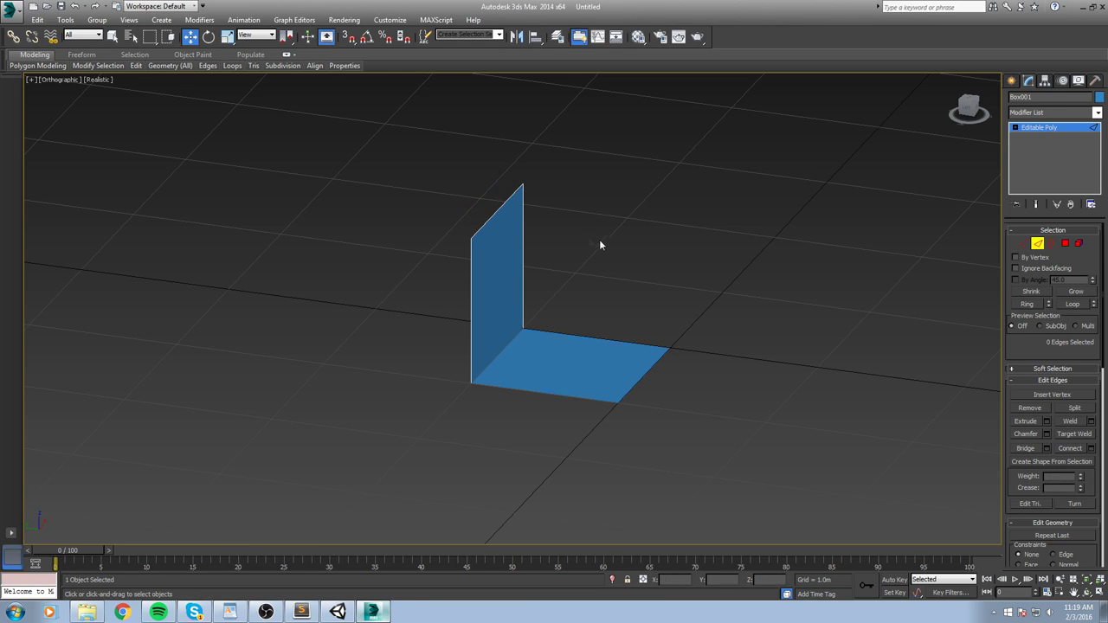
left_click(500, 212)
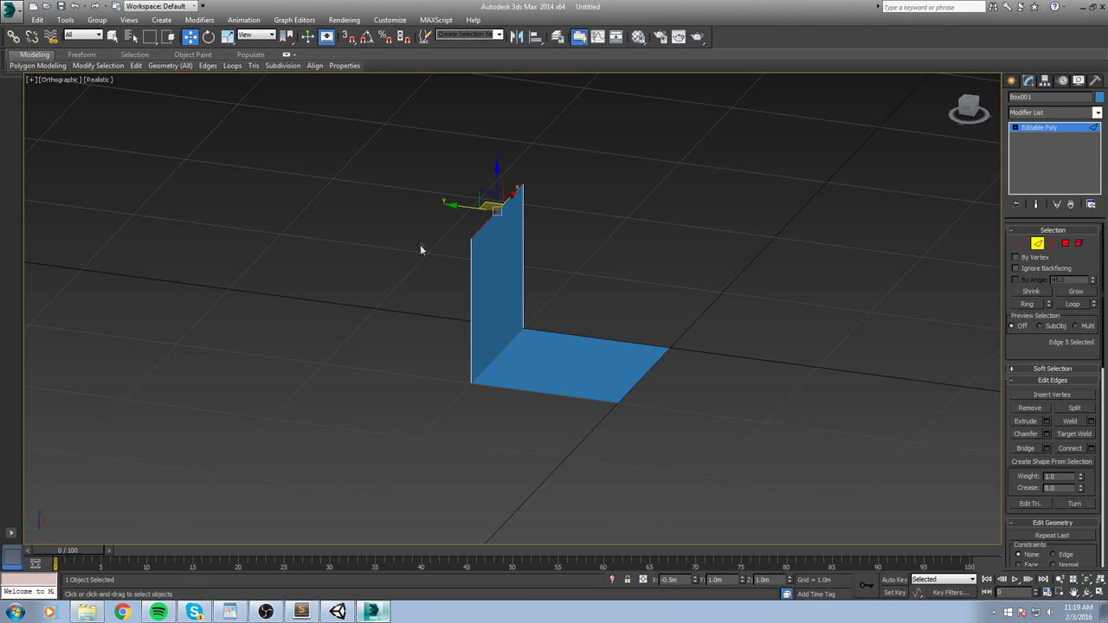
left_click_drag(451, 205, 699, 297, "shift")
scroll(683, 297, "up", 2)
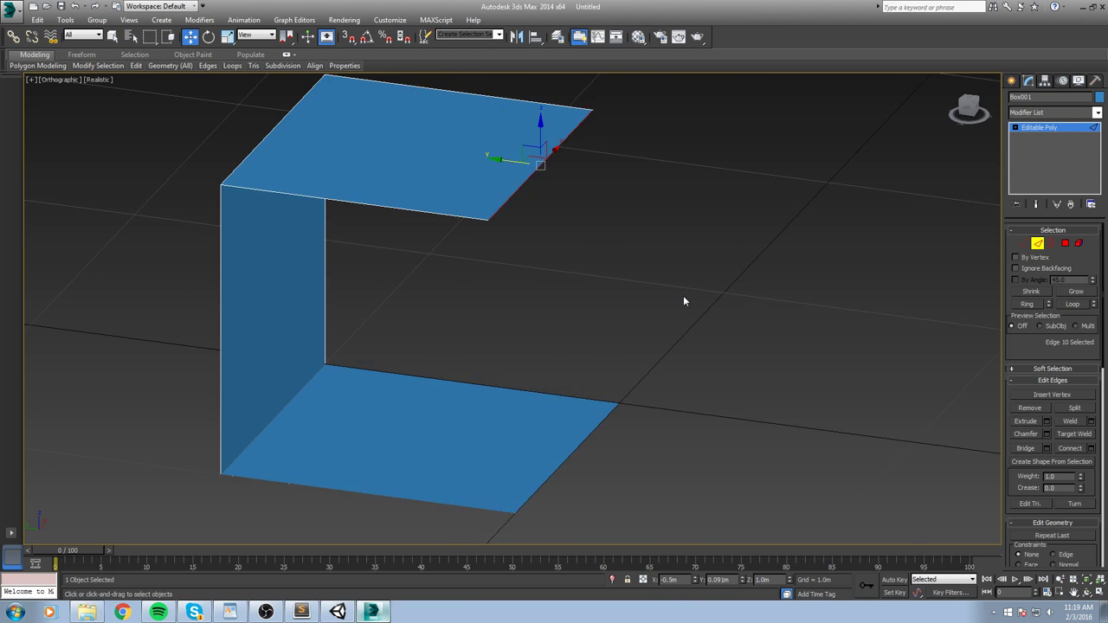
scroll(682, 303, "down", 1)
scroll(680, 316, "up", 1)
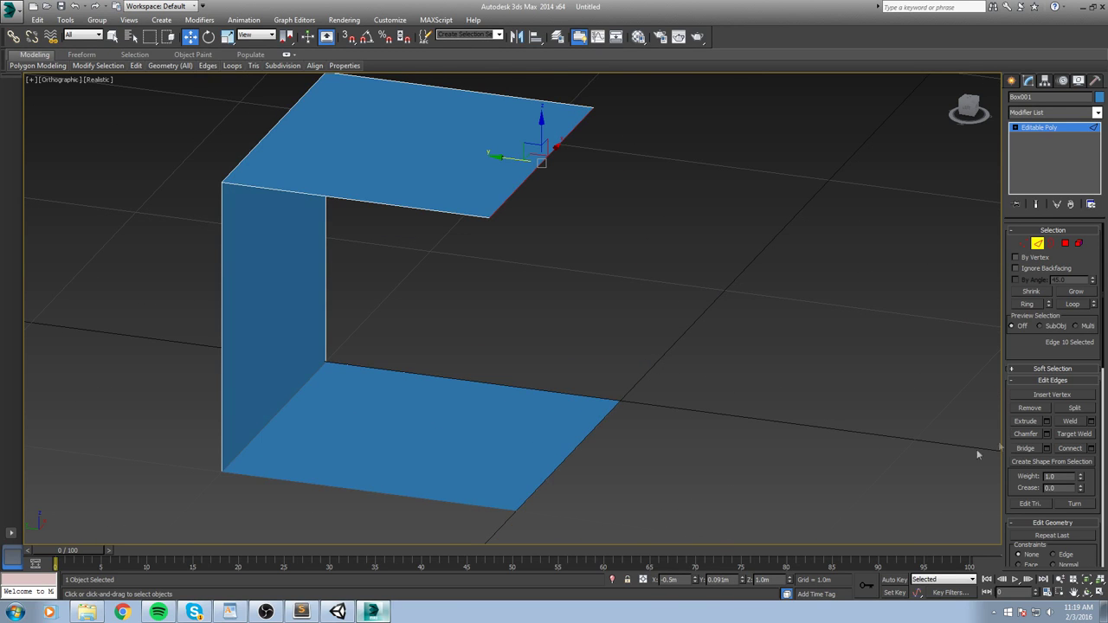
Target Weld the top face's far edge onto the floor's far edge to form a wedge
left_click(1071, 435)
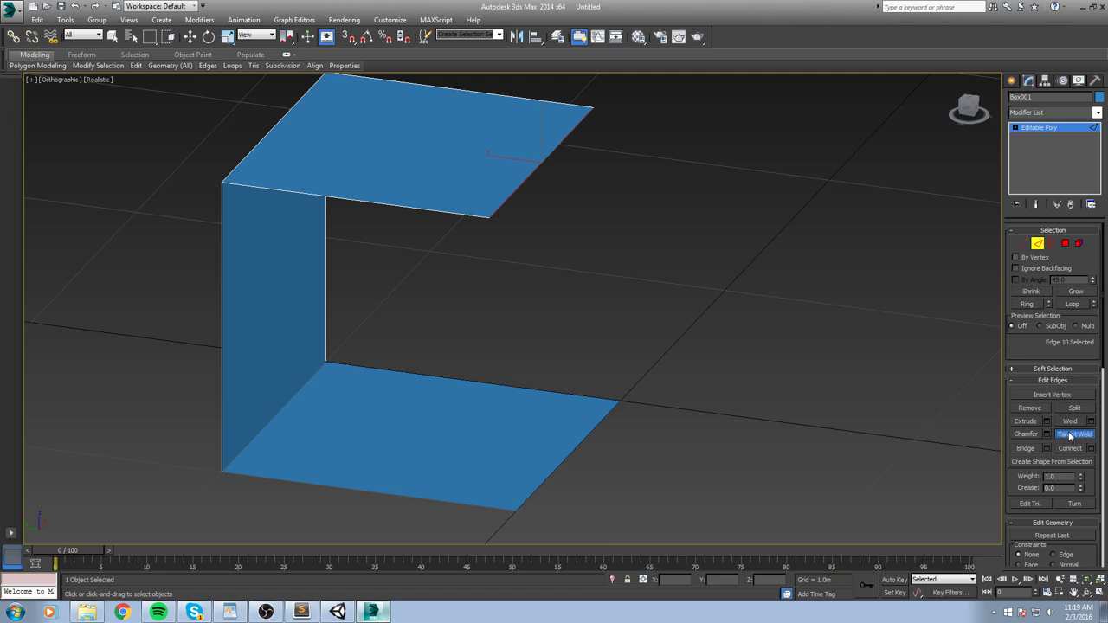
left_click(549, 153)
scroll(549, 152, "up", 1)
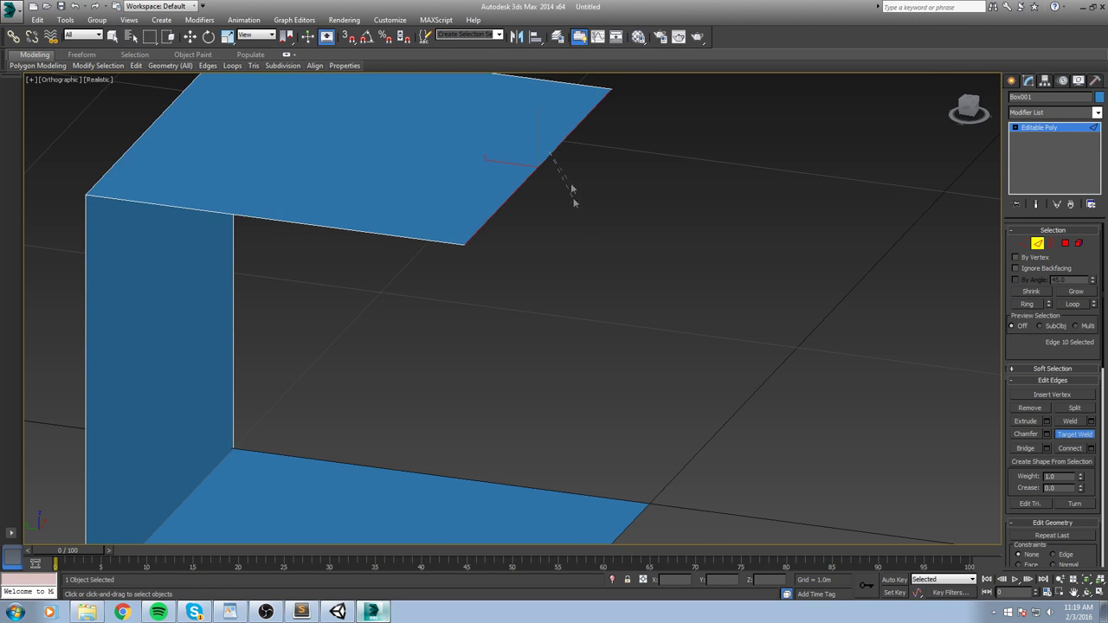
left_click(626, 526)
scroll(659, 433, "down", 6)
Select the triangular hole's border and Cap it with a new face
key("2")
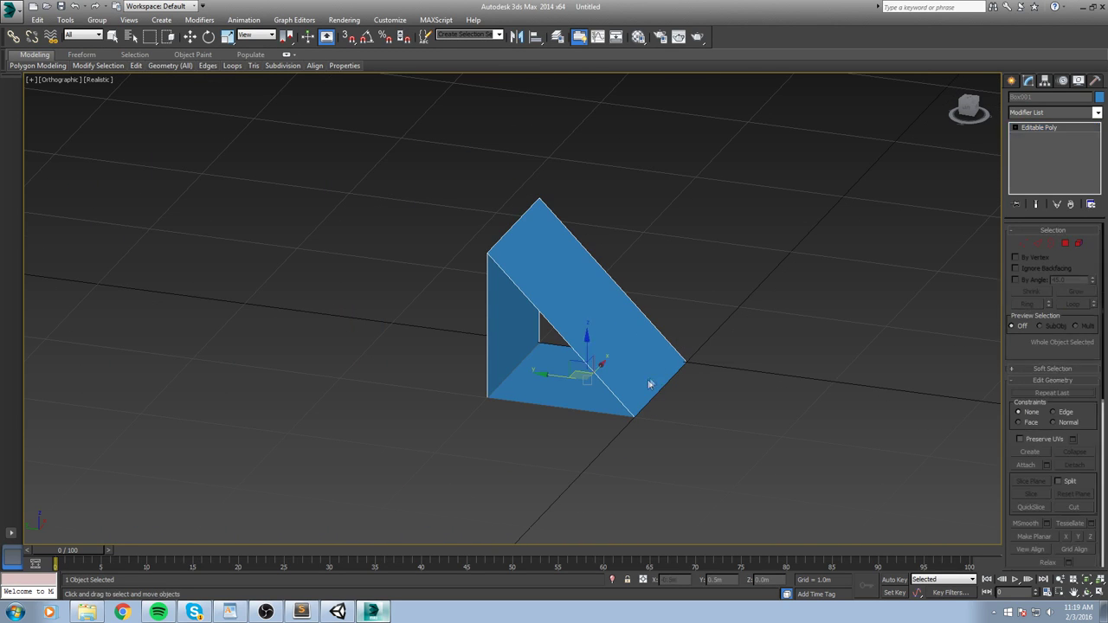
key("3")
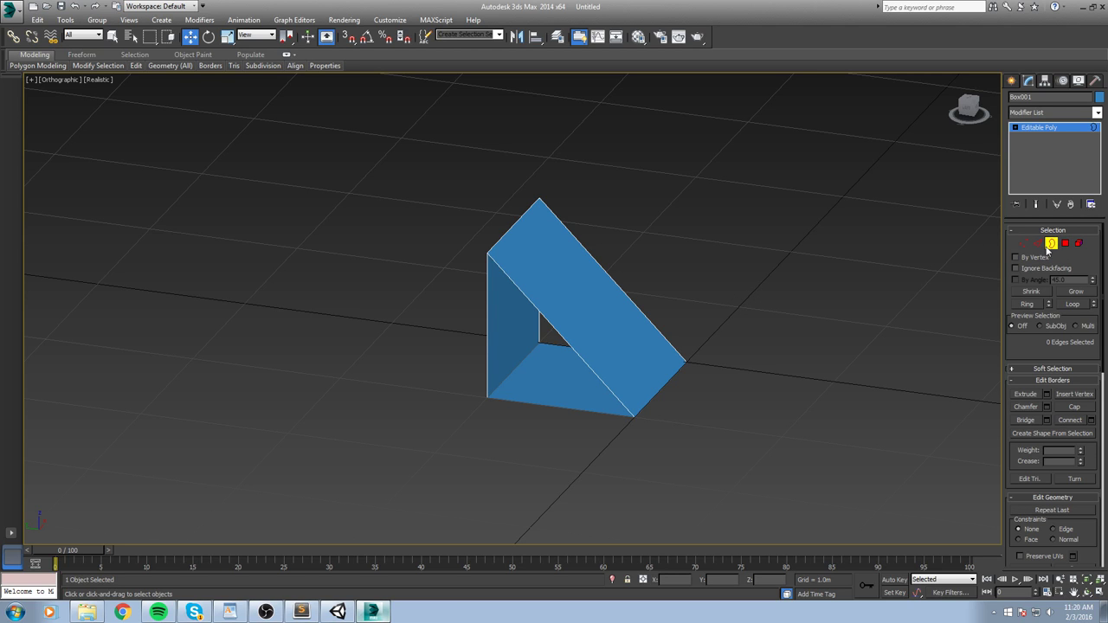
scroll(610, 298, "up", 2)
left_click(527, 376)
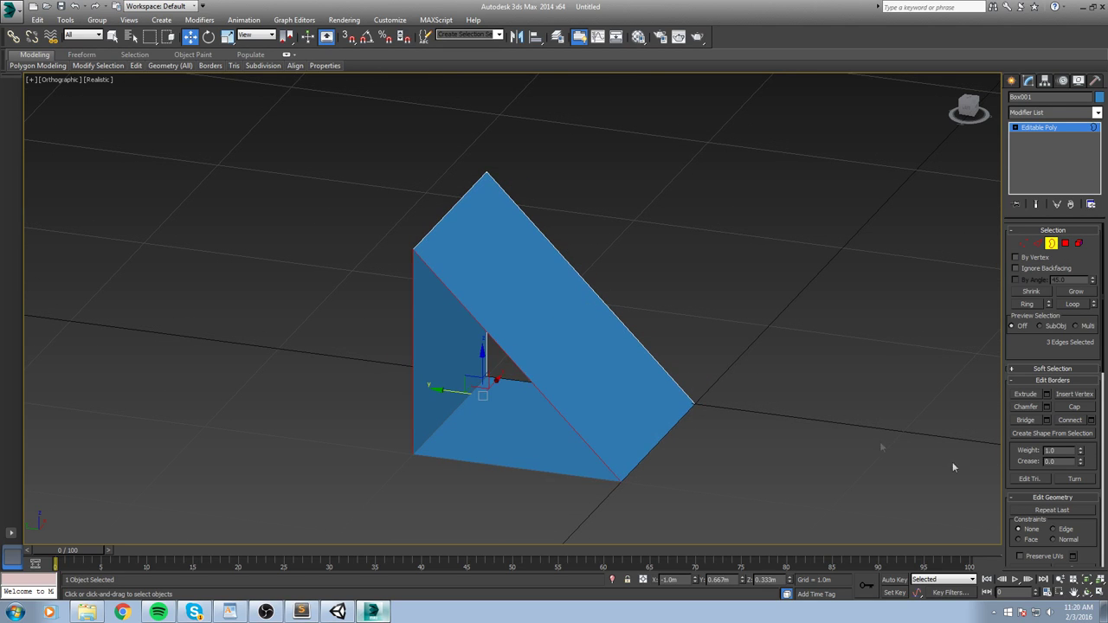
left_click(1082, 408)
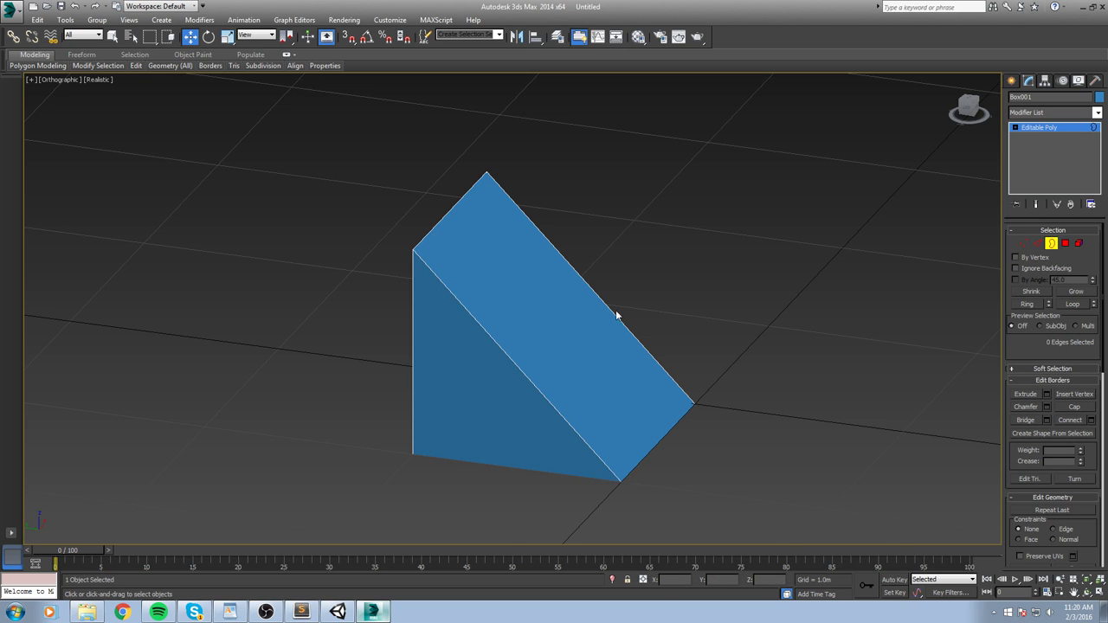
middle_click_drag(681, 303, 547, 320, "alt")
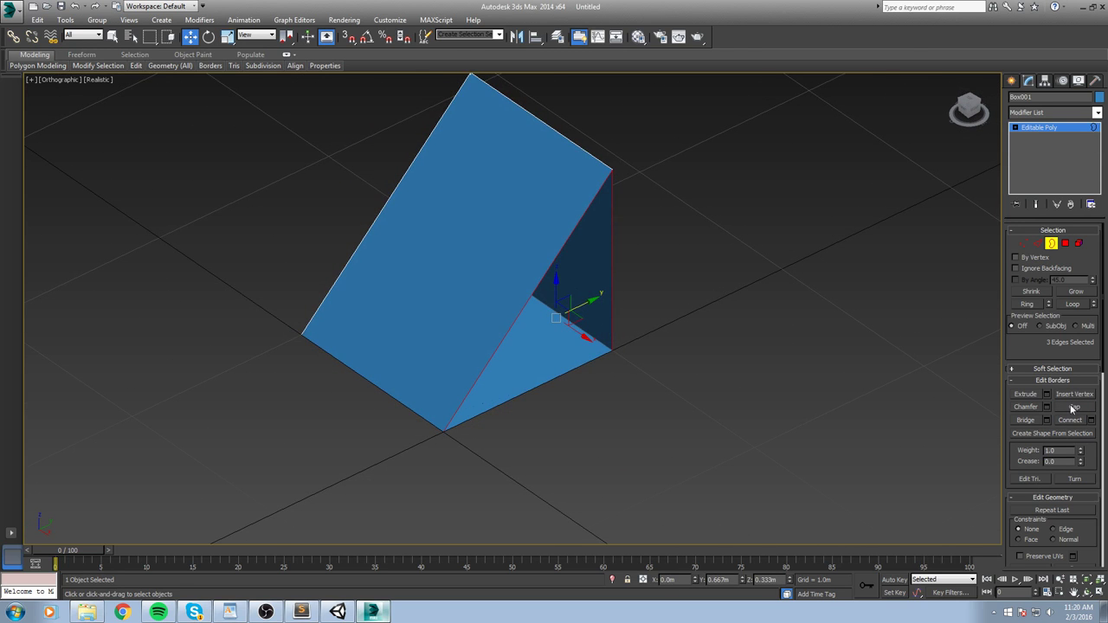
middle_click_drag(988, 379, 738, 320, "alt")
Exit Border mode, frame the wedge, and deselect it
key("3")
key("z")
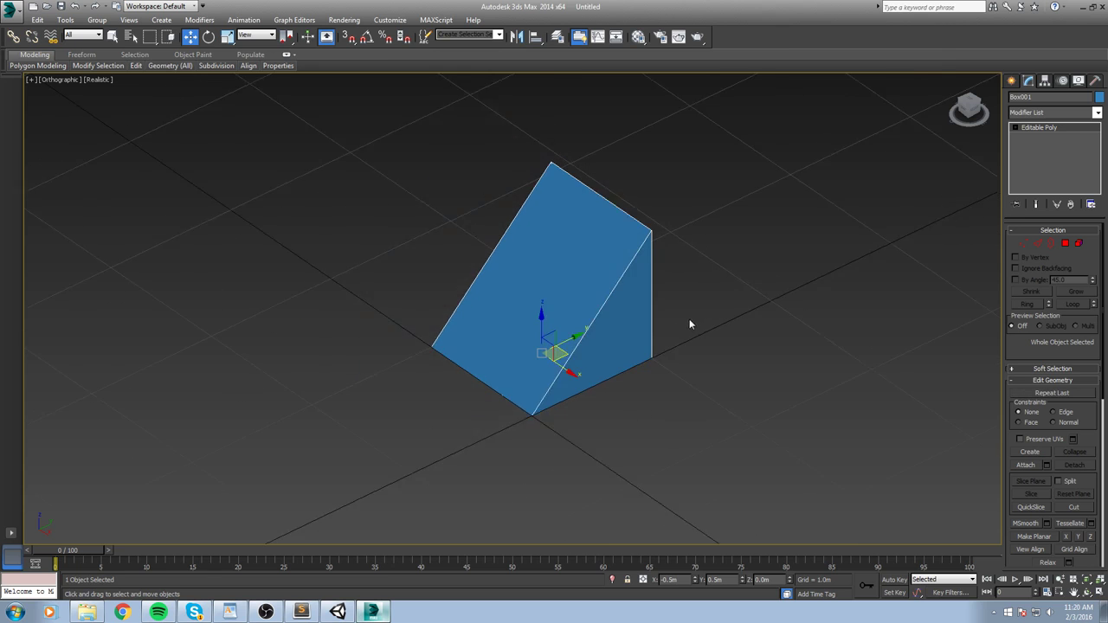
left_click(670, 326)
scroll(703, 312, "up", 2)
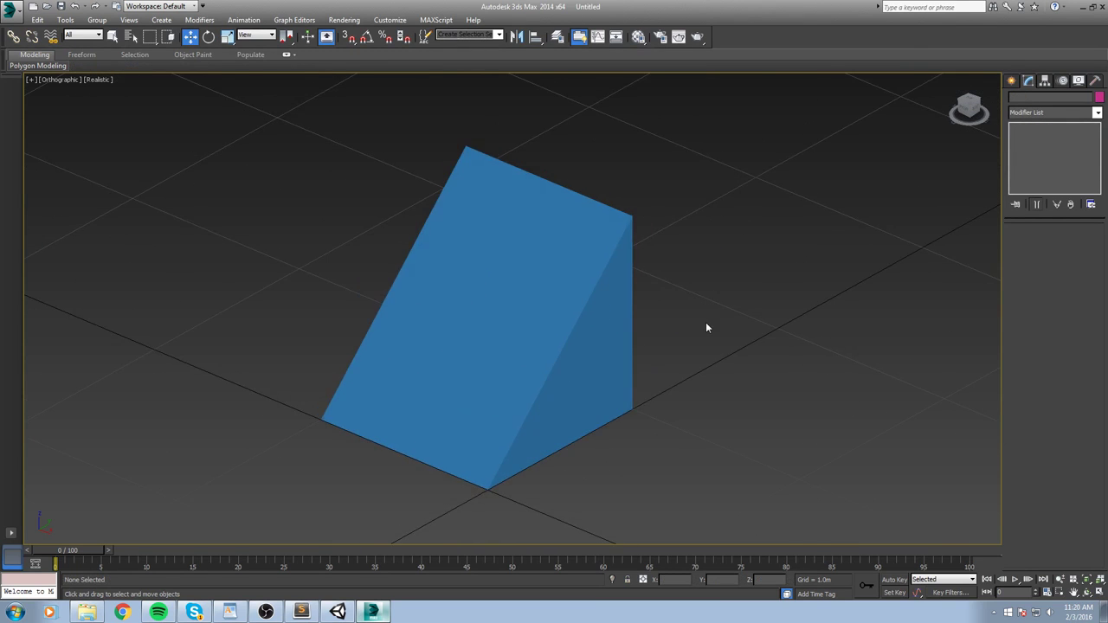
scroll(706, 327, "down", 4)
scroll(703, 327, "up", 3)
scroll(685, 323, "down", 1)
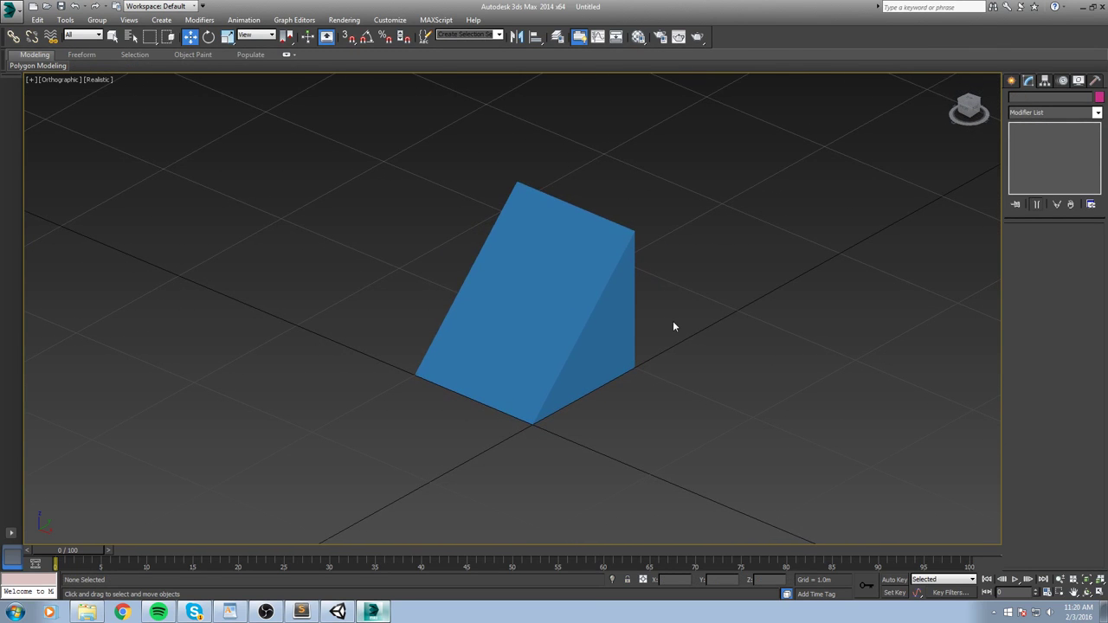
key("m")
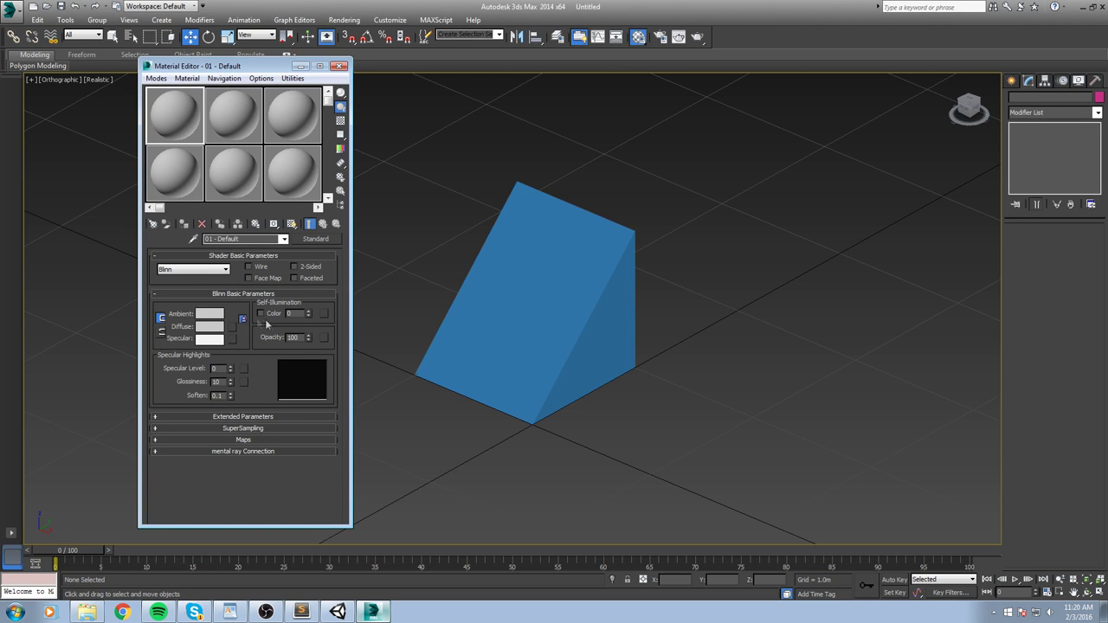
Add a Bitmap diffuse map and browse the F: drive's Git folders for the texture
left_click(232, 329)
double_click(472, 177)
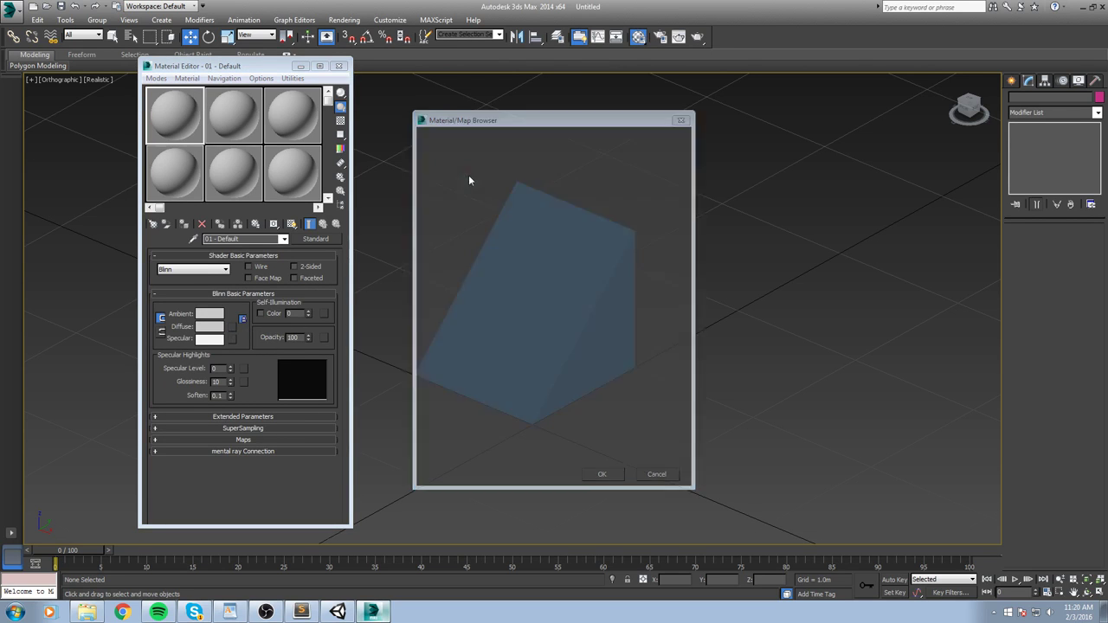
left_click(38, 179)
double_click(246, 82)
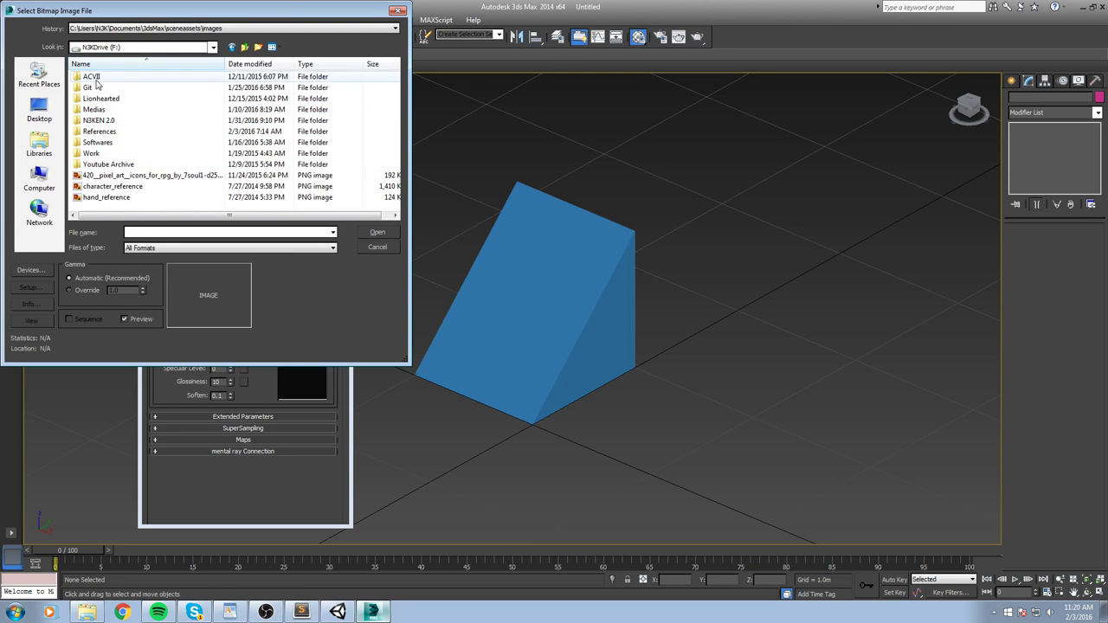
double_click(87, 88)
double_click(102, 153)
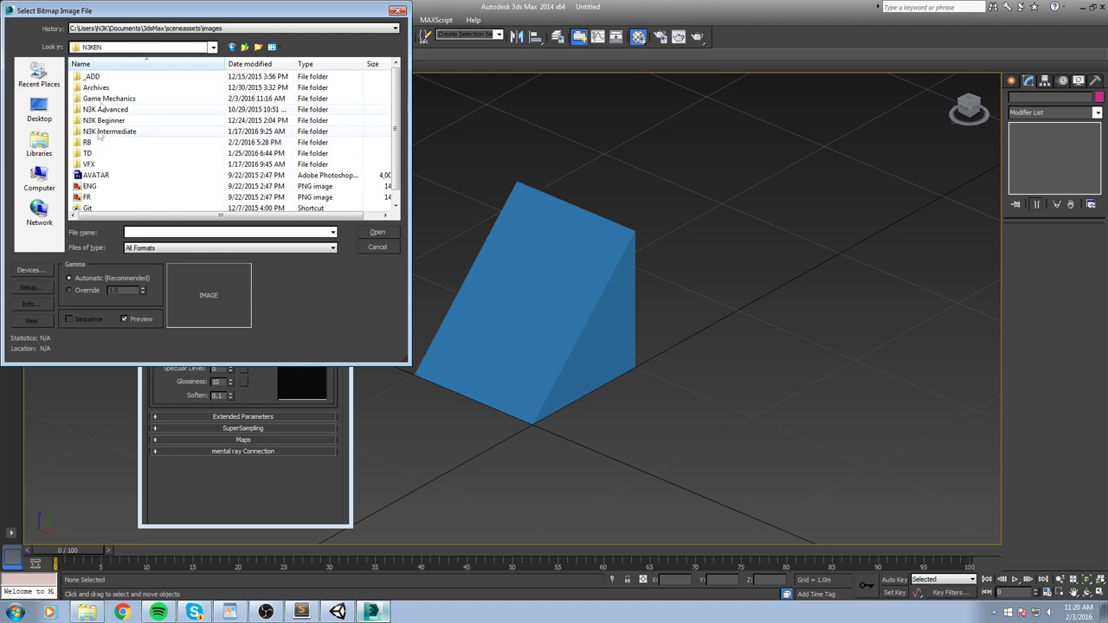
double_click(109, 143)
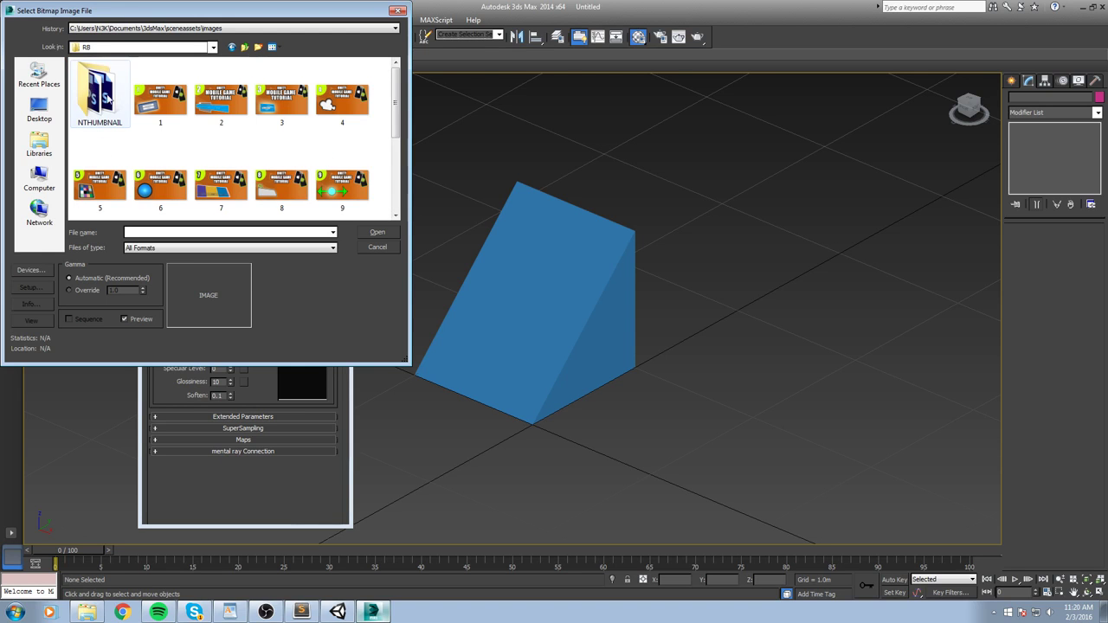
Load Tile_Green from N3C/Assets/Artwork/Textures, confirming the PSD import options
left_click(102, 96)
key("BackSpace")
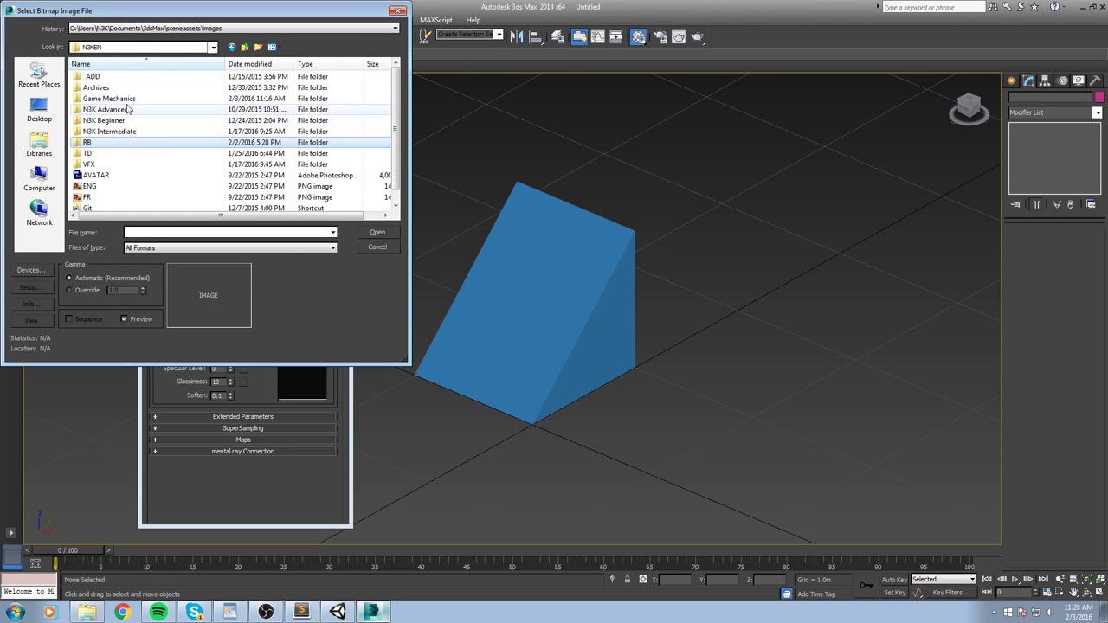
key("BackSpace")
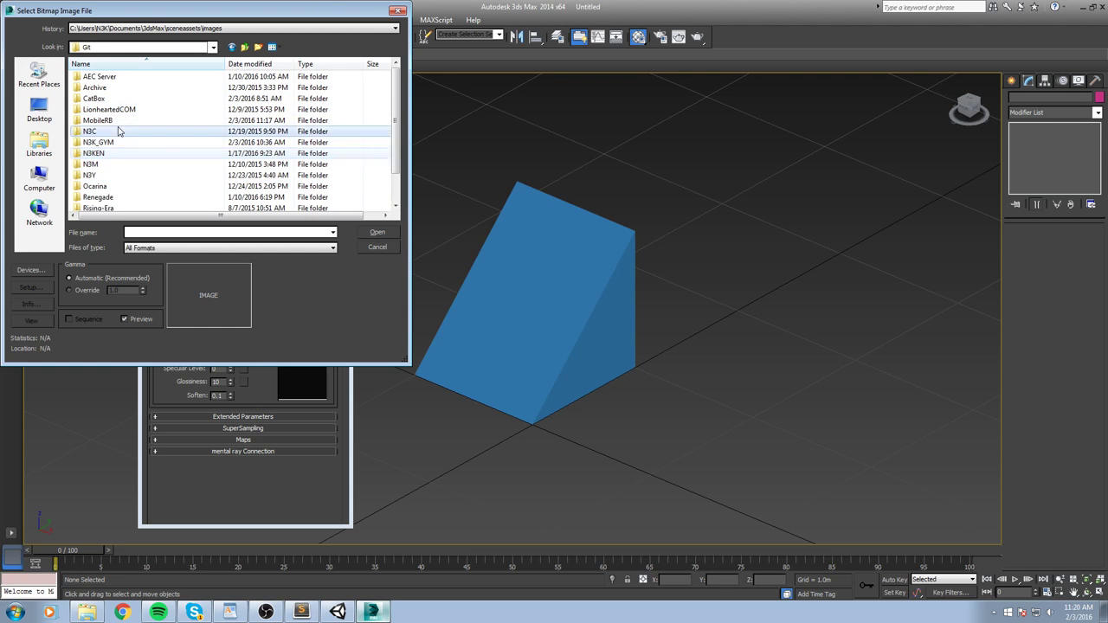
double_click(118, 131)
double_click(110, 77)
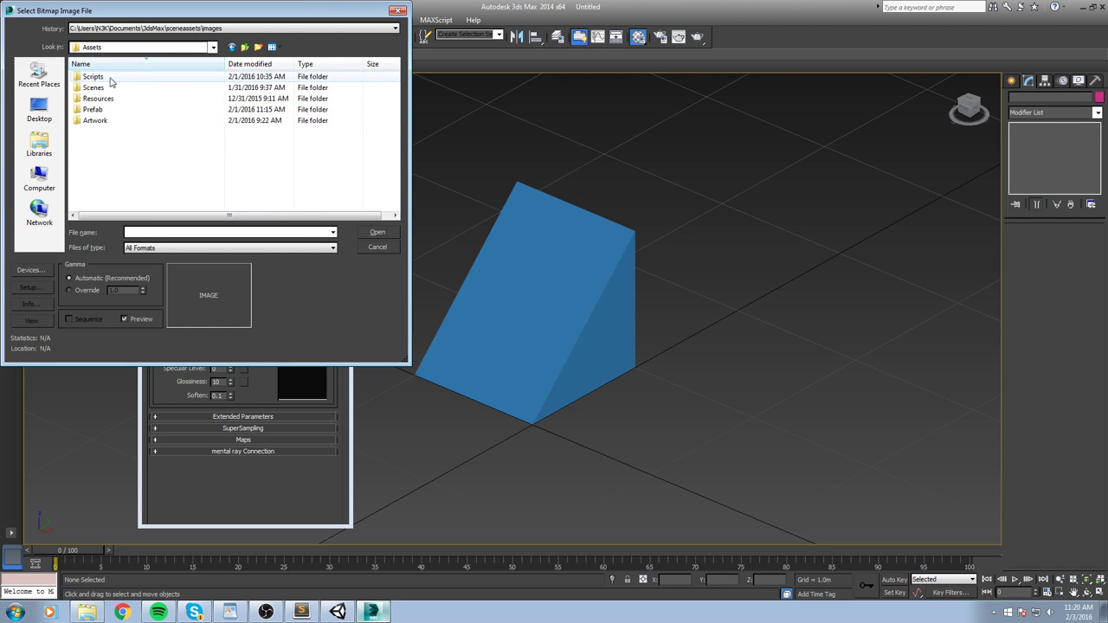
double_click(97, 120)
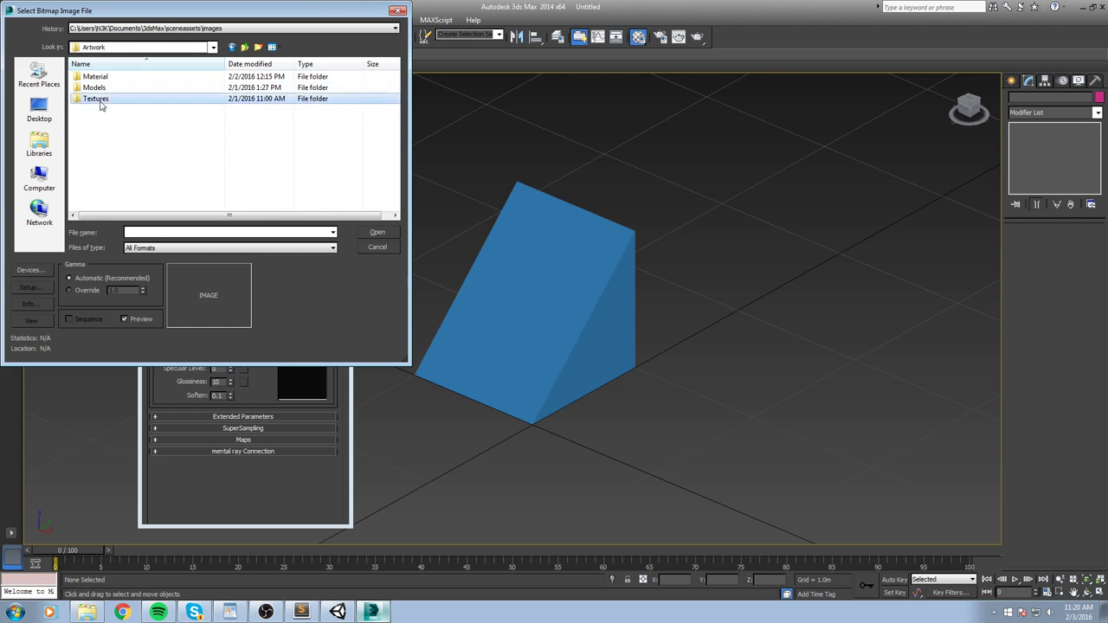
double_click(100, 105)
left_click(157, 277)
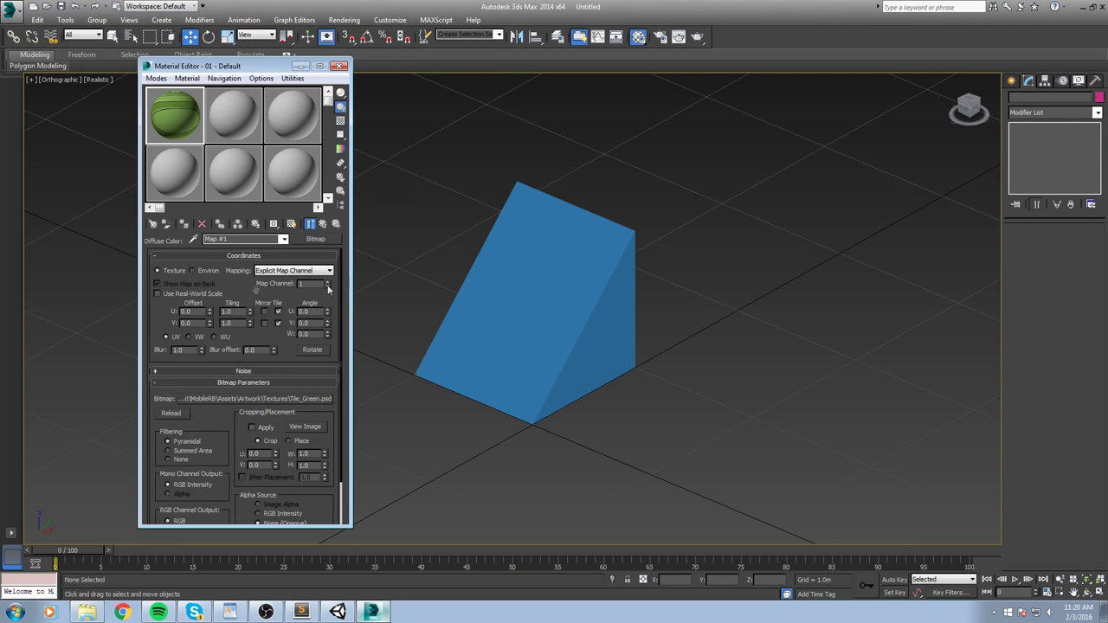
Apply the tile material to the wedge and show it shaded in the viewport
left_click_drag(175, 102, 596, 312)
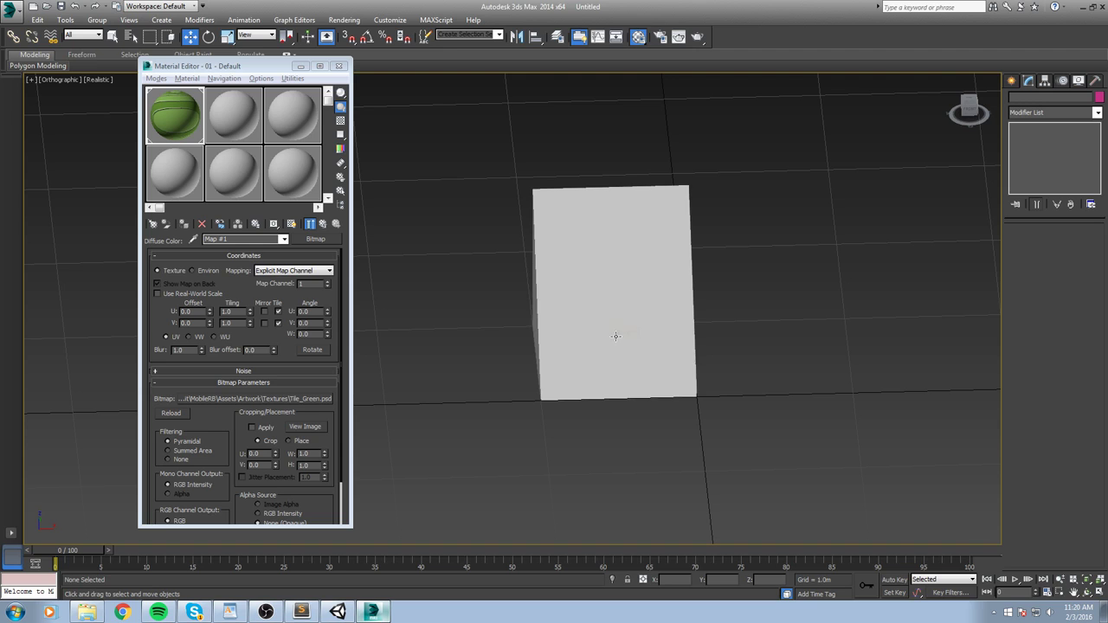
middle_click_drag(469, 390, 451, 413)
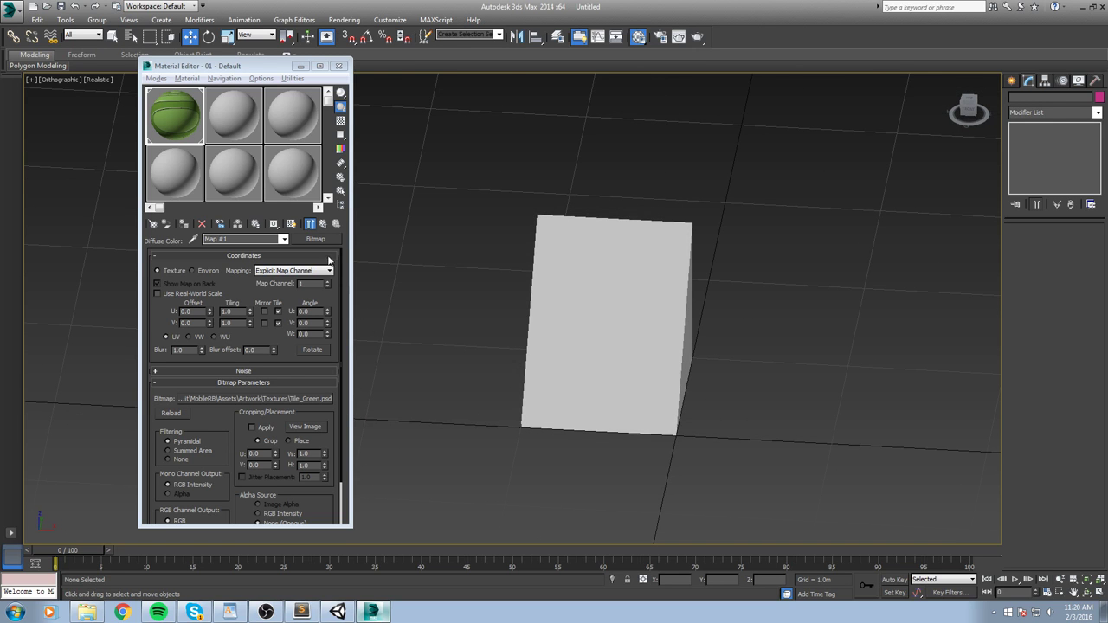
left_click(292, 226)
mouse_move(545, 304)
middle_mouse_down("alt")
mouse_move(712, 306)
mouse_move(645, 326)
mouse_move(719, 338)
mouse_move(672, 352)
middle_mouse_up("alt")
Select the wedge's sloped top polygon and add an Unwrap UVW modifier
left_click(338, 66)
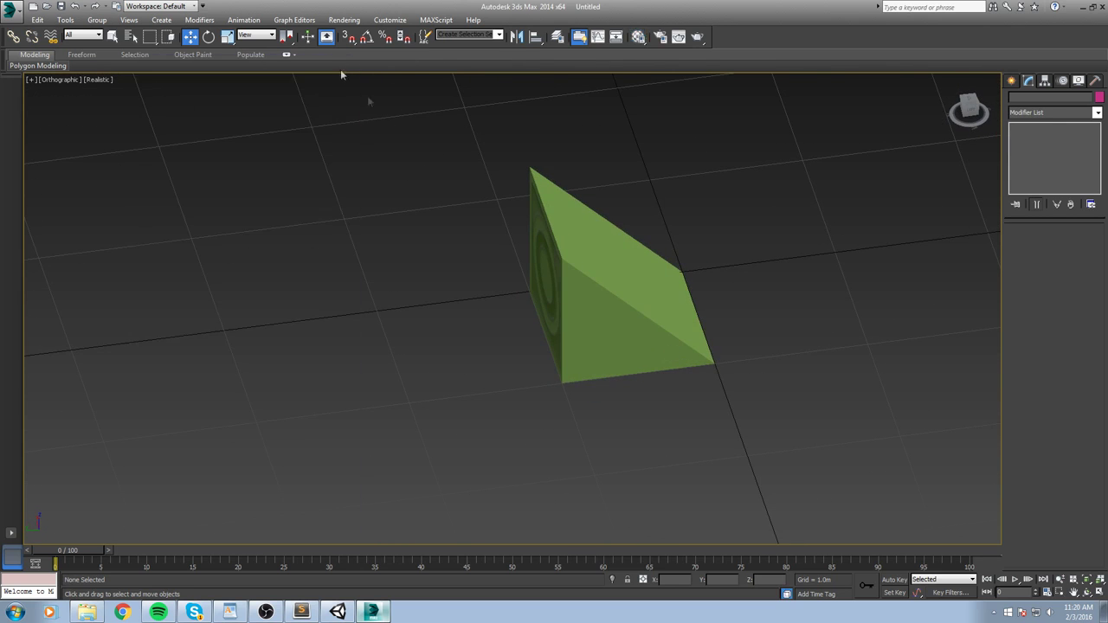
mouse_move(371, 103)
middle_mouse_down("alt")
mouse_move(613, 346)
mouse_move(688, 334)
mouse_move(638, 355)
mouse_move(638, 341)
middle_mouse_up("alt")
left_click(616, 342)
key("4")
left_click(543, 310)
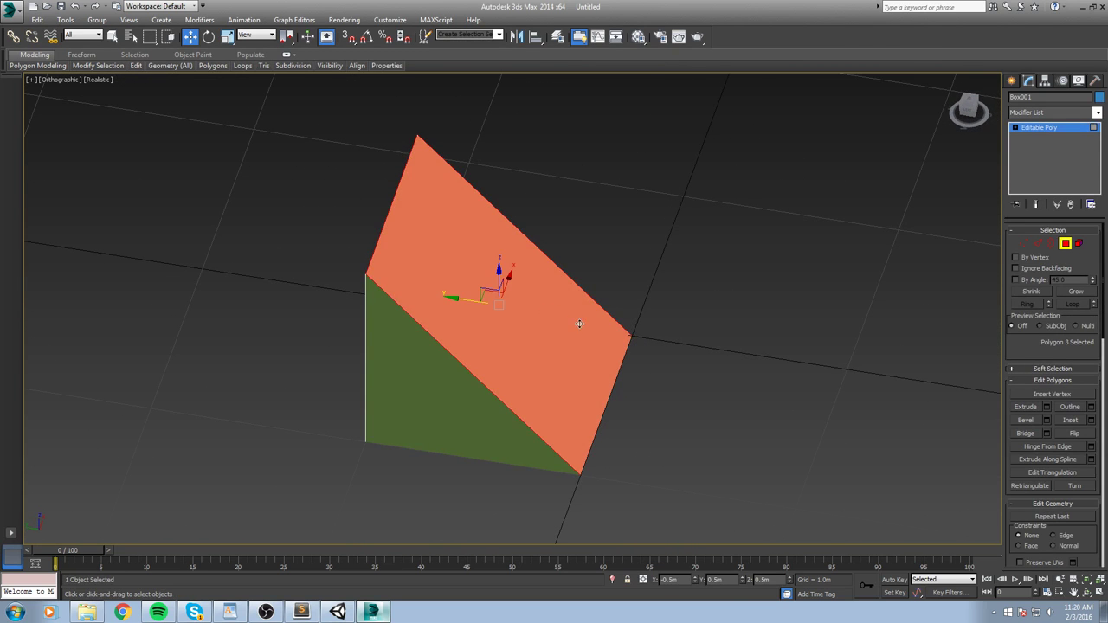
left_click(1096, 113)
left_click(1063, 127)
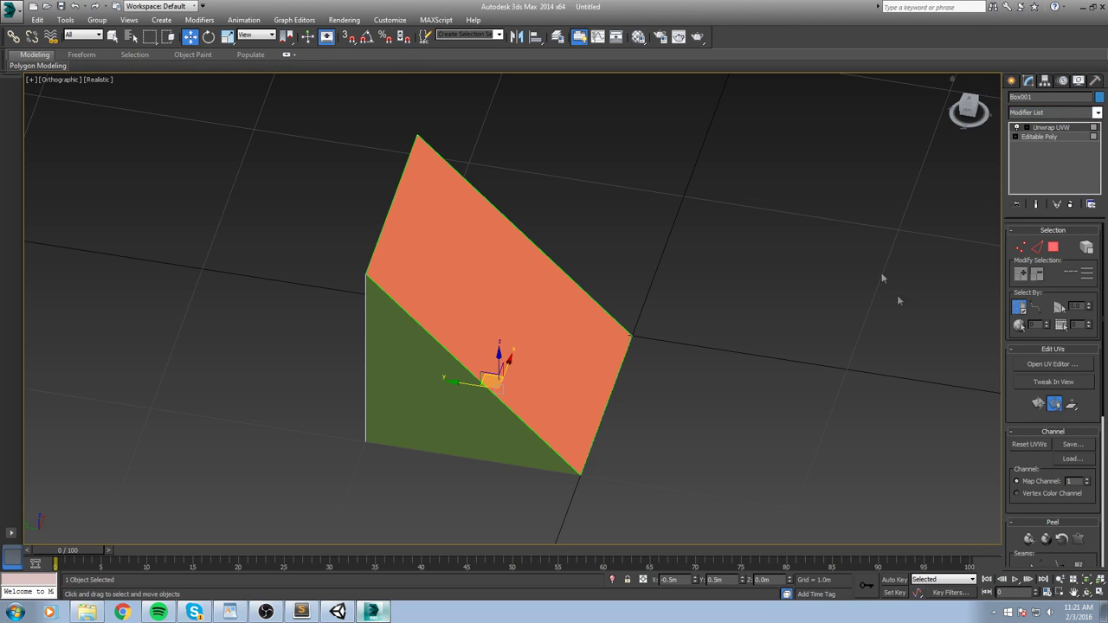
In the UV Editor, select the face and apply Flatten Mapping
left_click(1051, 368)
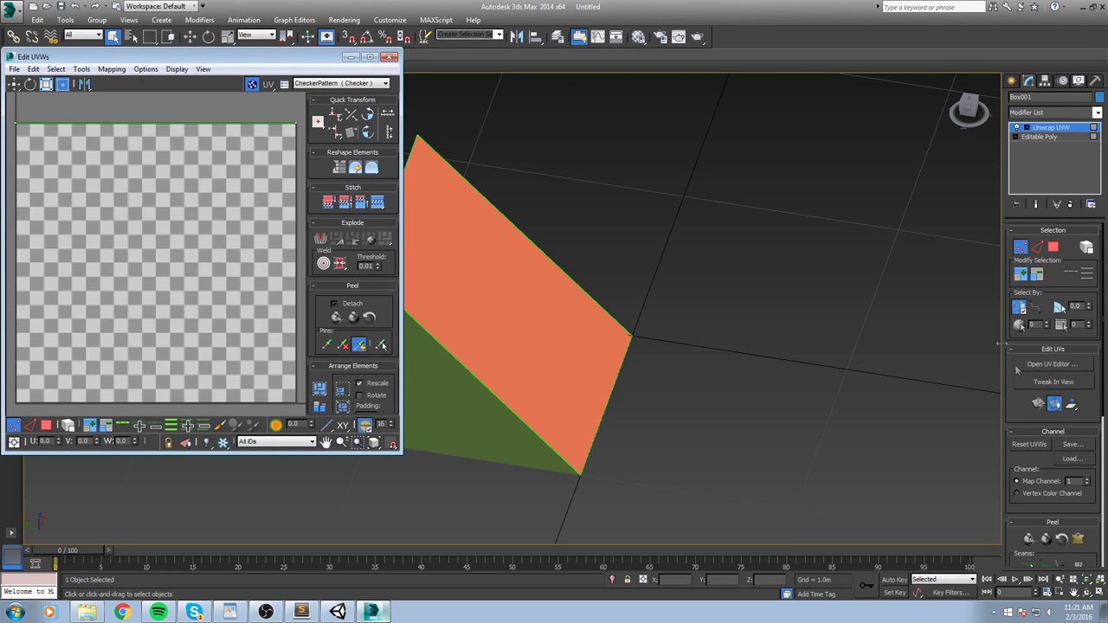
left_click(103, 69)
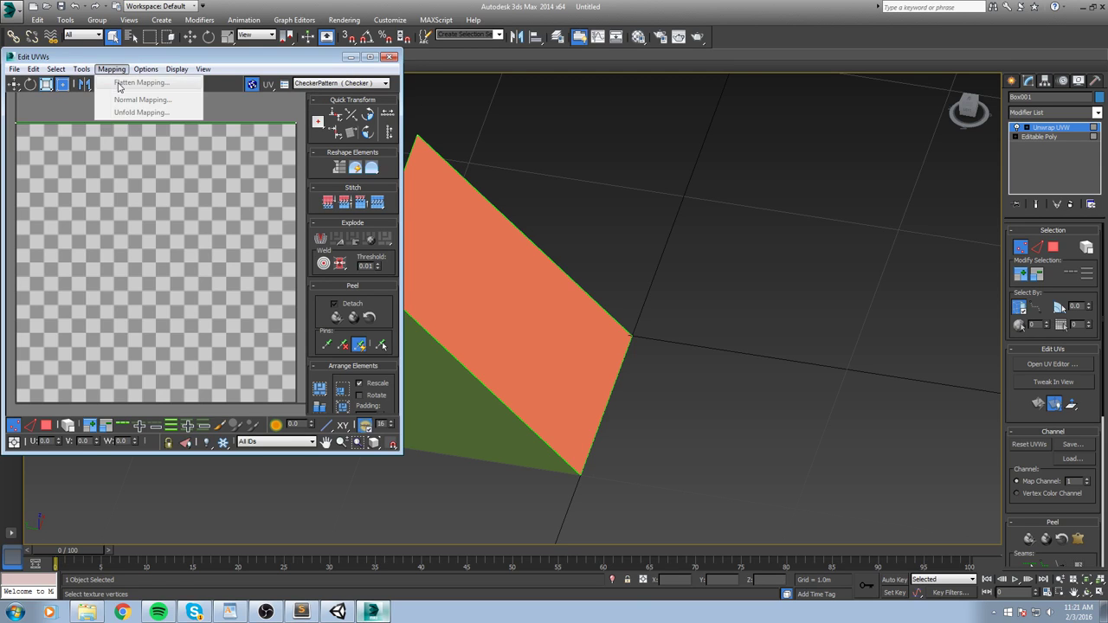
left_click(245, 194)
left_click(46, 424)
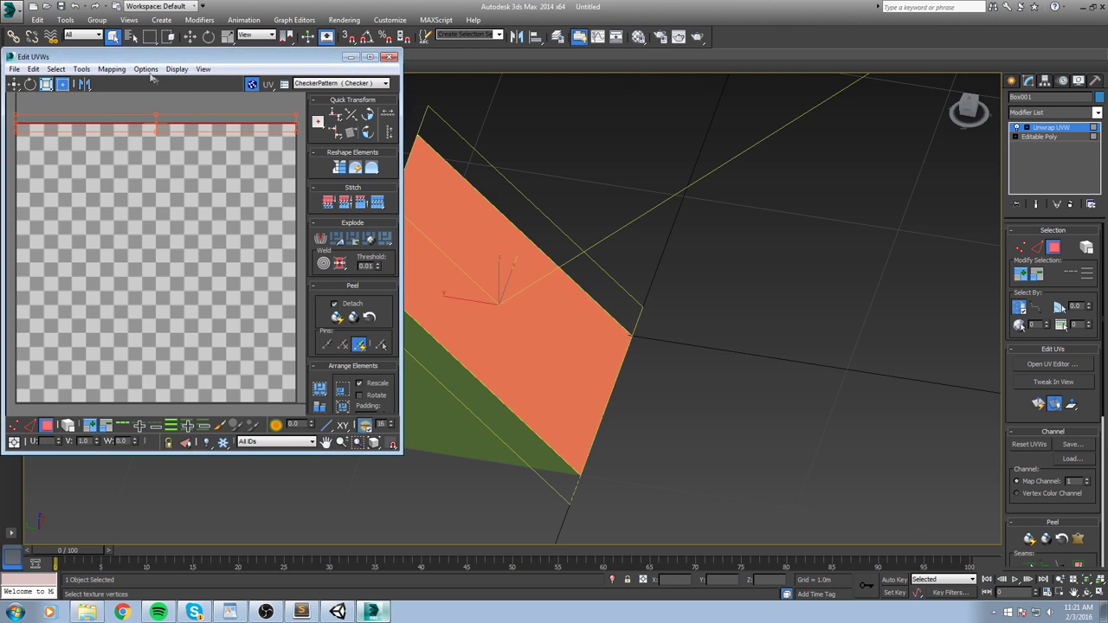
left_click(111, 70)
left_click(160, 74)
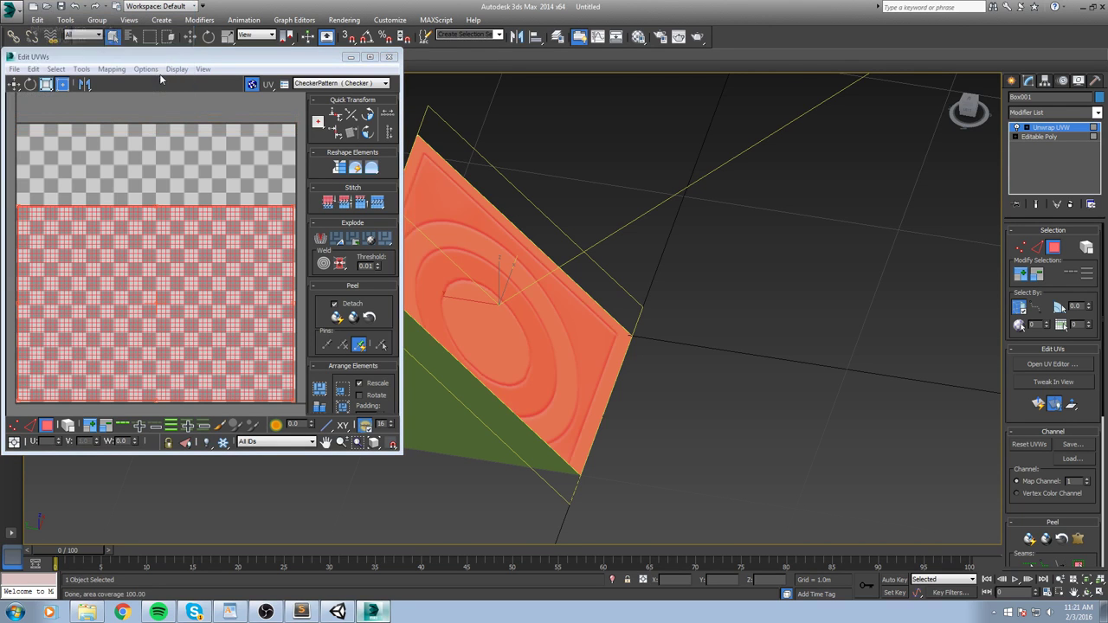
middle_click_drag(693, 207, 619, 264, "alt")
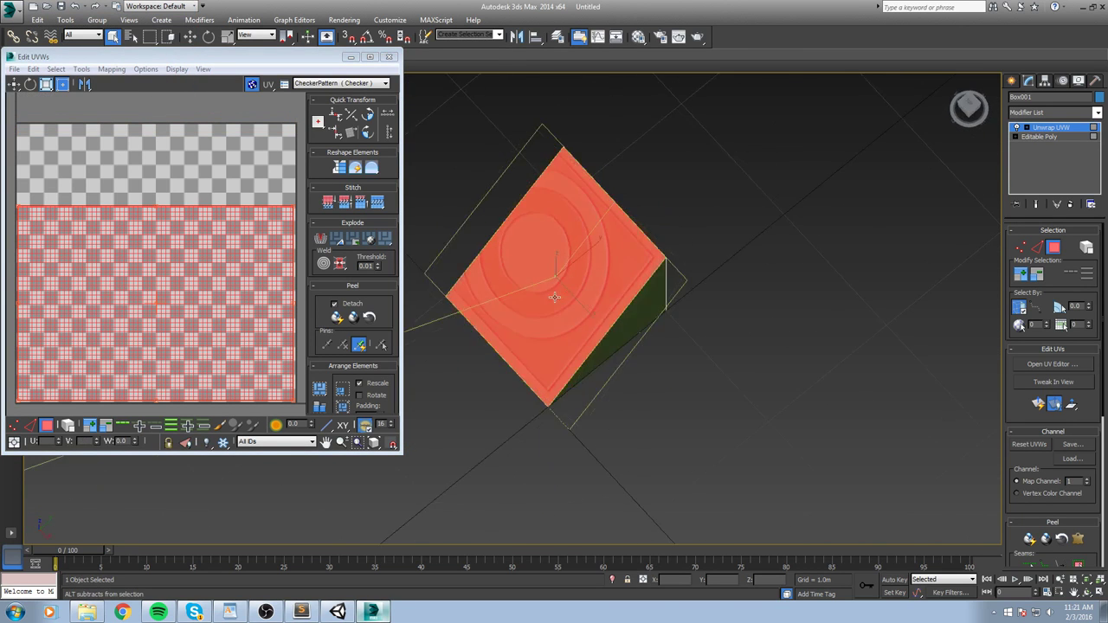
scroll(149, 256, "down", 2)
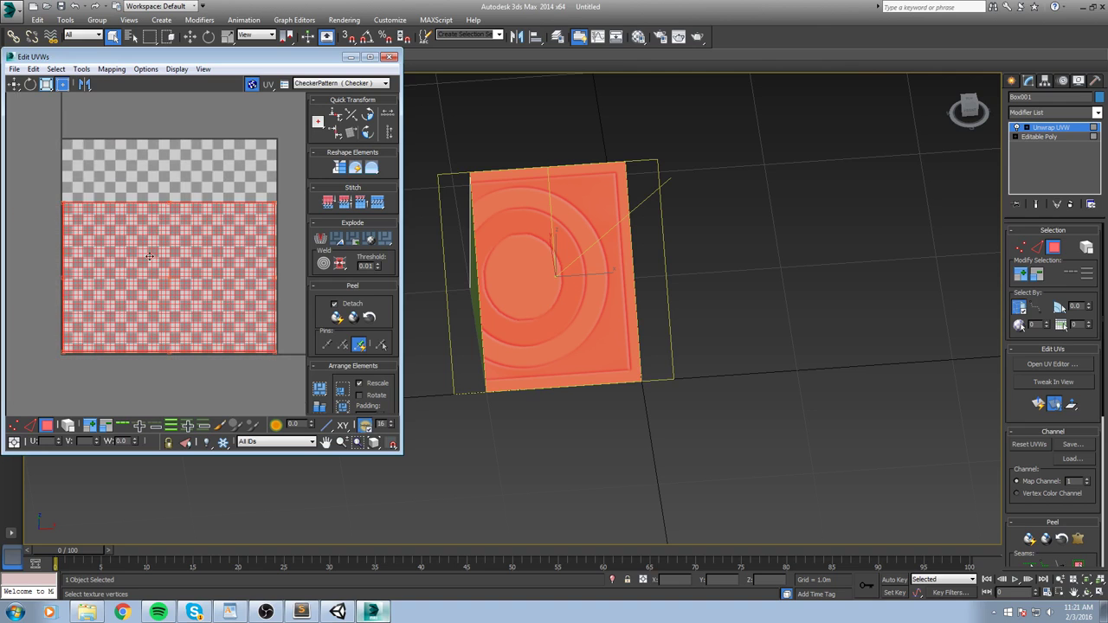
Show the green tile as background and move the edge UV vertices to V 1.0
left_click(13, 426)
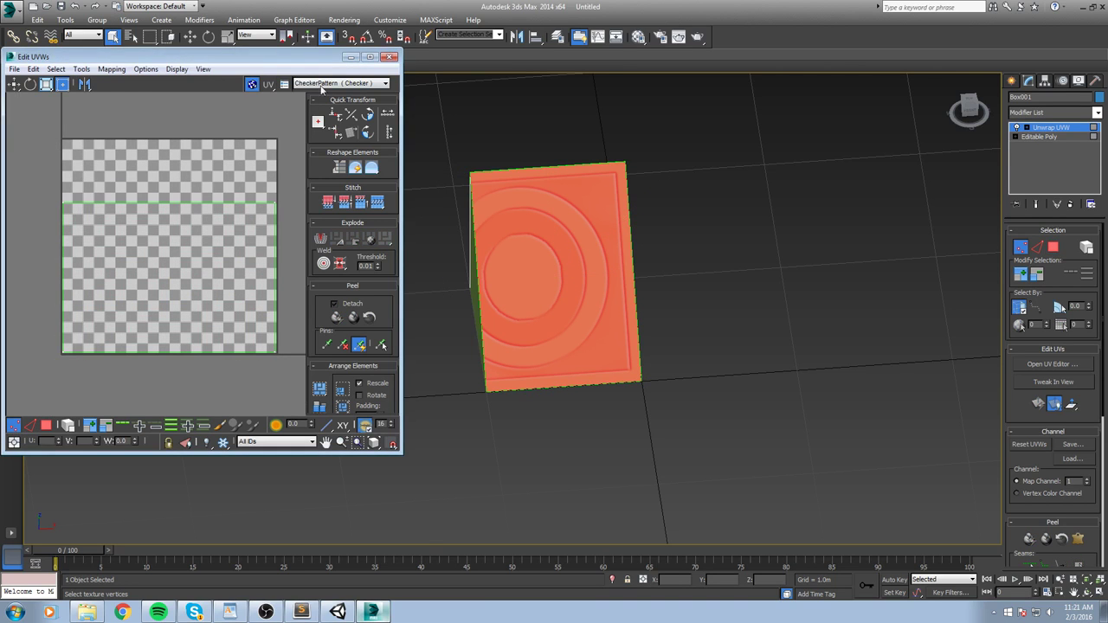
left_click(322, 84)
left_click(338, 105)
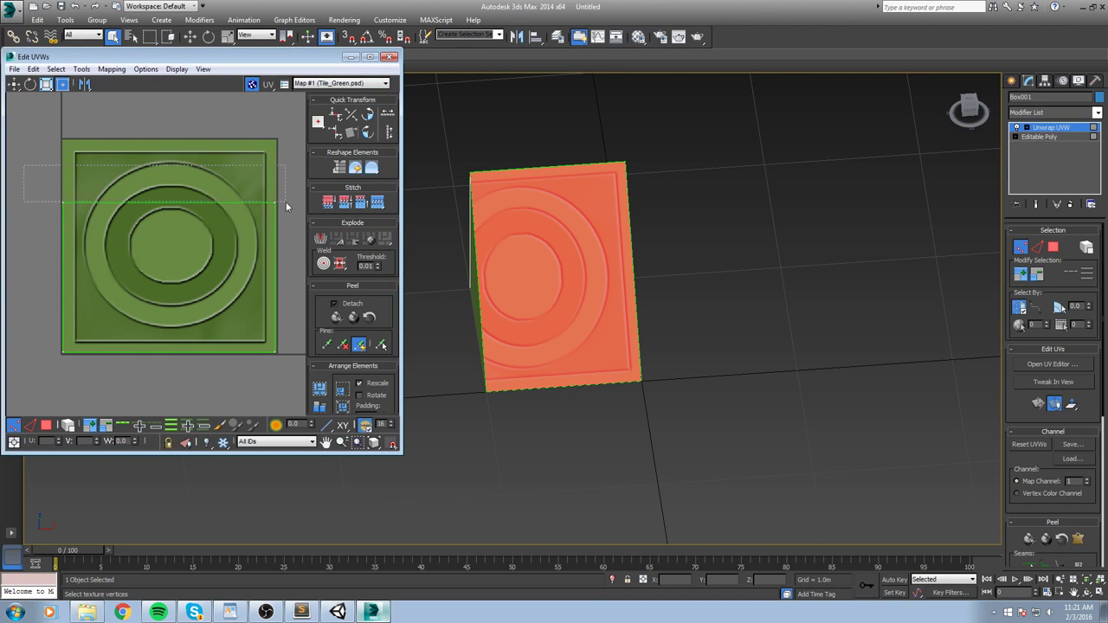
left_click_drag(284, 201, 271, 135)
key("w")
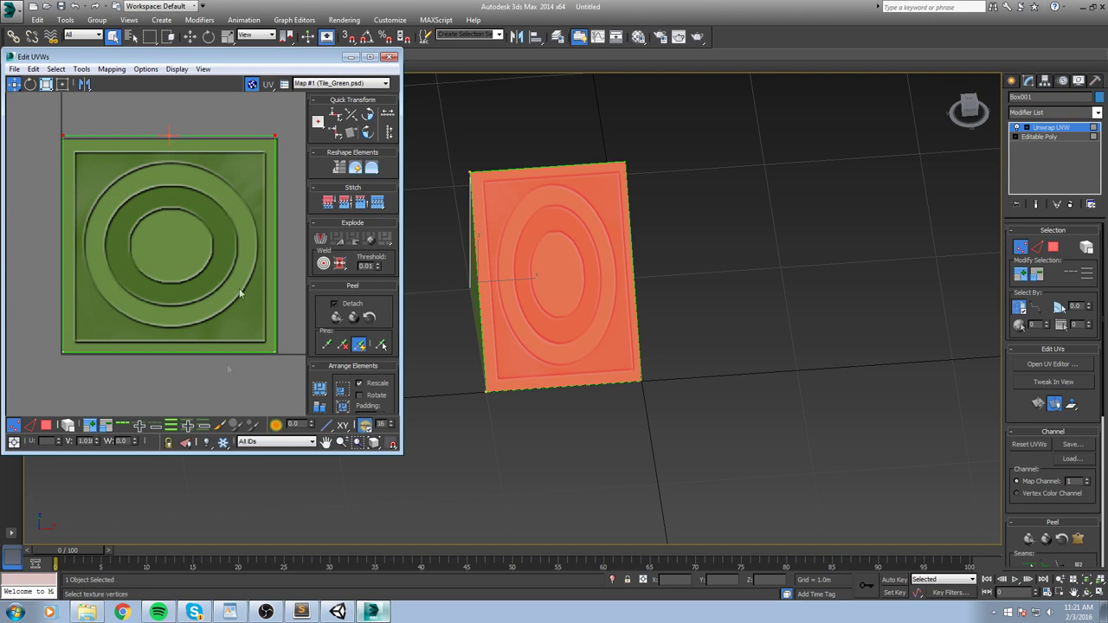
left_click(188, 431)
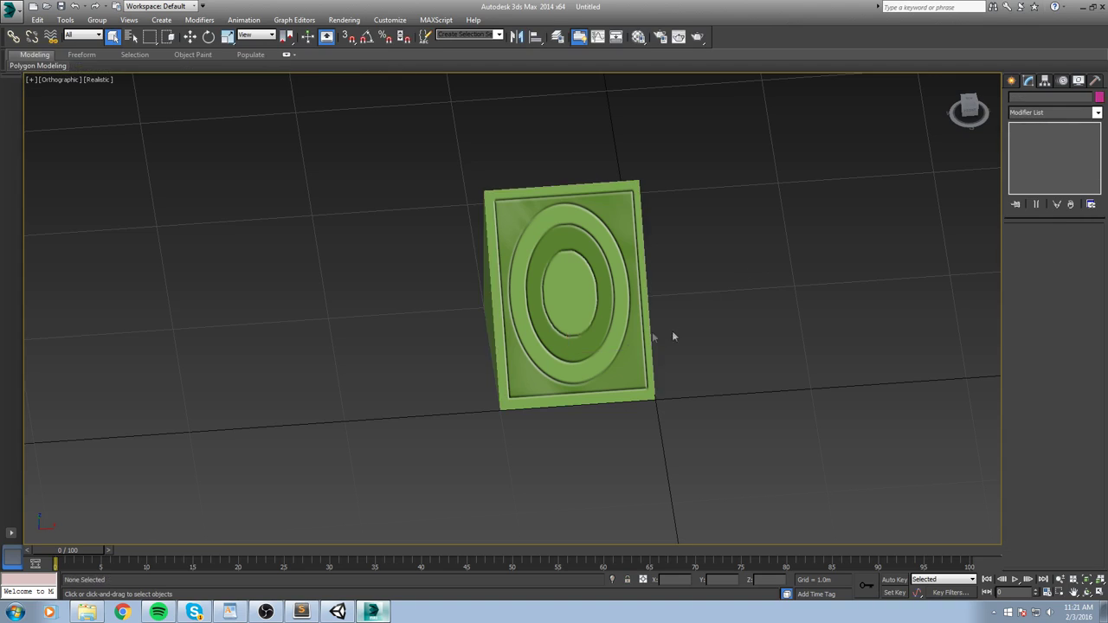
Frame the wedge's side in the viewport with the Move tool active
middle_click_drag(656, 276, 502, 283, "alt")
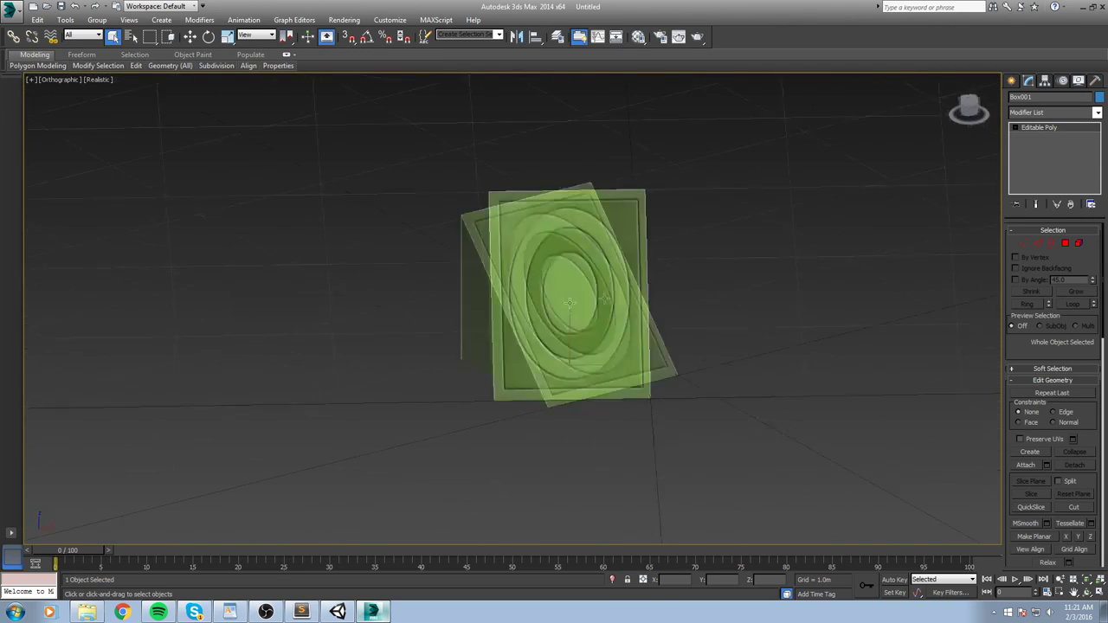
scroll(503, 283, "up", 5)
mouse_move(520, 280)
middle_mouse_down()
mouse_move(594, 326)
mouse_move(554, 342)
middle_mouse_up()
key("w")
scroll(546, 349, "up", 2)
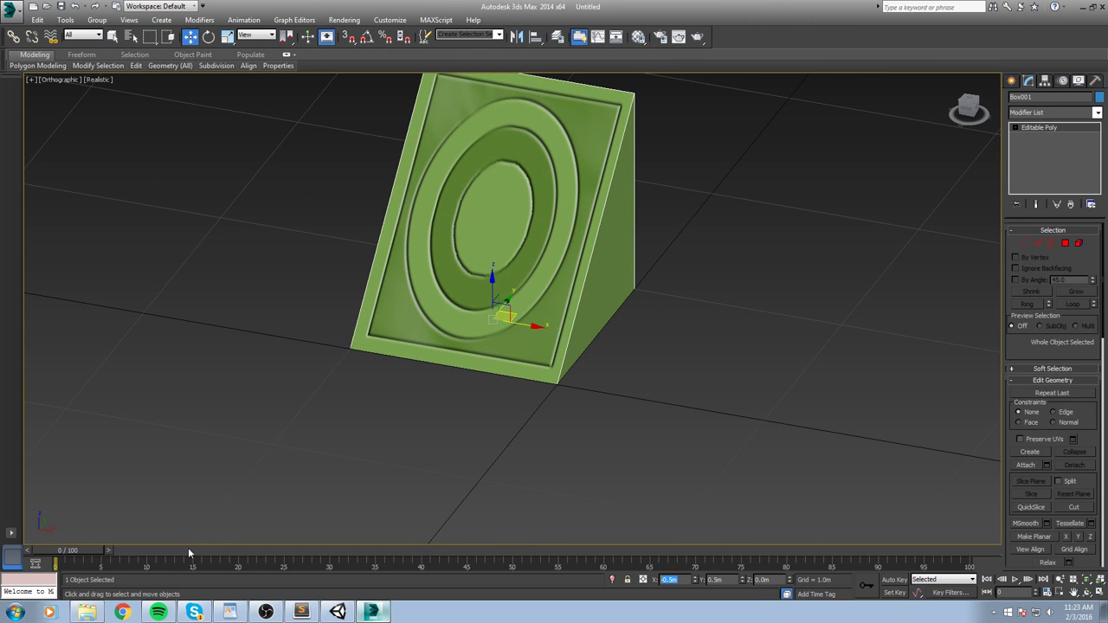
mouse_move(485, 286)
middle_mouse_down("alt")
mouse_move(521, 340)
mouse_move(594, 390)
mouse_move(632, 385)
middle_mouse_up("alt")
Apply Reset XForm's Reset Selected to the wedge, adding an XForm modifier
left_click(1046, 80)
left_click(1095, 80)
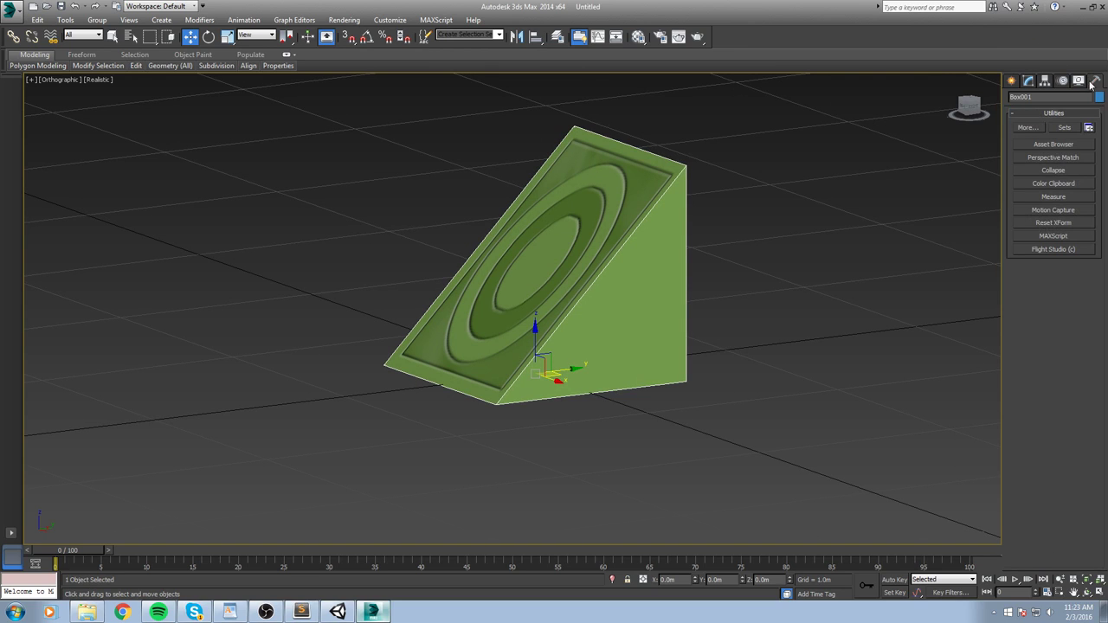
left_click(1053, 223)
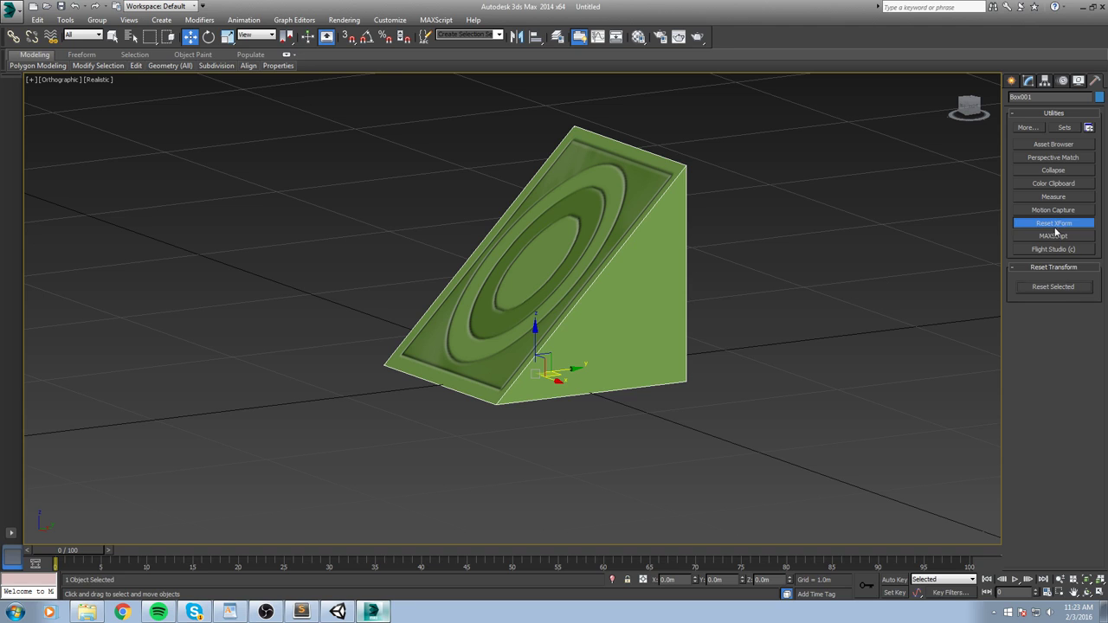
left_click(1053, 287)
left_click(1028, 80)
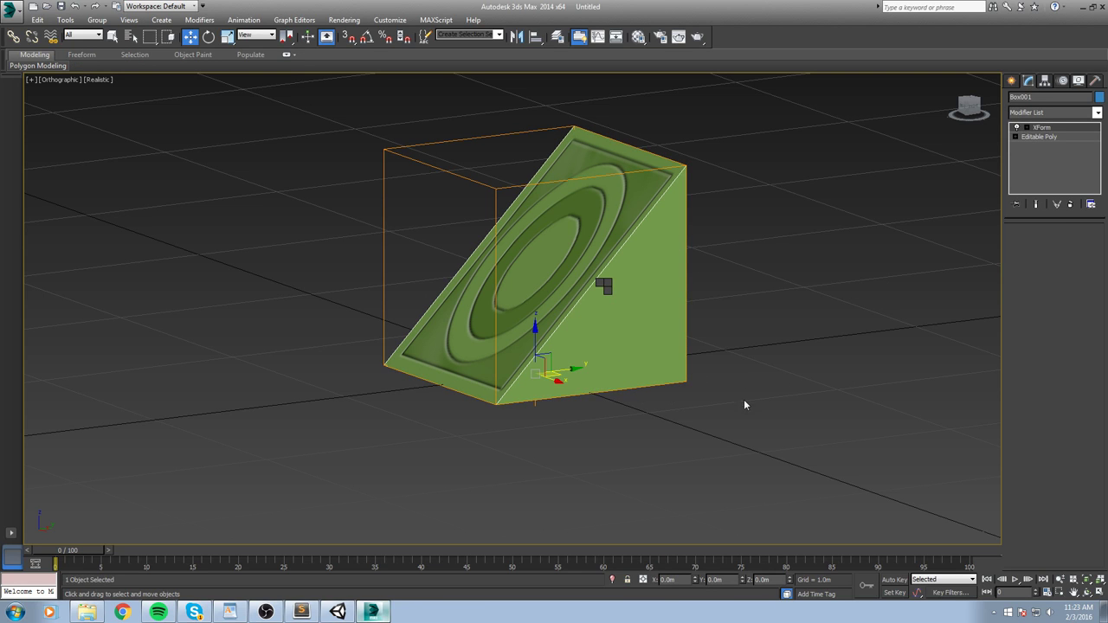
middle_click_drag(744, 404, 762, 385)
left_click(1046, 80)
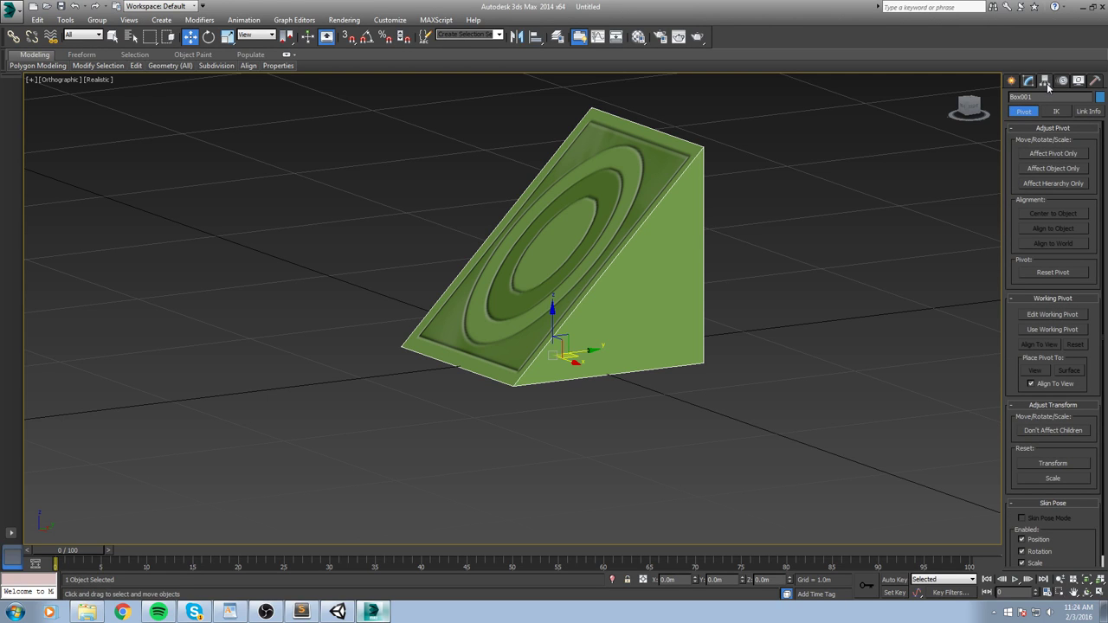
Using Affect Pivot Only, rotate the wedge's pivot 90° on X and 180° on Z
left_click(1041, 156)
middle_click_drag(536, 328, 515, 330)
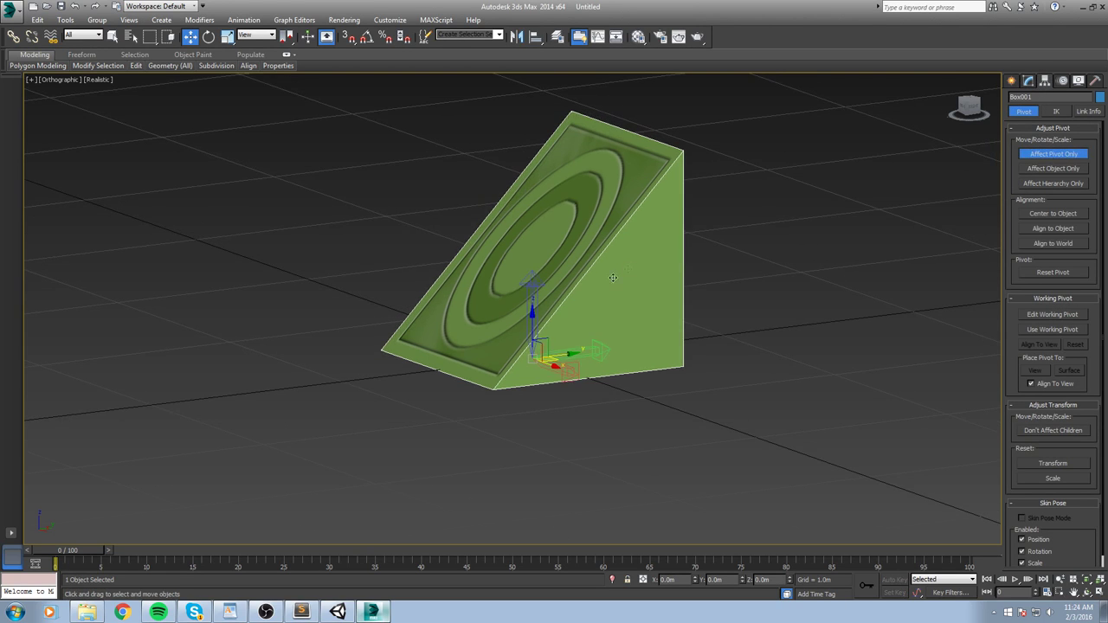
key("e")
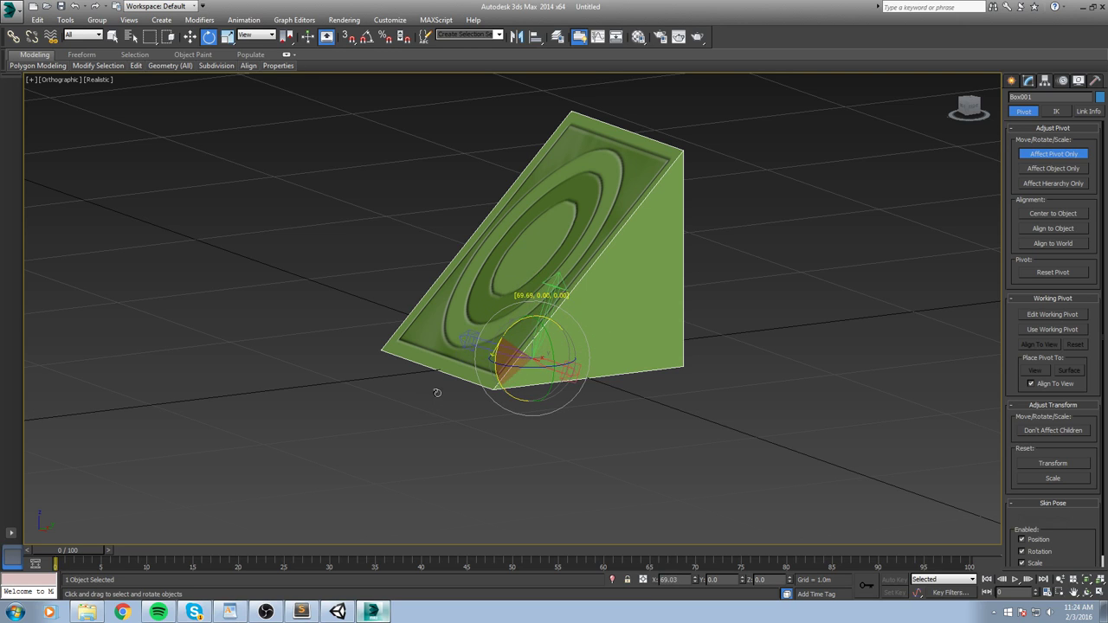
left_click_drag(507, 341, 461, 381)
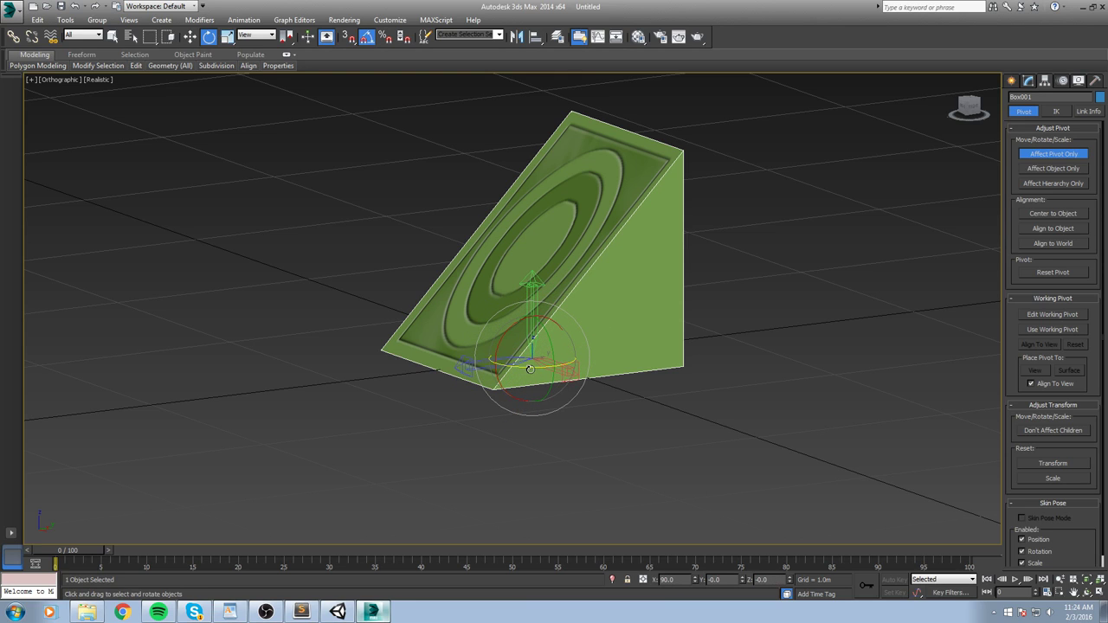
left_click_drag(530, 369, 611, 354)
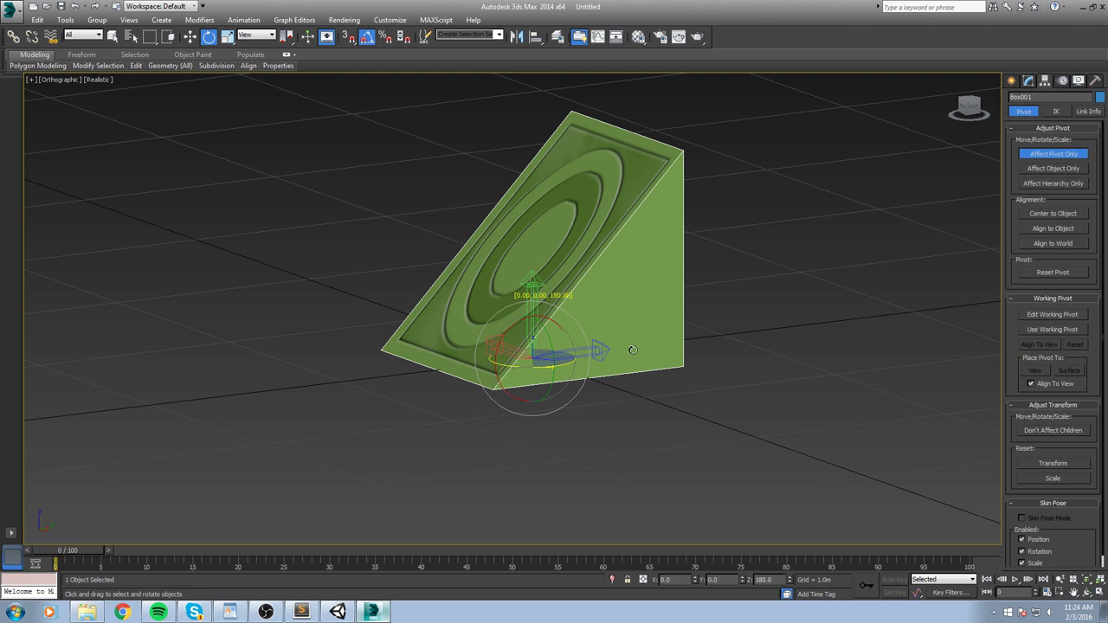
Zoom in to check the reoriented JumpPad pivot, then start saving with Ctrl+S
scroll(648, 234, "up", 3)
scroll(532, 379, "down", 5)
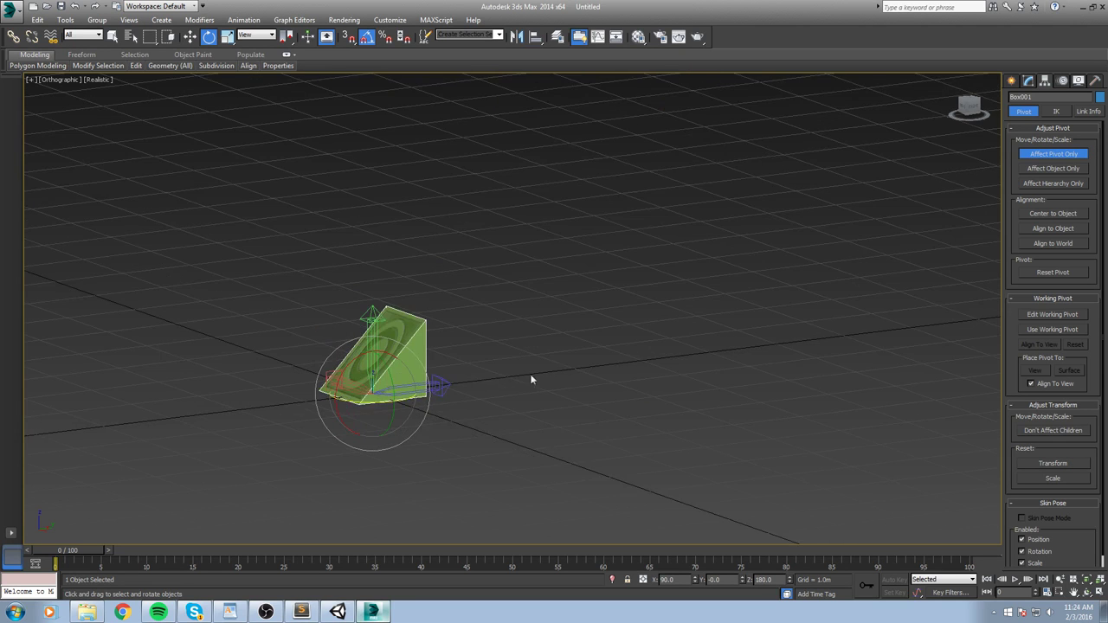
scroll(612, 349, "up", 3)
scroll(560, 363, "up", 2)
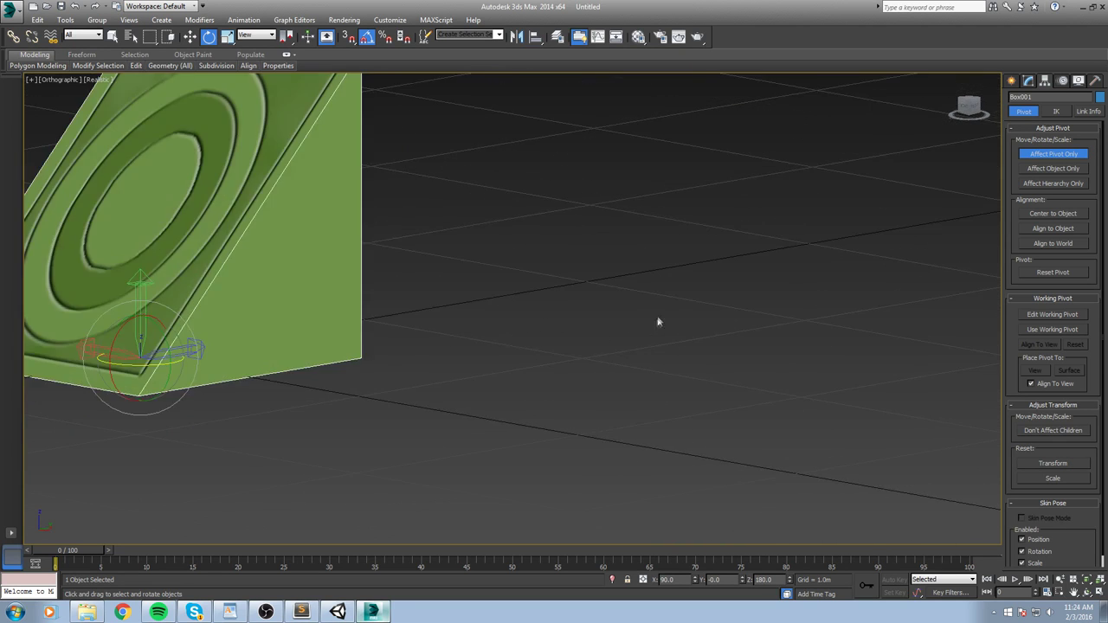
mouse_move(520, 367)
middle_mouse_down()
mouse_move(491, 383)
mouse_move(512, 441)
mouse_move(592, 465)
mouse_move(641, 369)
middle_mouse_up()
scroll(572, 360, "down", 5)
scroll(572, 359, "up", 3)
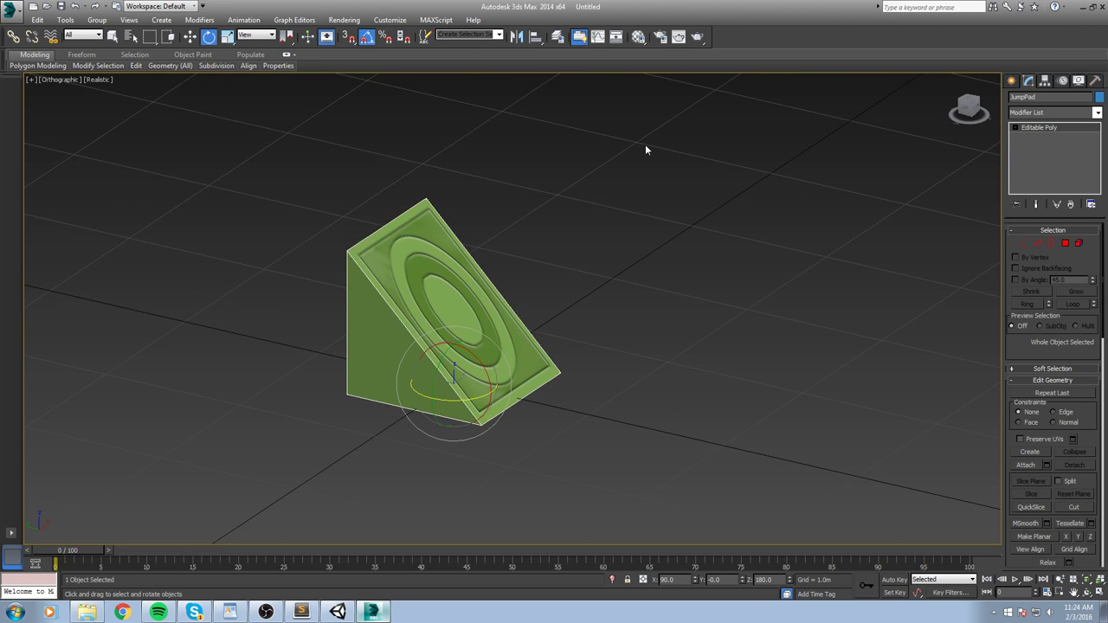
key("ctrl+s")
Save the model as JumpPad.max in F:\Git\MobileRB\Assets\Artwork\Models
left_click(33, 180)
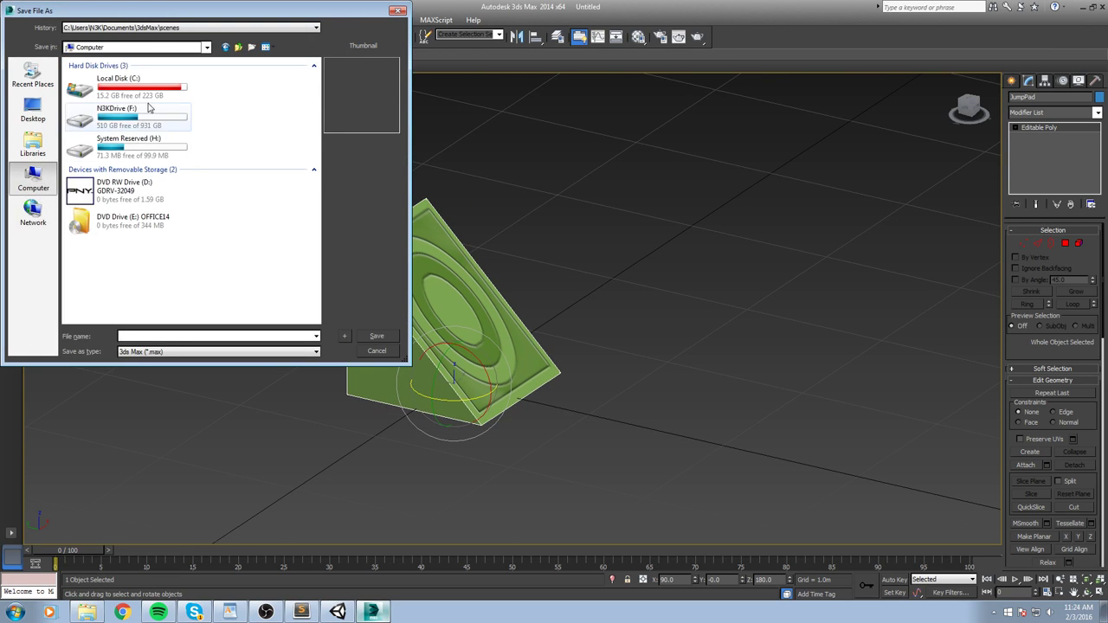
double_click(117, 80)
key("BackSpace")
double_click(117, 110)
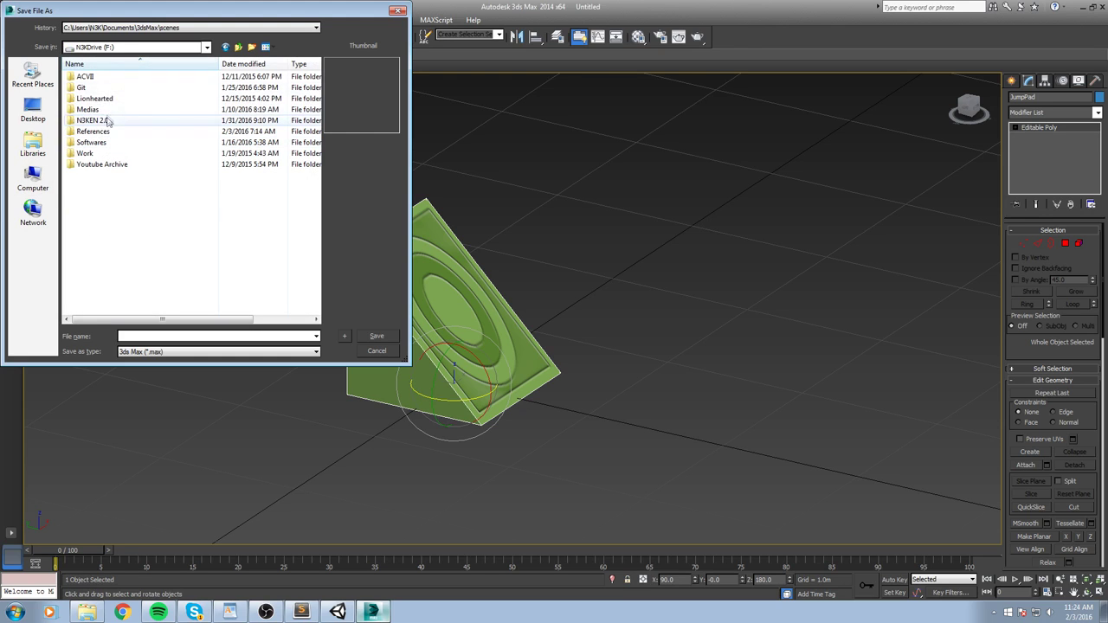
double_click(86, 88)
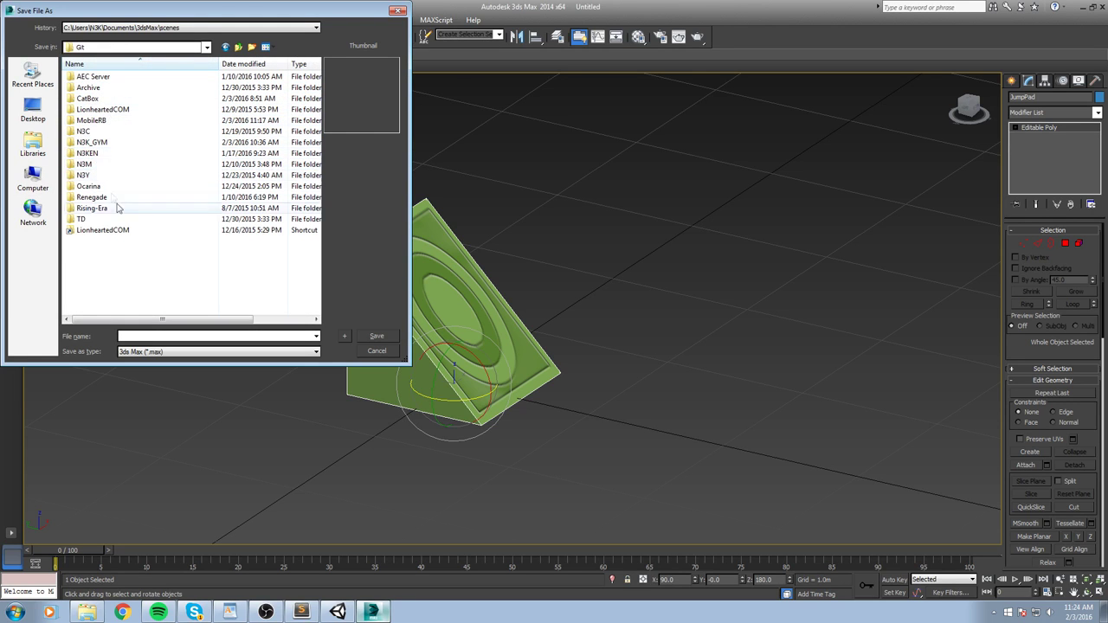
double_click(96, 121)
double_click(86, 77)
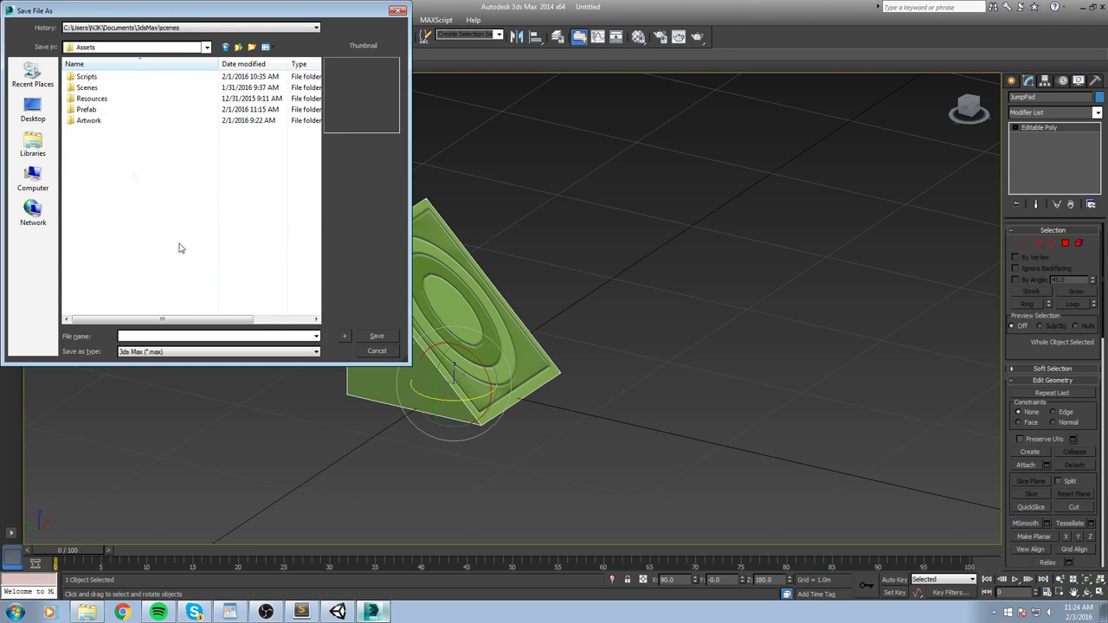
double_click(109, 121)
left_click(99, 90)
double_click(95, 90)
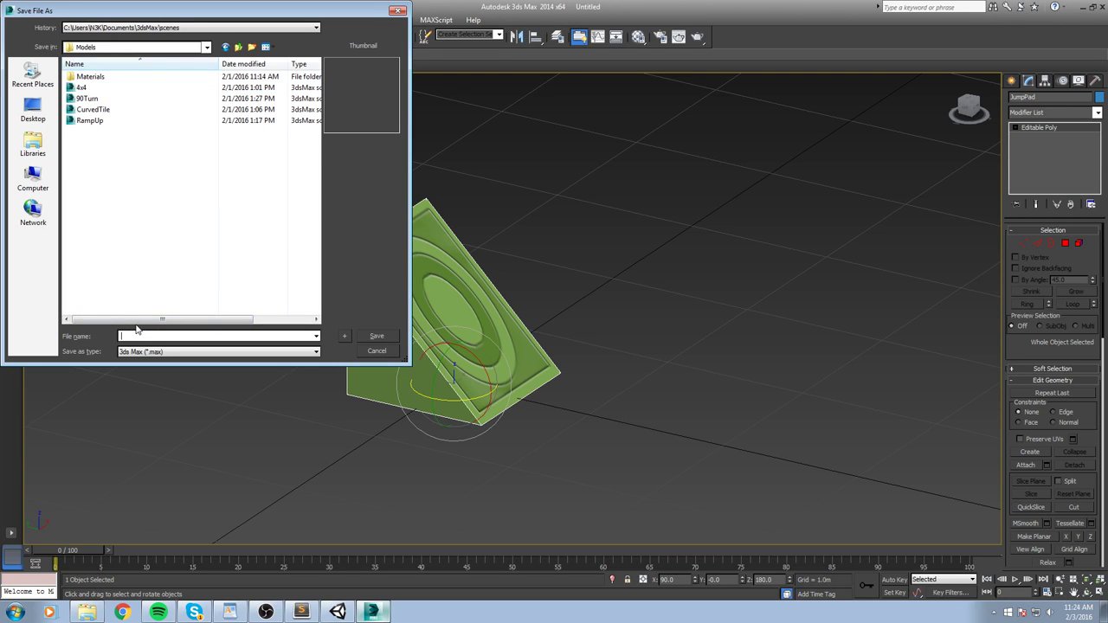
type("JumpPad")
key("Return")
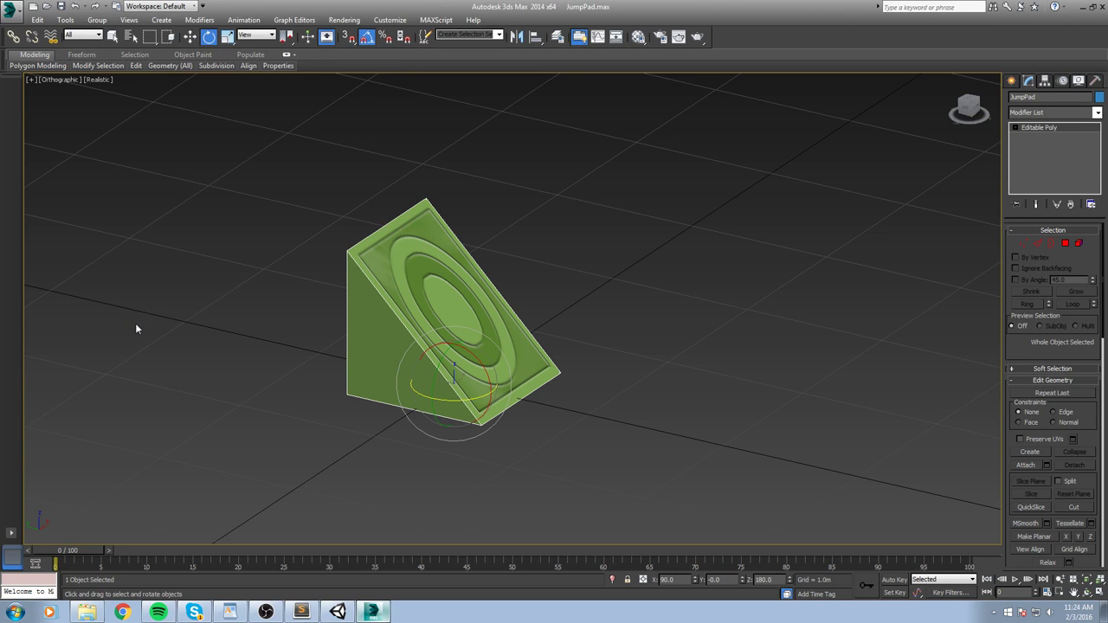
Place JumpPad at the end of the green tiles, turned a quarter turn to Y -269.9
left_click(339, 613)
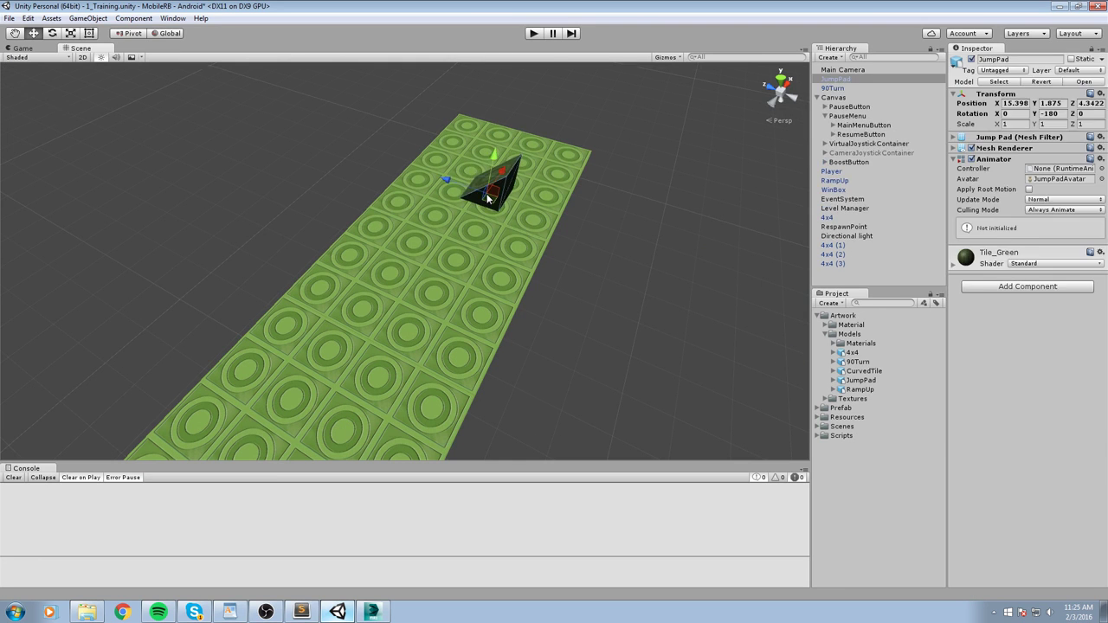
left_click_drag(491, 190, 534, 121)
key("f")
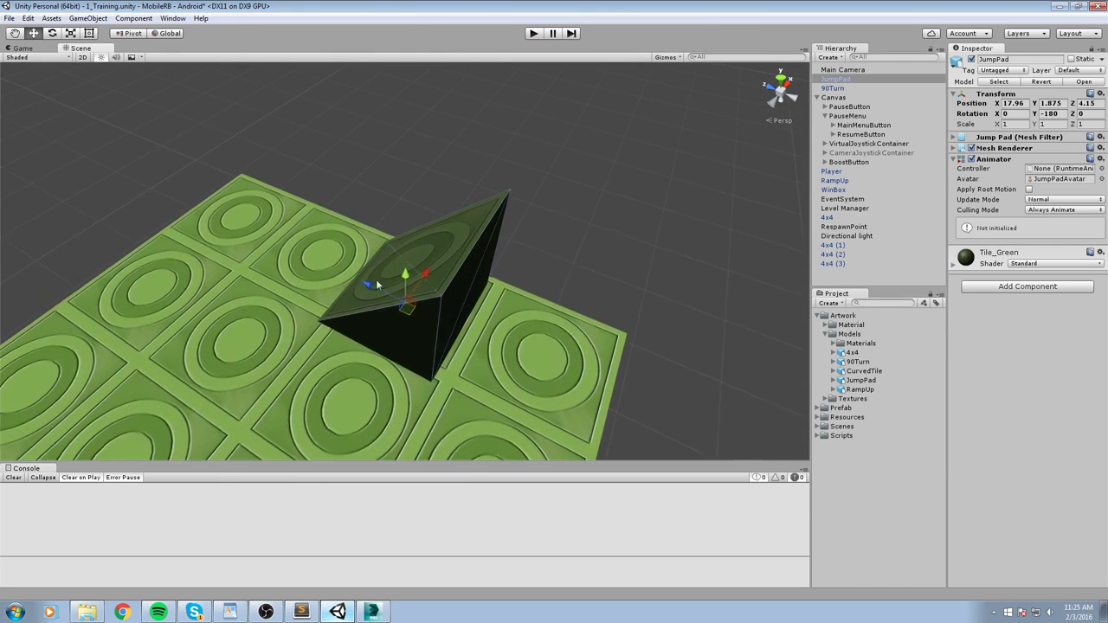
key("e")
left_click_drag(398, 347, 551, 278)
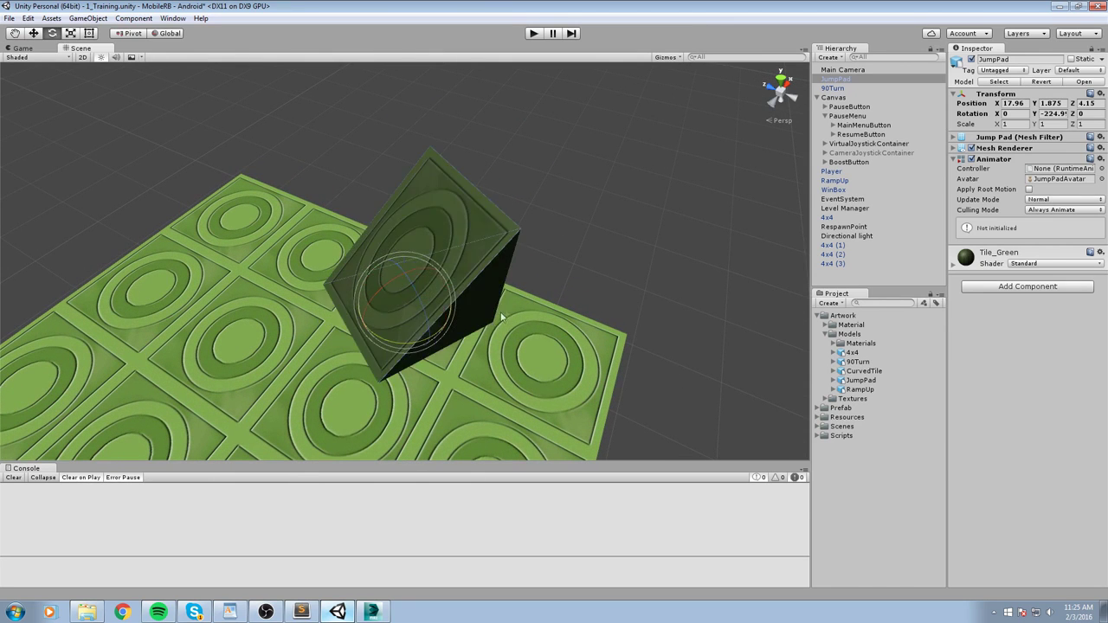
key("f")
key("w")
left_click_drag(409, 324, 672, 244)
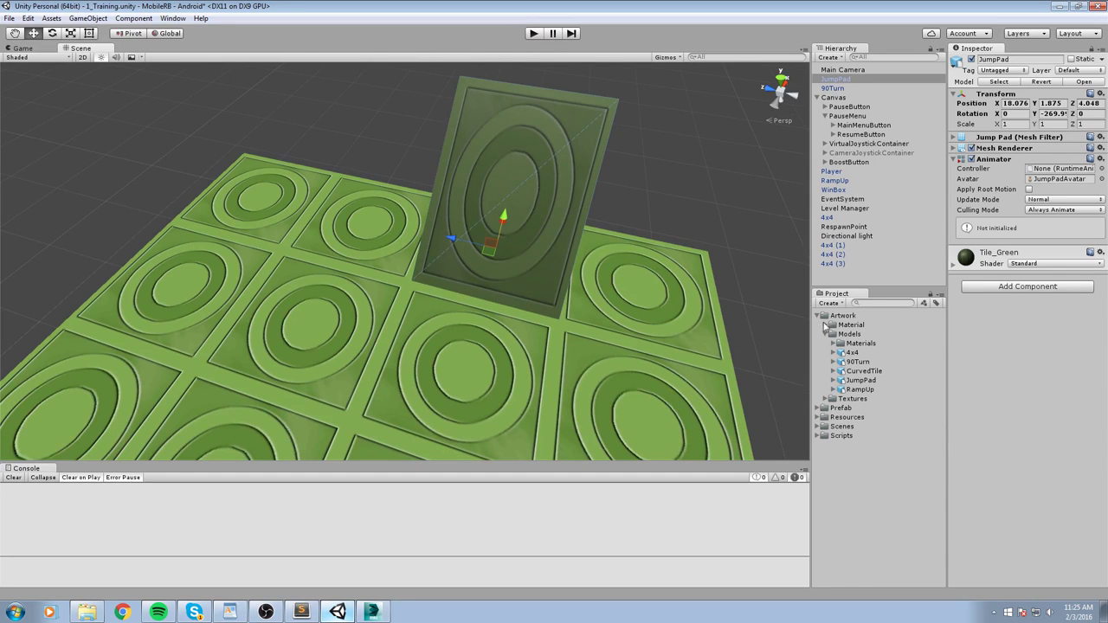
left_click(824, 324)
Give JumpPad the Tile_Green material, remove its Animator, and add a Mesh Collider
left_click_drag(864, 352, 522, 111)
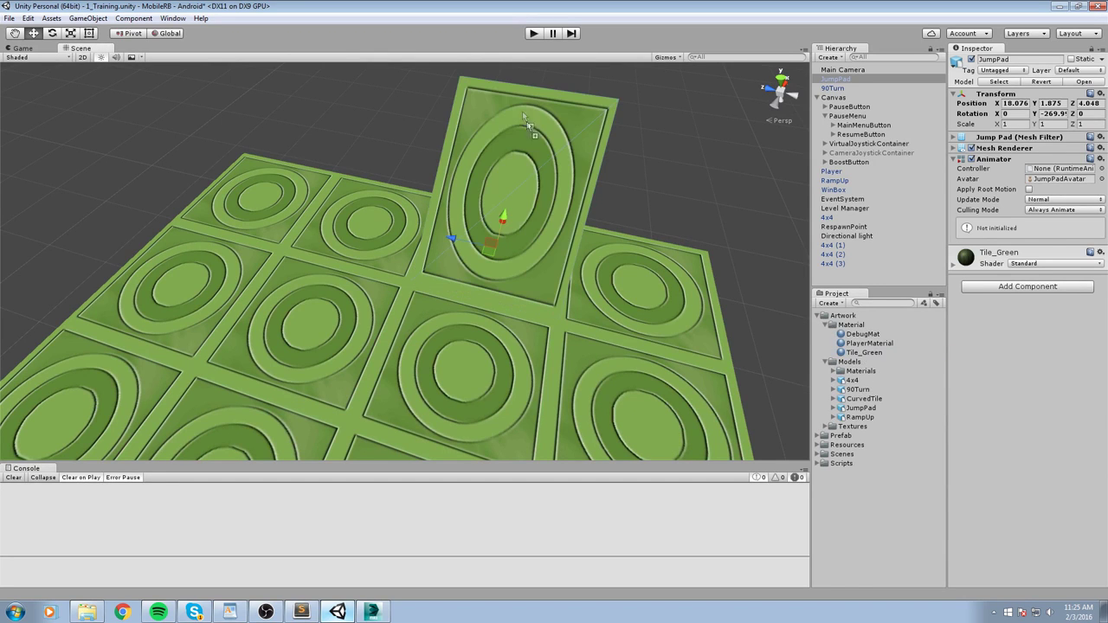
right_click(1001, 161)
left_click(1025, 198)
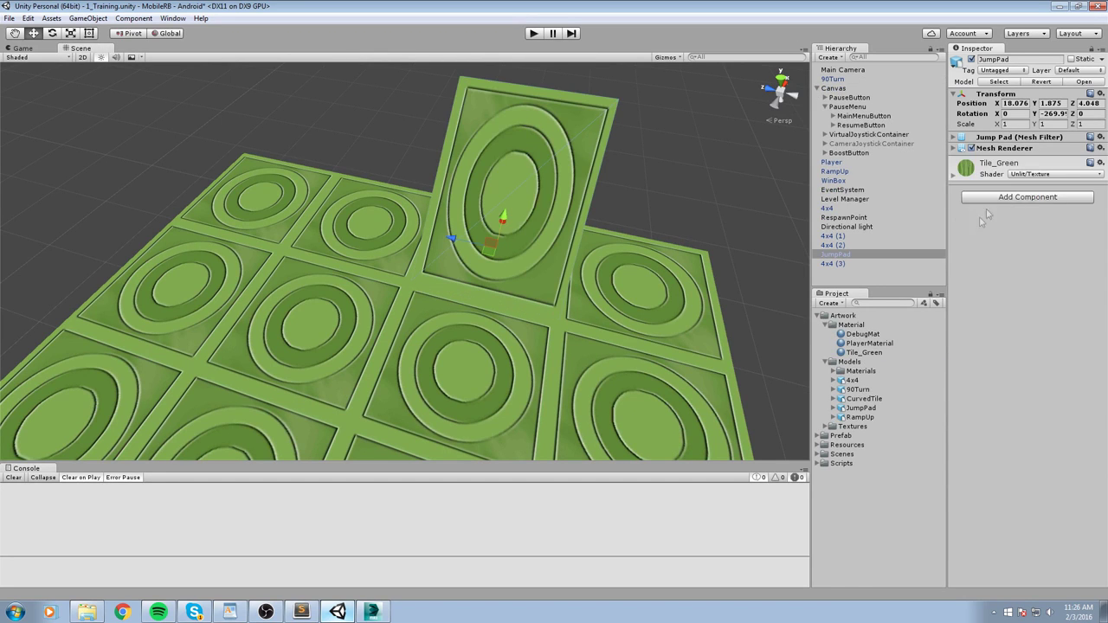
left_click(1034, 199)
type("mesh")
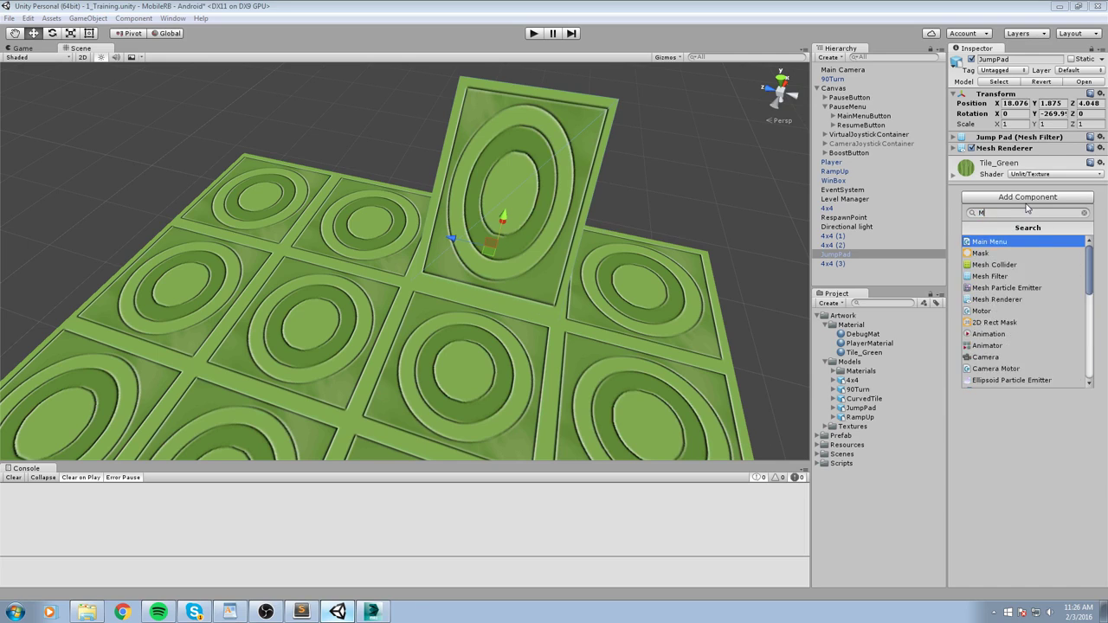
key("Return")
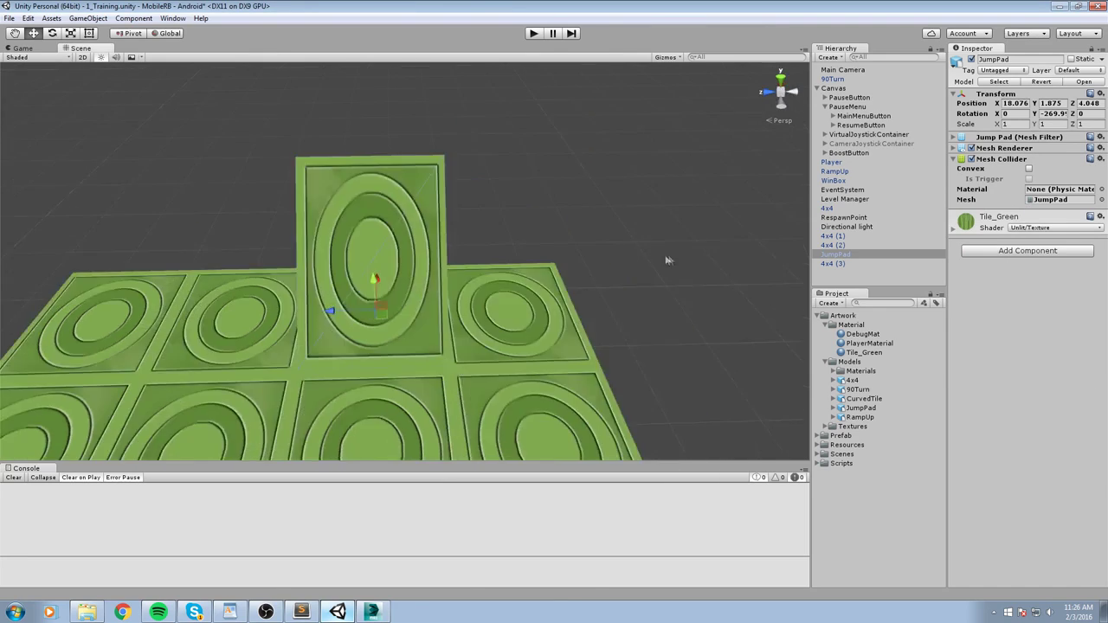
Swap the Mesh Collider for a Box Collider and inspect its settings
mouse_move(773, 275)
left_mouse_down("alt")
mouse_move(669, 149)
mouse_move(621, 222)
left_mouse_up("alt")
scroll(622, 223, "up", 3)
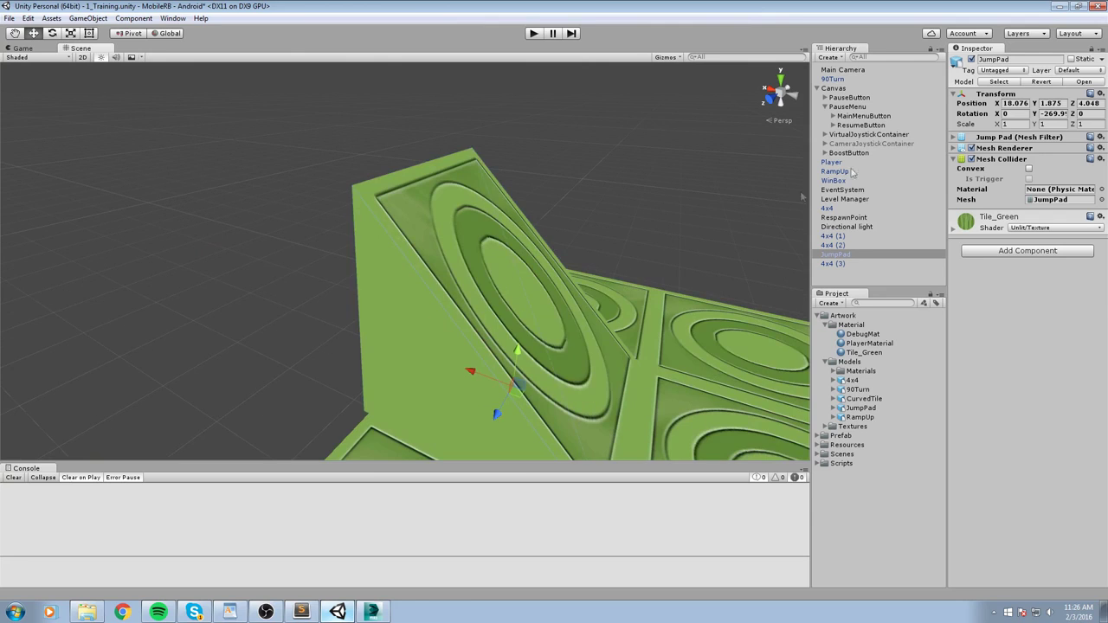
right_click(999, 164)
left_click(1019, 192)
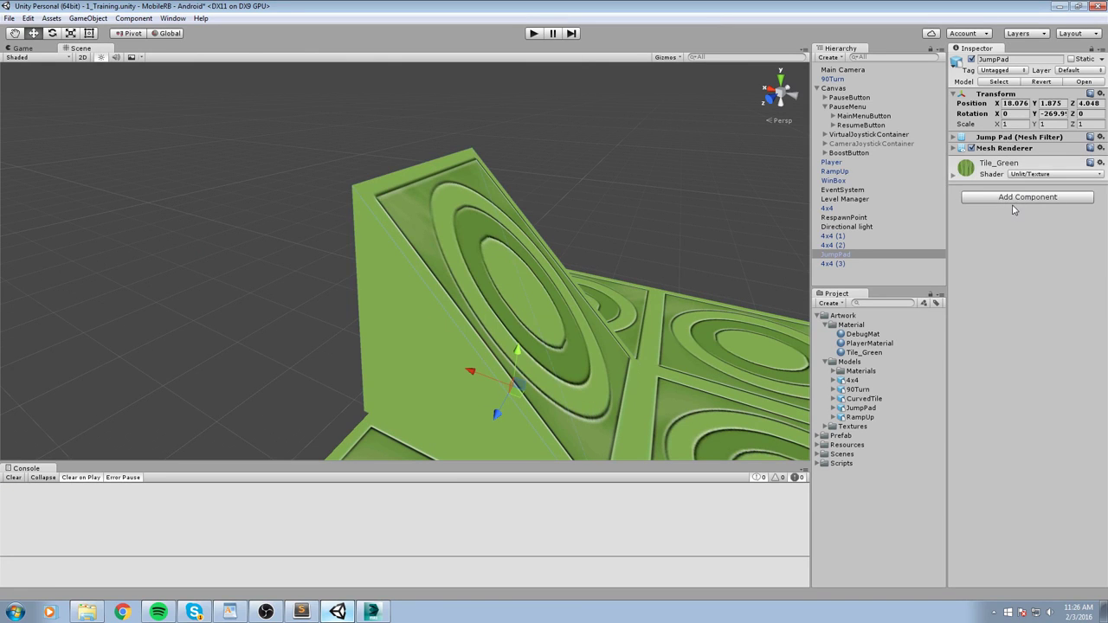
left_click(1013, 199)
type("box collider")
key("Return")
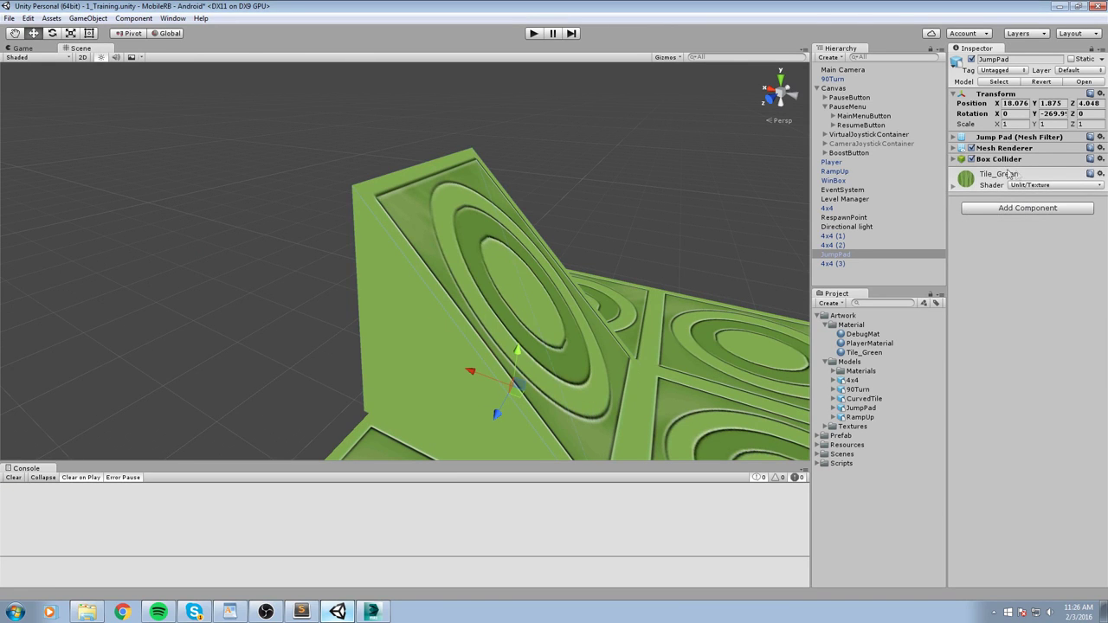
left_click(1004, 160)
Replace the Box Collider with a Mesh Collider again
middle_click_drag(751, 249, 606, 215)
right_click(1003, 160)
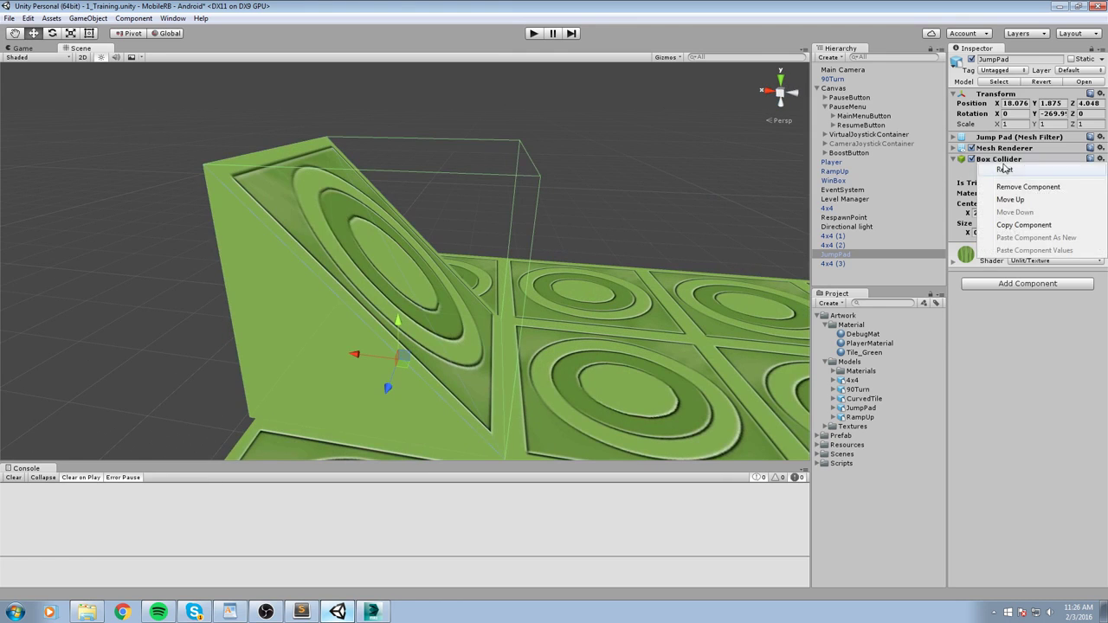
left_click(1036, 188)
left_click(1008, 197)
type("Coll")
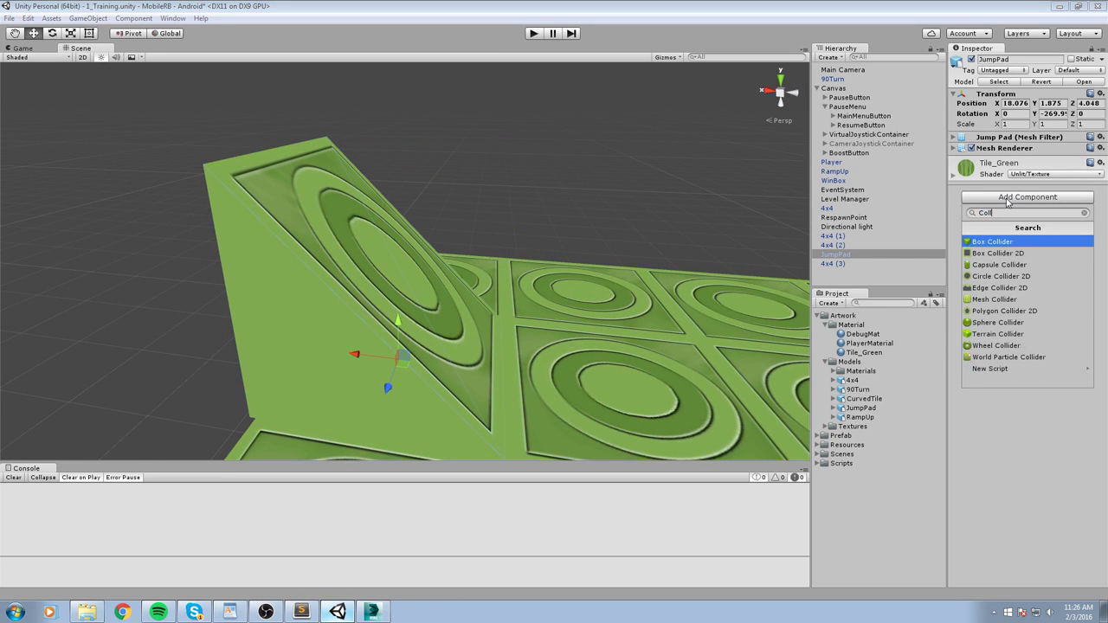
key("Down")
key("Down")
key("Down")
key("Down")
key("Down")
key("Down")
key("Down")
key("Down")
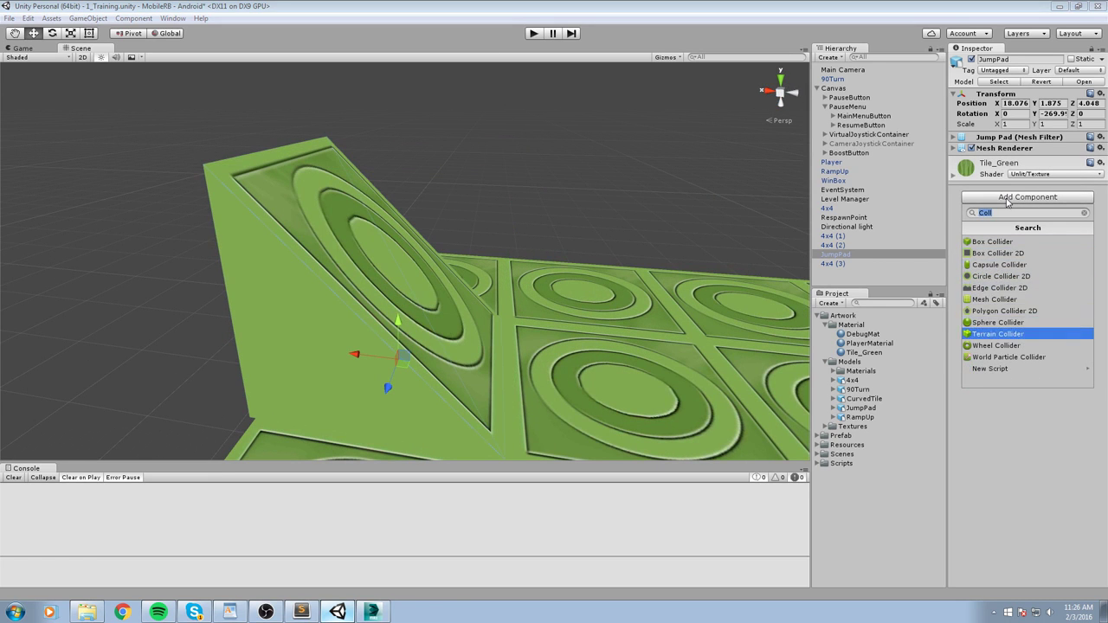
key("Down")
key("Down")
key("Up")
key("Up")
key("Up")
key("Up")
key("Up")
key("Up")
key("Up")
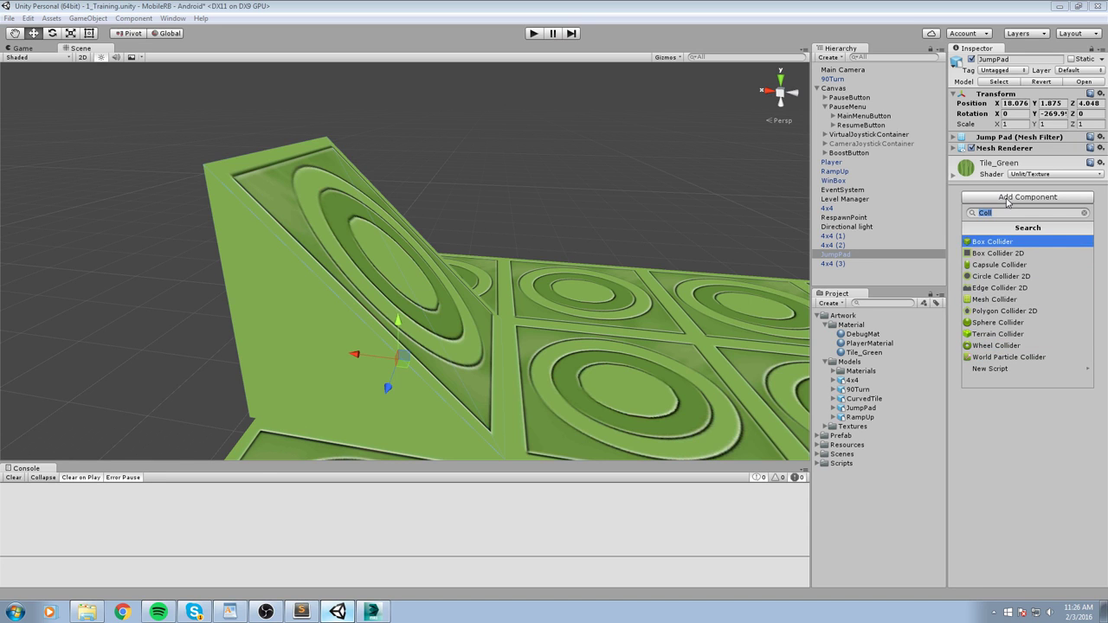
key("Down")
key("Down")
key("Down")
key("Down")
key("Down")
key("Return")
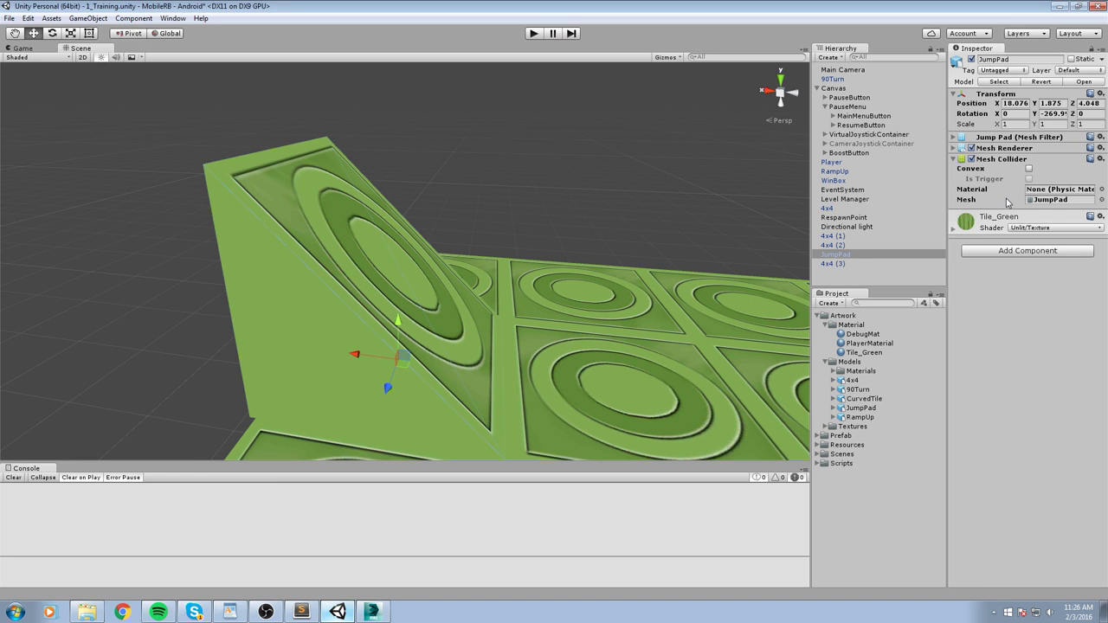
mouse_move(491, 244)
left_mouse_down("alt")
mouse_move(536, 230)
mouse_move(540, 269)
left_mouse_up("alt")
Nudge JumpPad slightly along X and save it as a prefab in the Prefab folder
right_click_drag(540, 269, 806, 214, "alt")
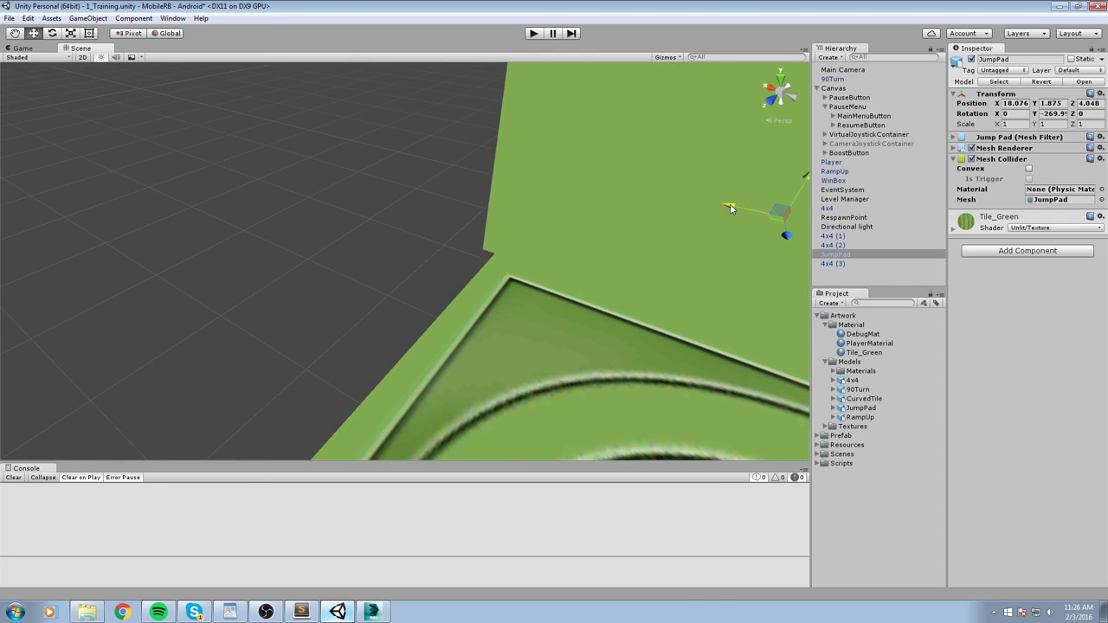
left_click_drag(730, 208, 741, 202)
right_click_drag(741, 202, 687, 208, "alt")
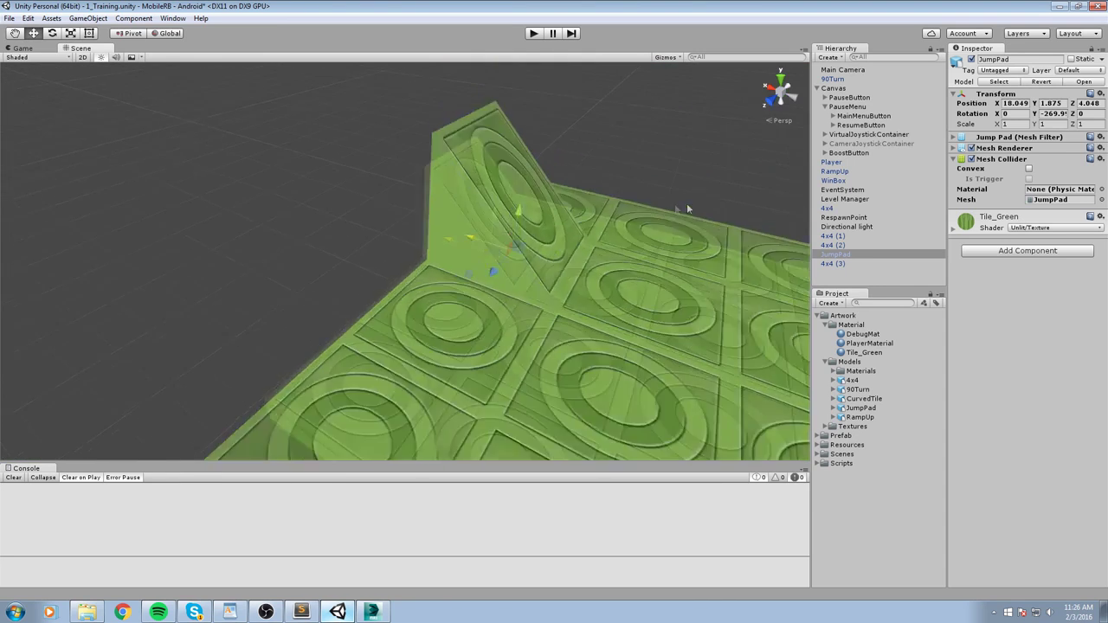
mouse_move(688, 209)
left_mouse_down("alt")
mouse_move(525, 166)
mouse_move(612, 267)
mouse_move(875, 299)
left_mouse_up("alt")
left_click(818, 436)
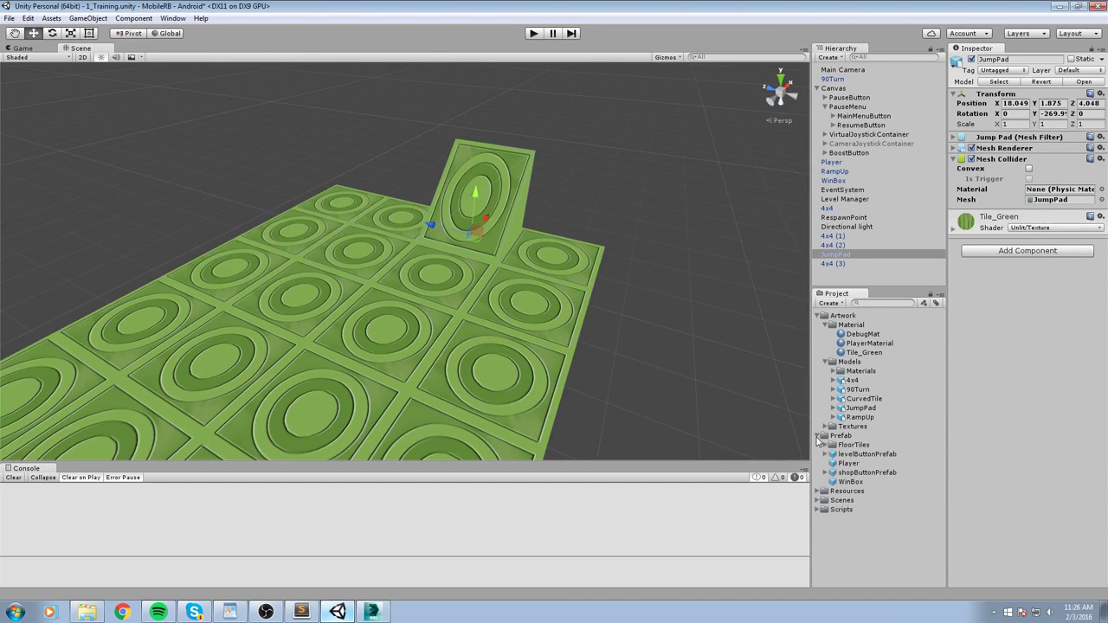
left_click_drag(840, 258, 840, 444)
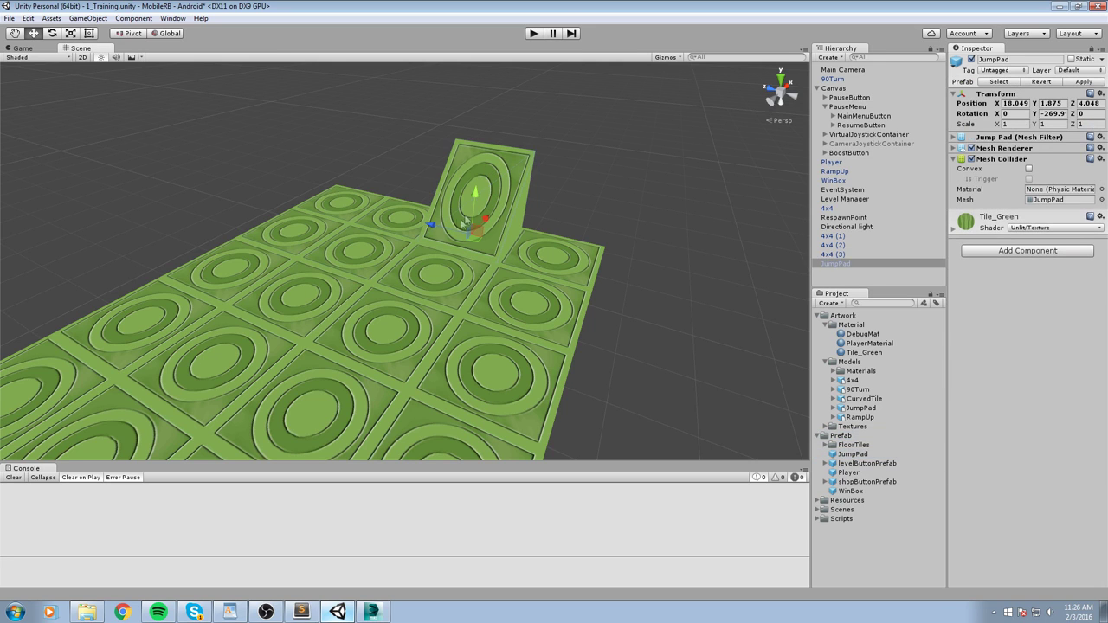
Duplicate JumpPad one tile over and play-test the ball launching off it
key("ctrl+d")
left_click_drag(433, 225, 368, 210, "ctrl")
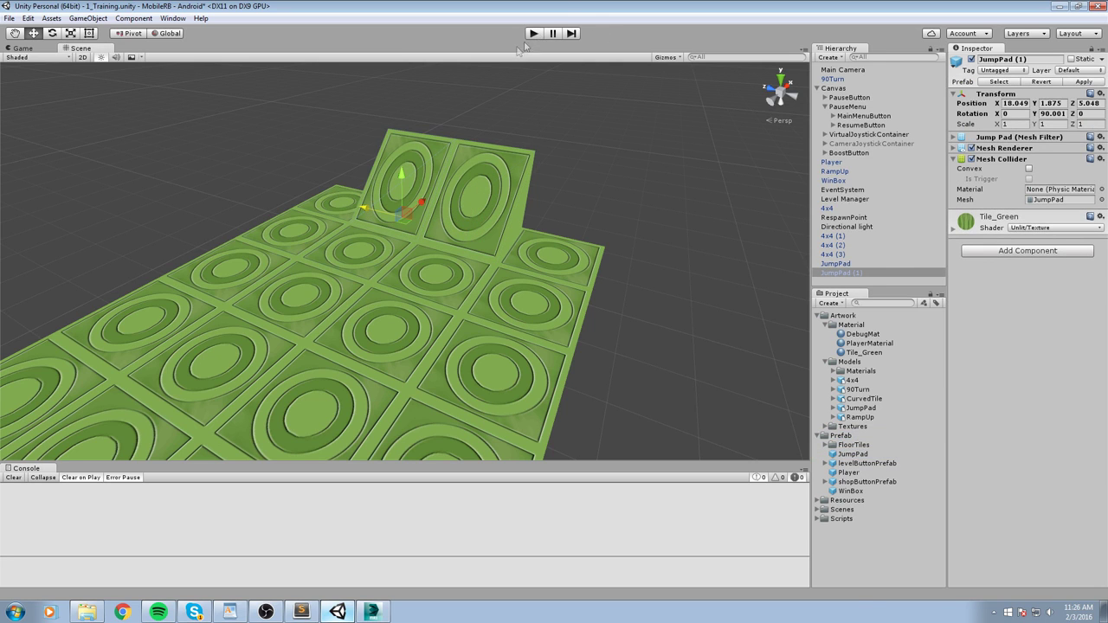
left_click(533, 35)
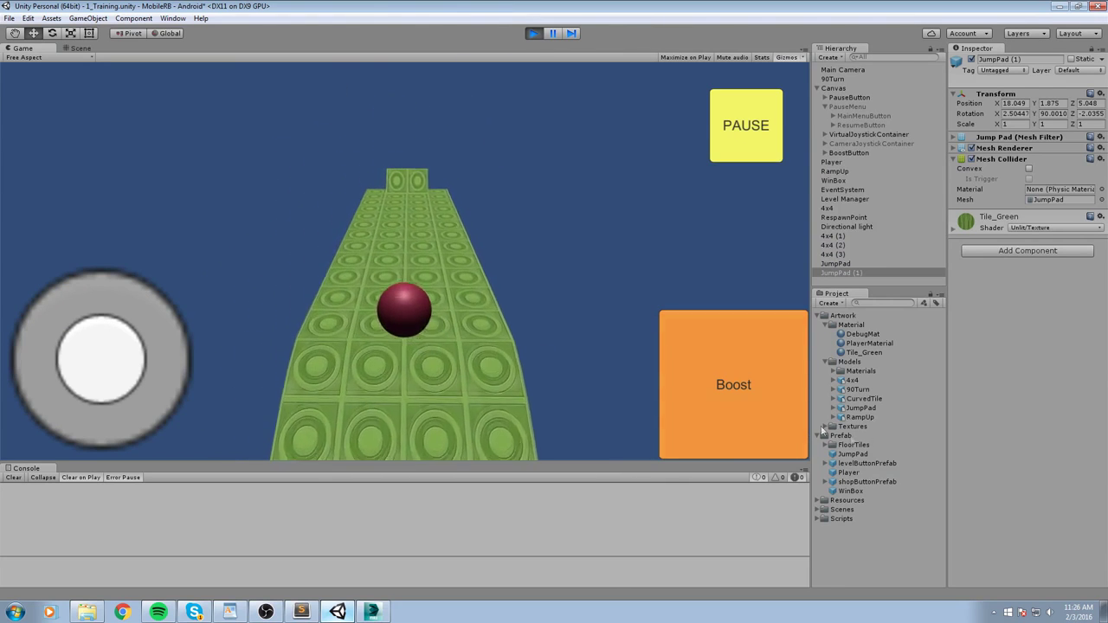
left_click(740, 402)
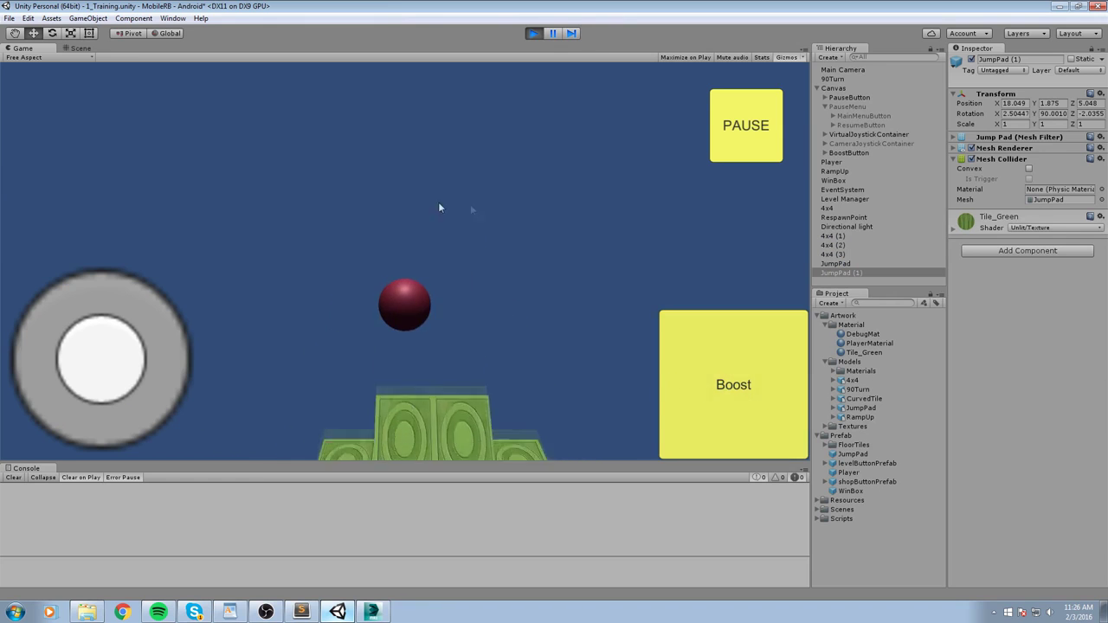
left_click(533, 33)
mouse_move(472, 271)
right_mouse_down()
mouse_move(546, 245)
mouse_move(420, 283)
mouse_move(372, 264)
right_mouse_up()
left_click(420, 282)
Duplicate three 4x4 floor tiles, move them far left as a separate platform, and play-test
left_click(371, 263)
scroll(416, 243, "up", 1)
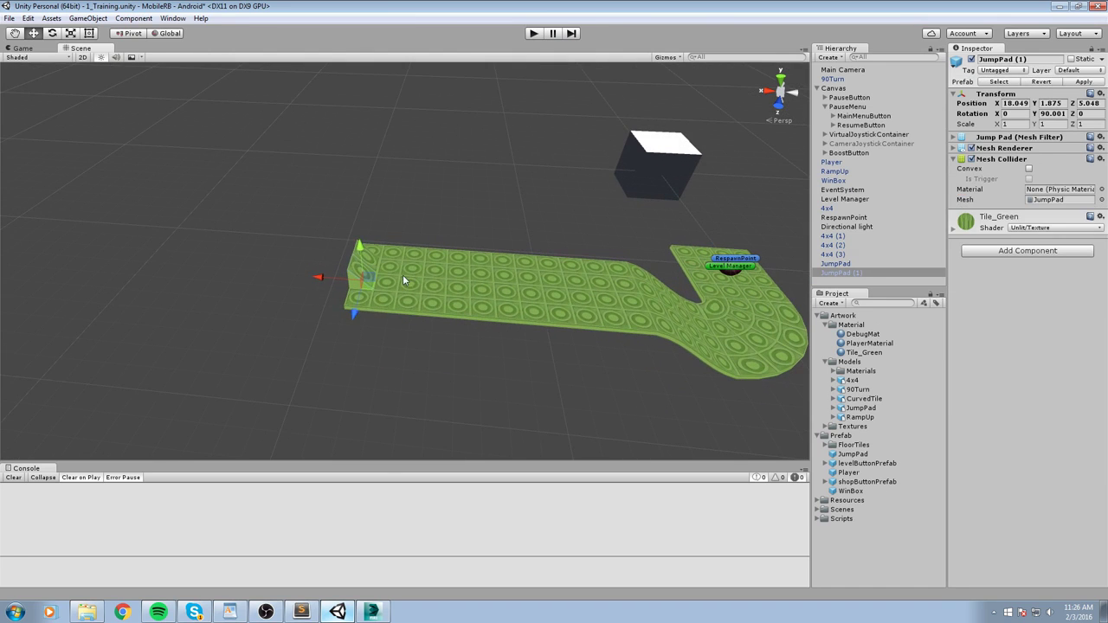
left_click(402, 274)
left_click(513, 282, "shift")
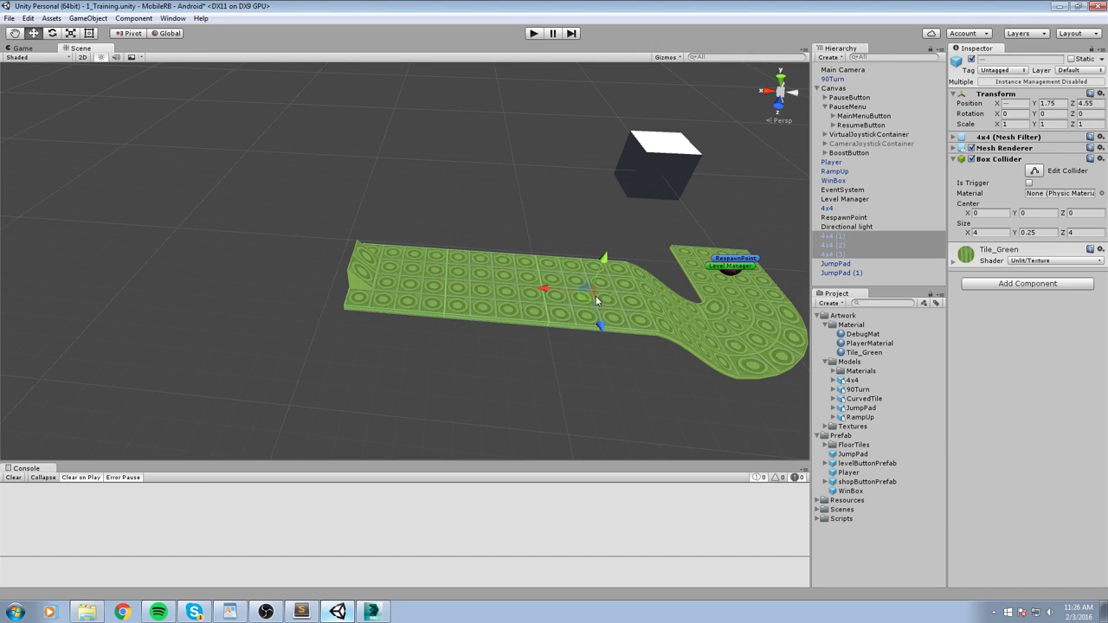
key("ctrl+d")
left_click_drag(353, 277, 18, 251)
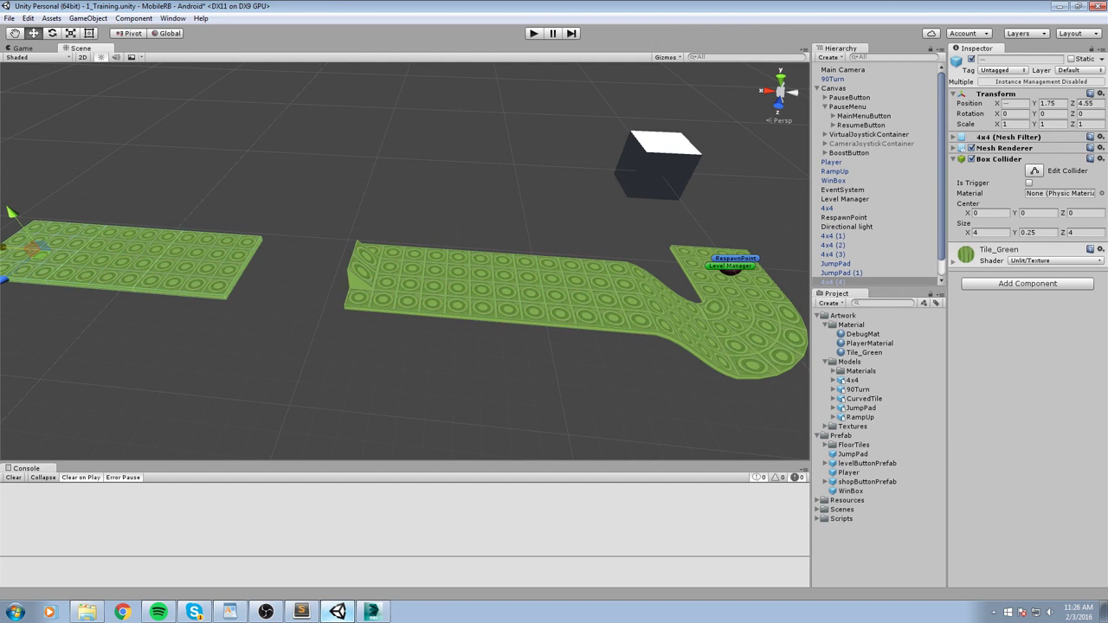
key("f")
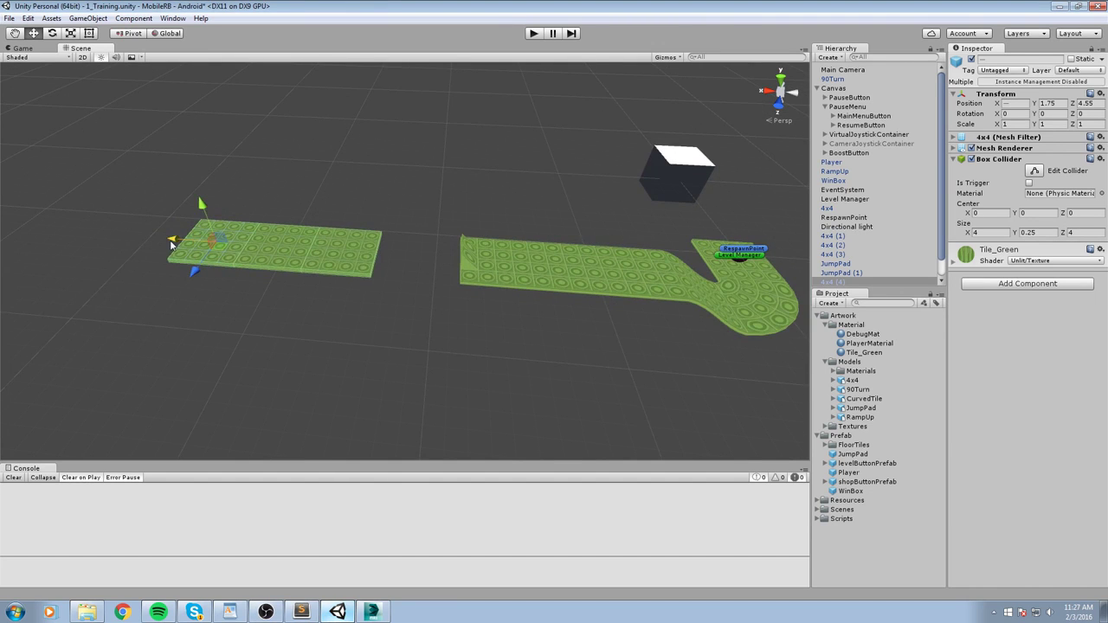
mouse_move(171, 245)
left_mouse_down()
mouse_move(76, 245)
mouse_move(91, 243)
left_mouse_up()
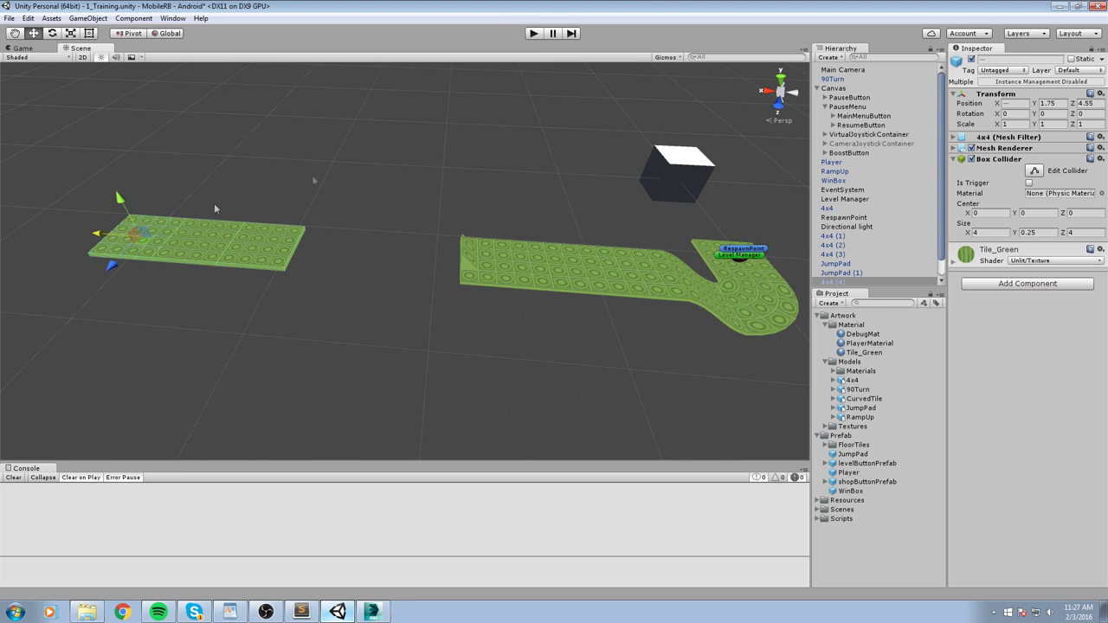
left_click(533, 33)
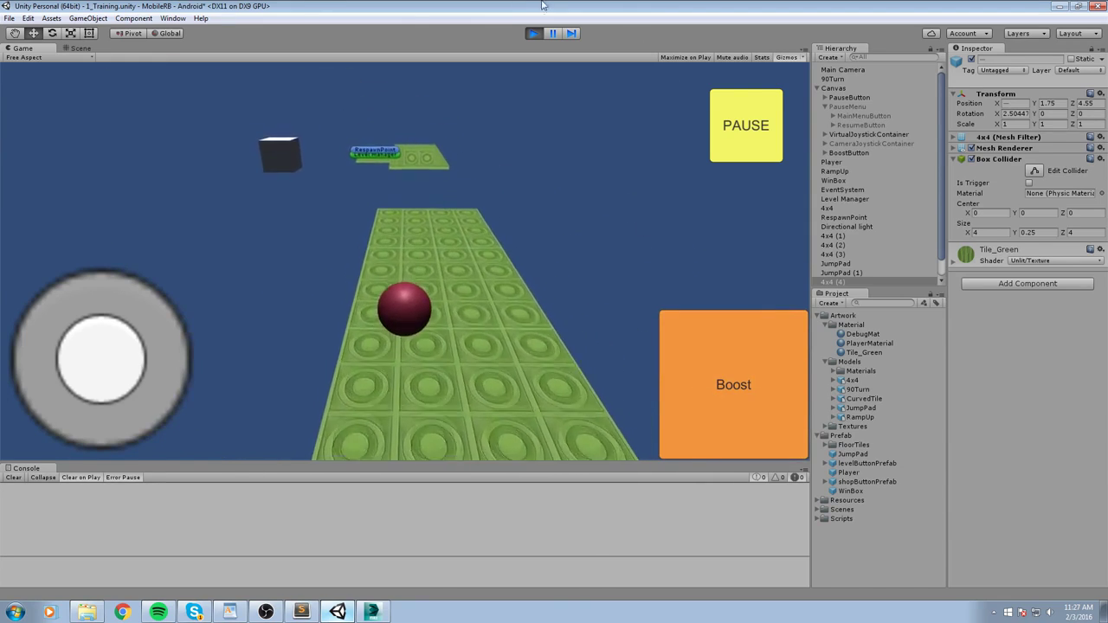
left_click(534, 33)
Scale JumpPad (1) to 2 on Y and Z
left_click(355, 299)
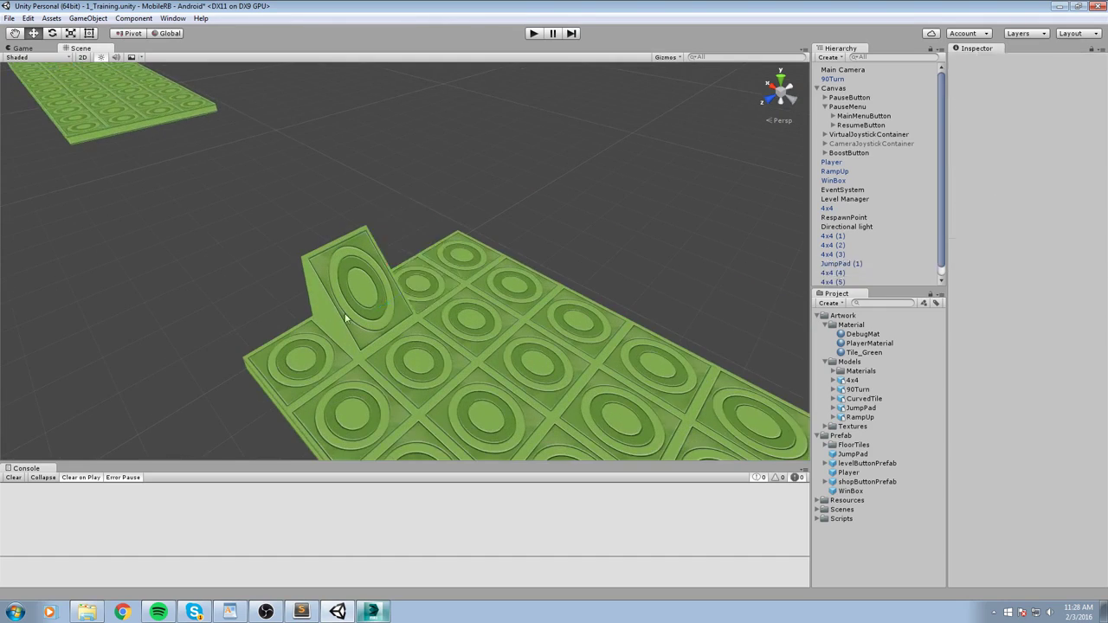
scroll(359, 324, "down", 3)
scroll(440, 239, "up", 1)
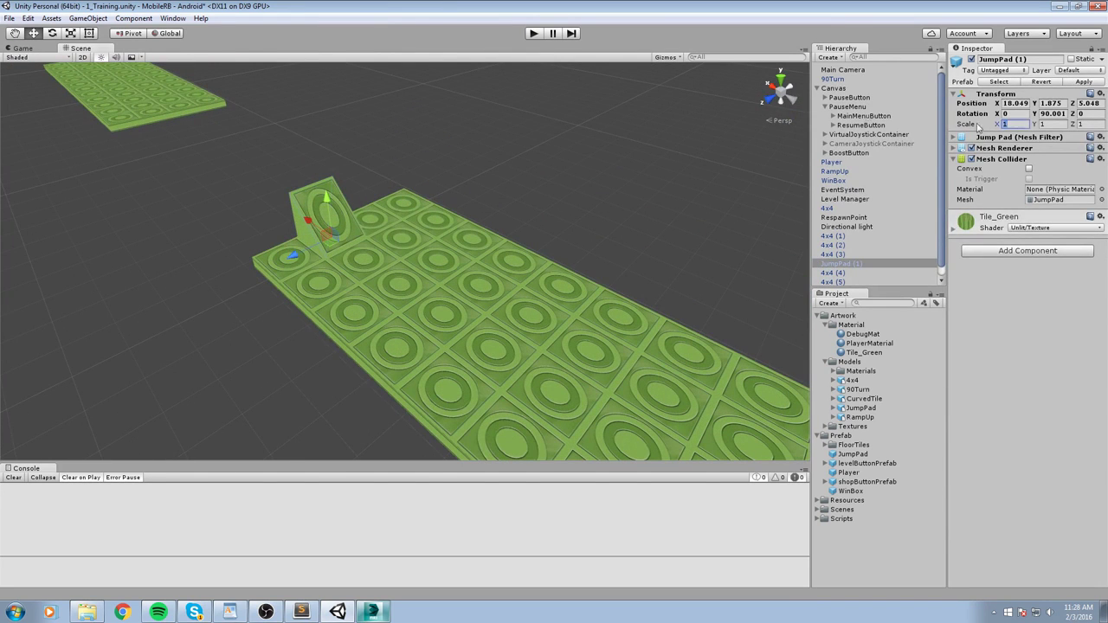
type("2")
key("Tab")
type("2")
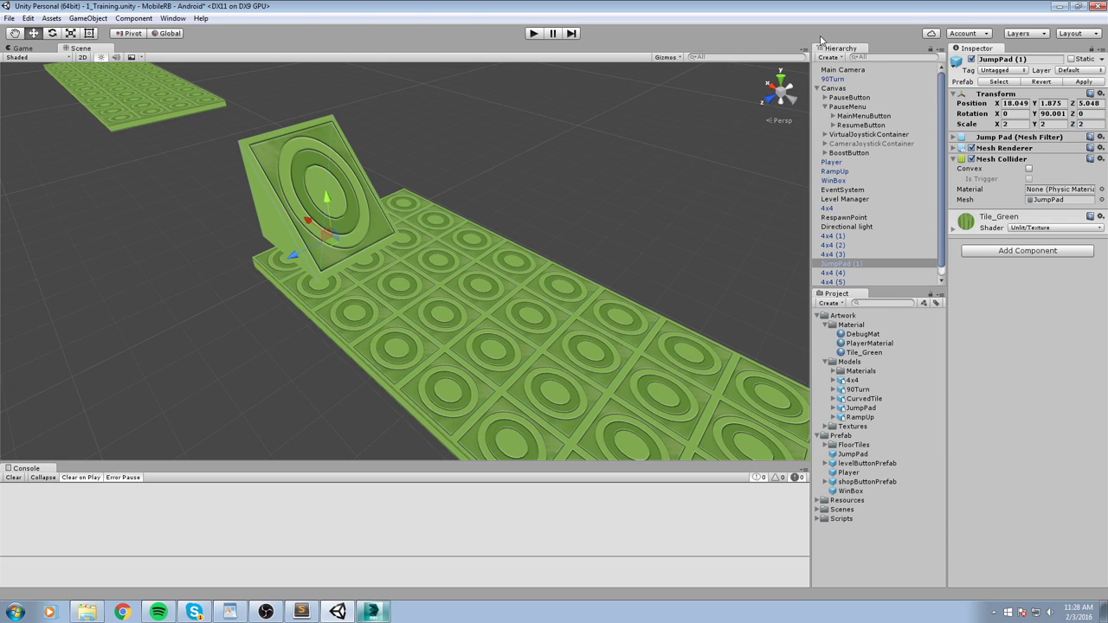
type("f")
Add a duplicate jump pad beside it, flattened to scale 2, 1, 4
mouse_move(526, 131)
left_mouse_down("alt")
mouse_move(425, 297)
mouse_move(450, 344)
left_mouse_up("alt")
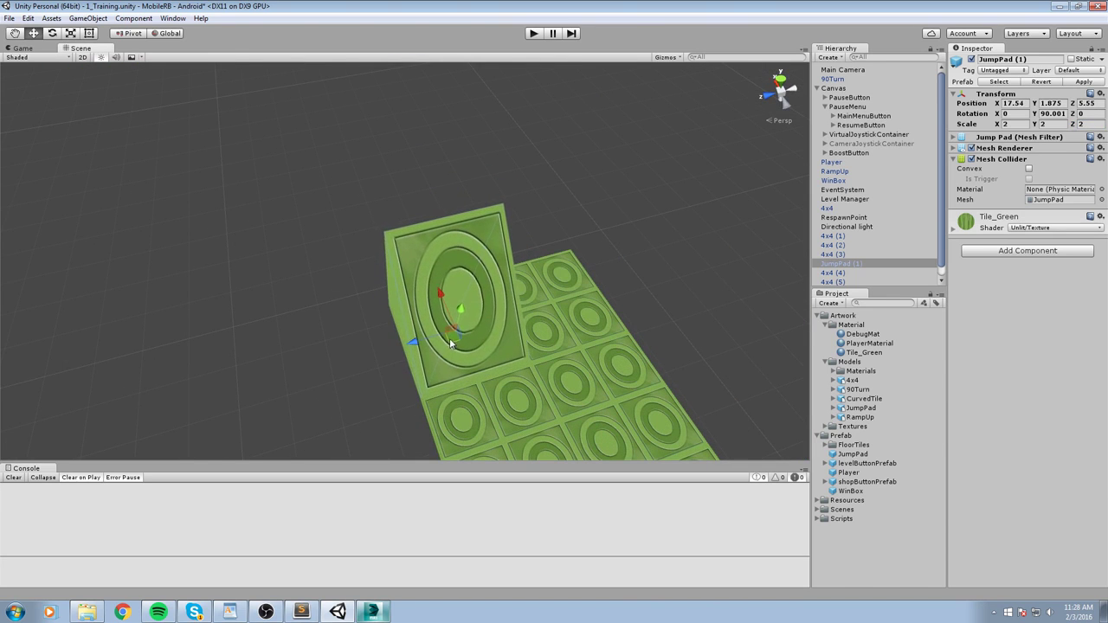
middle_click_drag(594, 335, 168, 265)
key("ctrl+d")
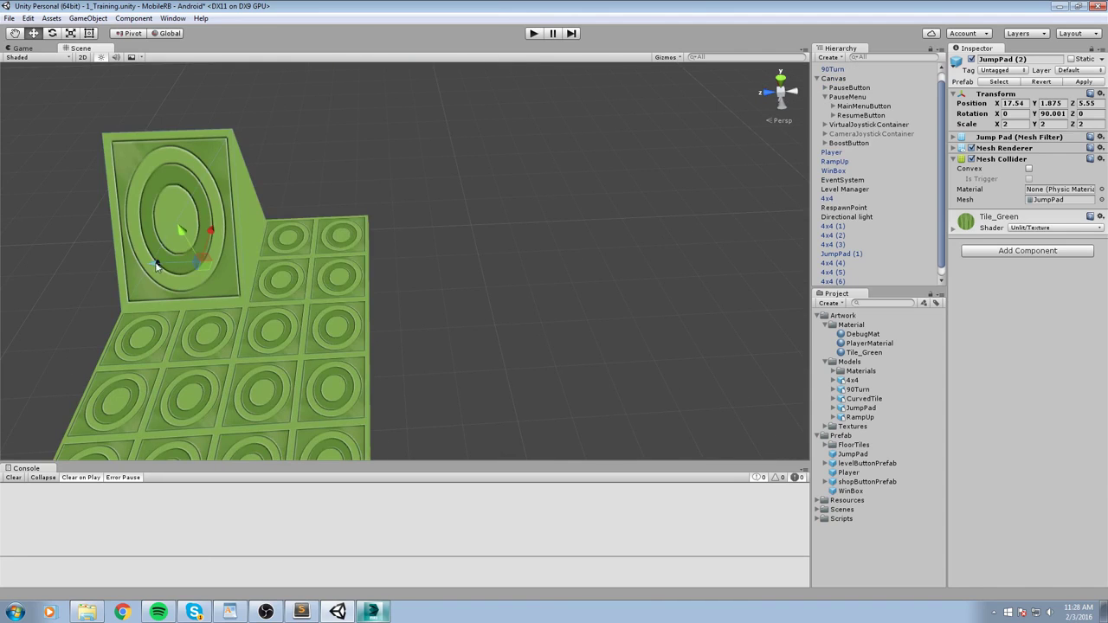
mouse_move(157, 266)
left_mouse_down("ctrl")
mouse_move(555, 272)
mouse_move(569, 247)
mouse_move(452, 303)
mouse_move(438, 226)
mouse_move(452, 251)
mouse_move(537, 191)
left_mouse_up("ctrl")
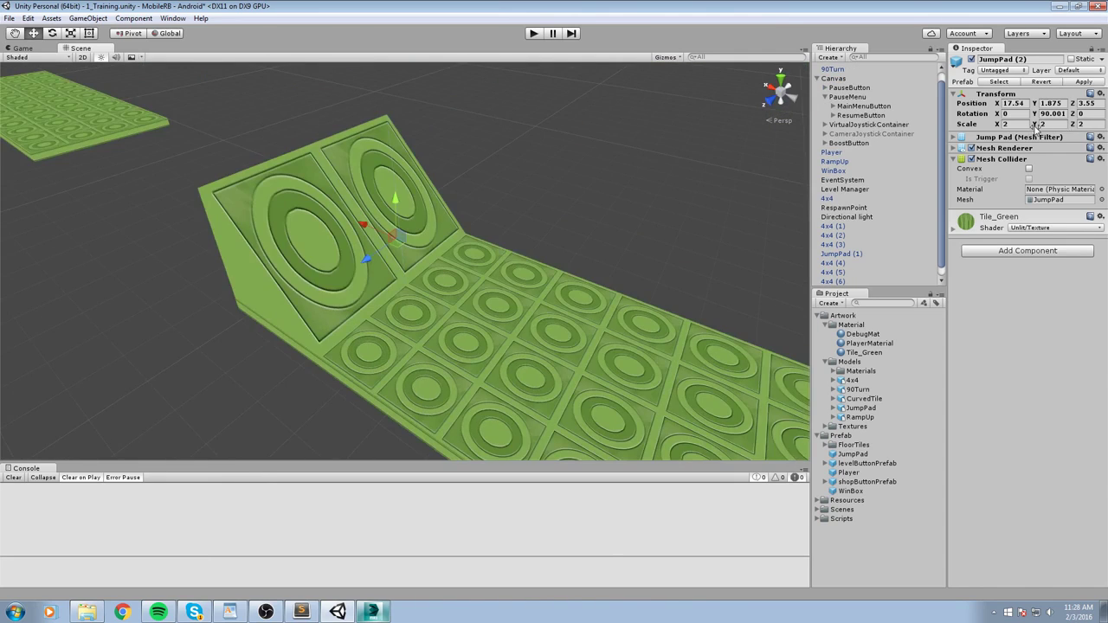
mouse_move(1035, 126)
left_mouse_down()
mouse_move(1046, 127)
mouse_move(1035, 128)
left_mouse_up()
type("1")
mouse_move(571, 201)
left_mouse_down("alt")
mouse_move(535, 244)
mouse_move(608, 248)
mouse_move(534, 216)
mouse_move(503, 251)
mouse_move(362, 243)
mouse_move(416, 227)
left_mouse_up("alt")
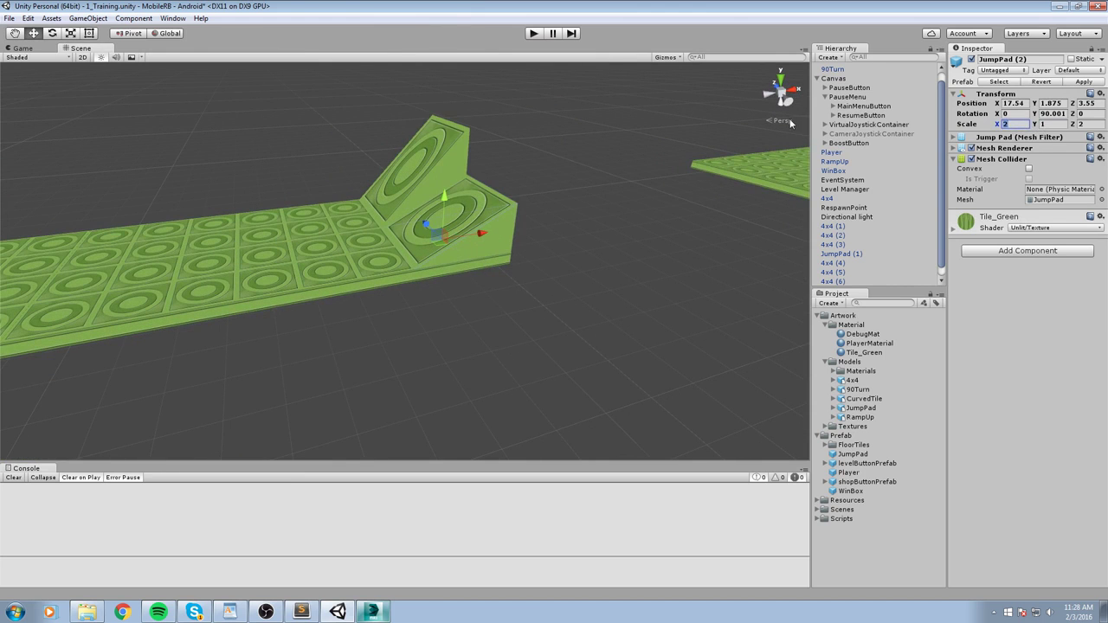
type("4")
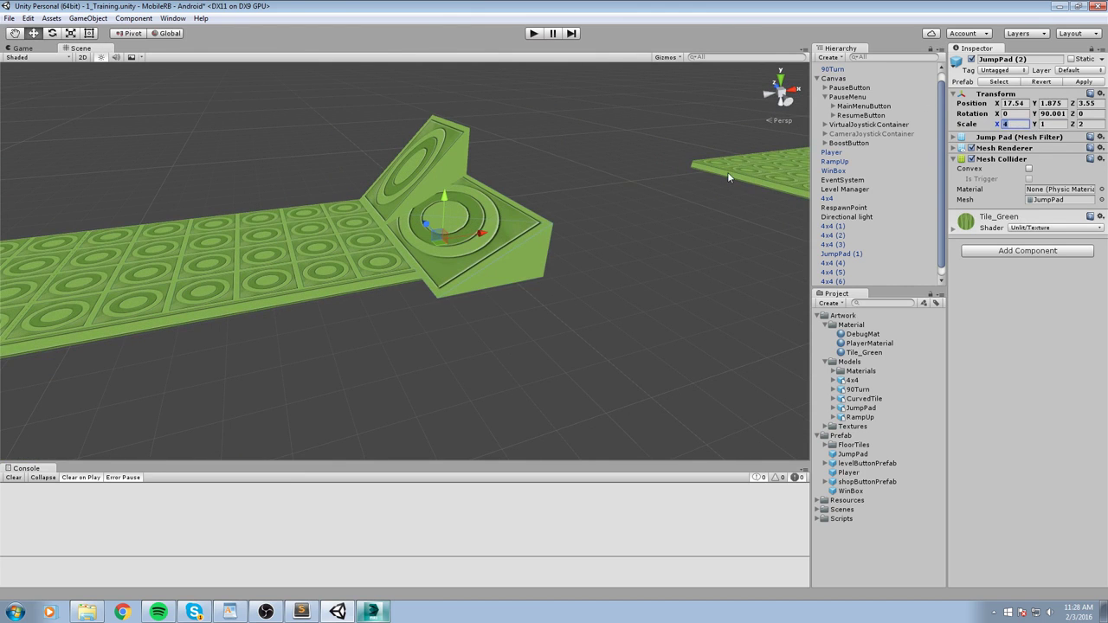
type("2")
key("Tab")
key("Tab")
type("4")
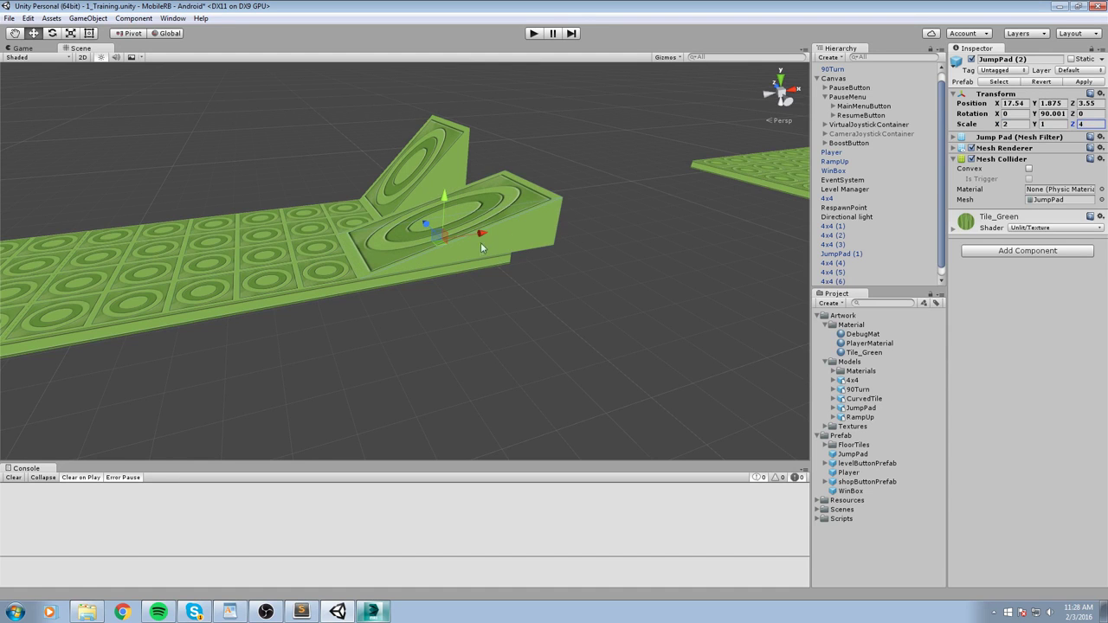
mouse_move(482, 242)
left_mouse_down()
mouse_move(451, 239)
mouse_move(560, 198)
left_mouse_up()
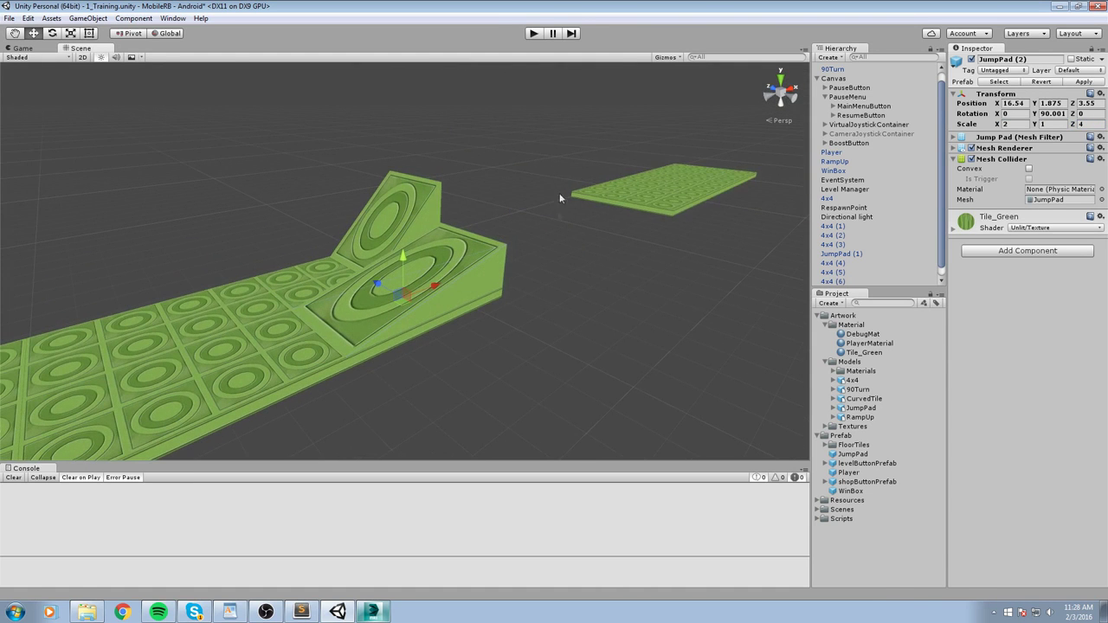
Play-test once, boosting the ball toward the jump pad
left_click(534, 33)
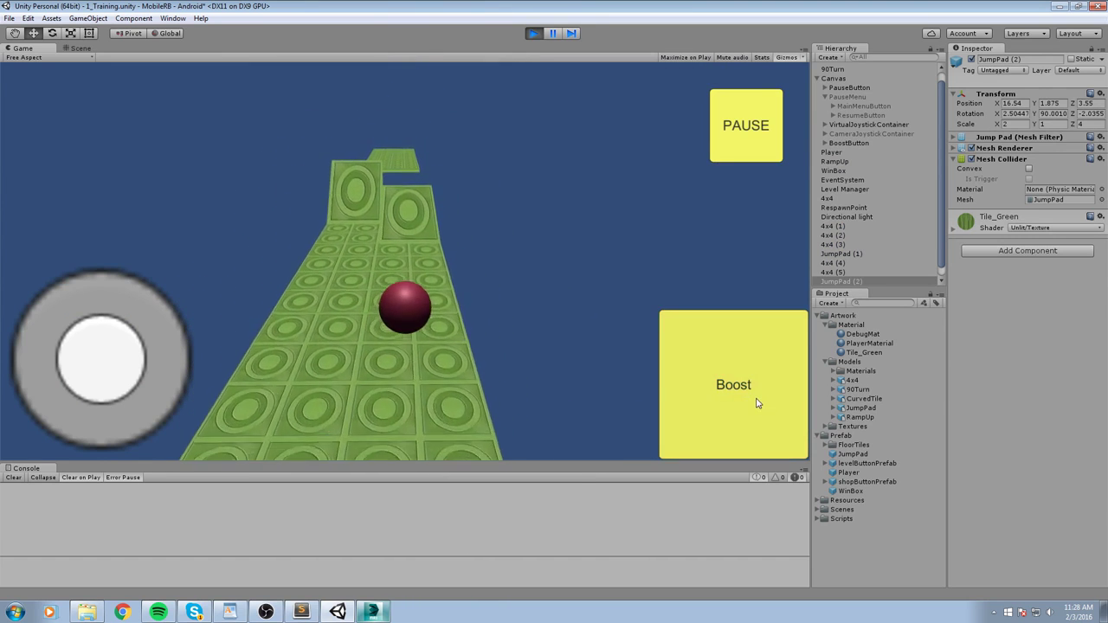
left_click(757, 402)
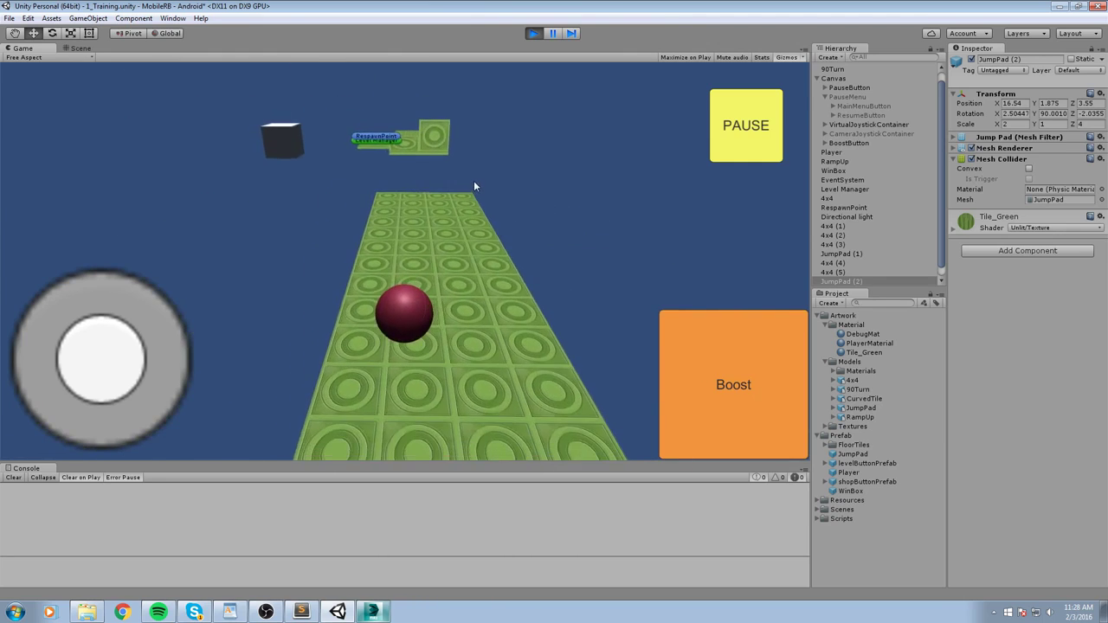
left_click(534, 33)
left_click_drag(596, 235, 295, 235, "alt")
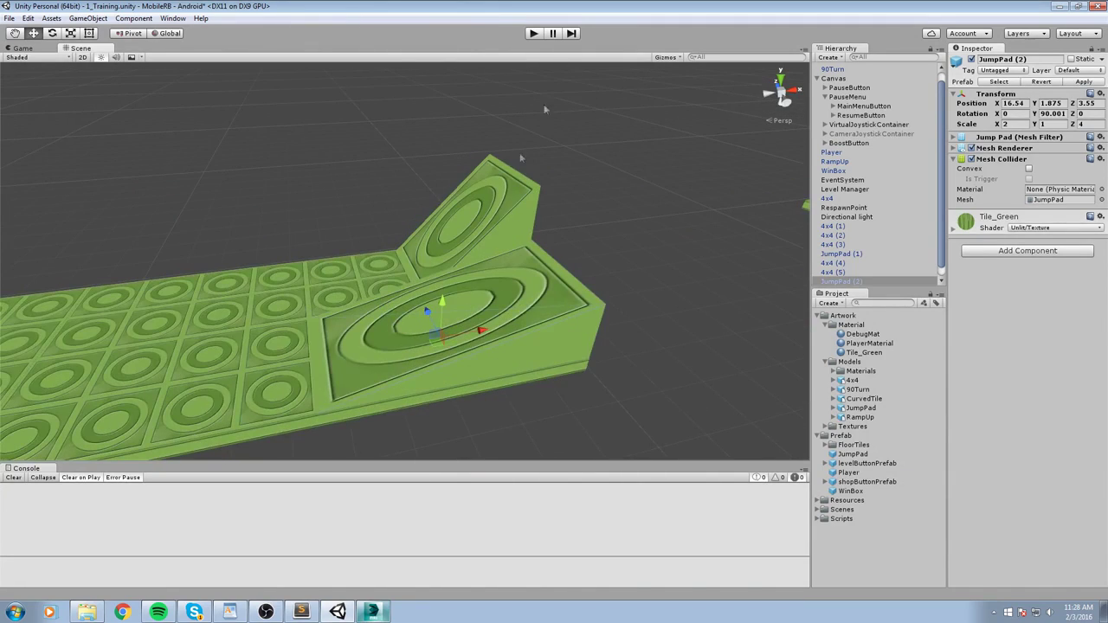
Run a second play-test boosting the ball along the track into the pads, then stop
left_click(498, 206)
left_click(534, 33)
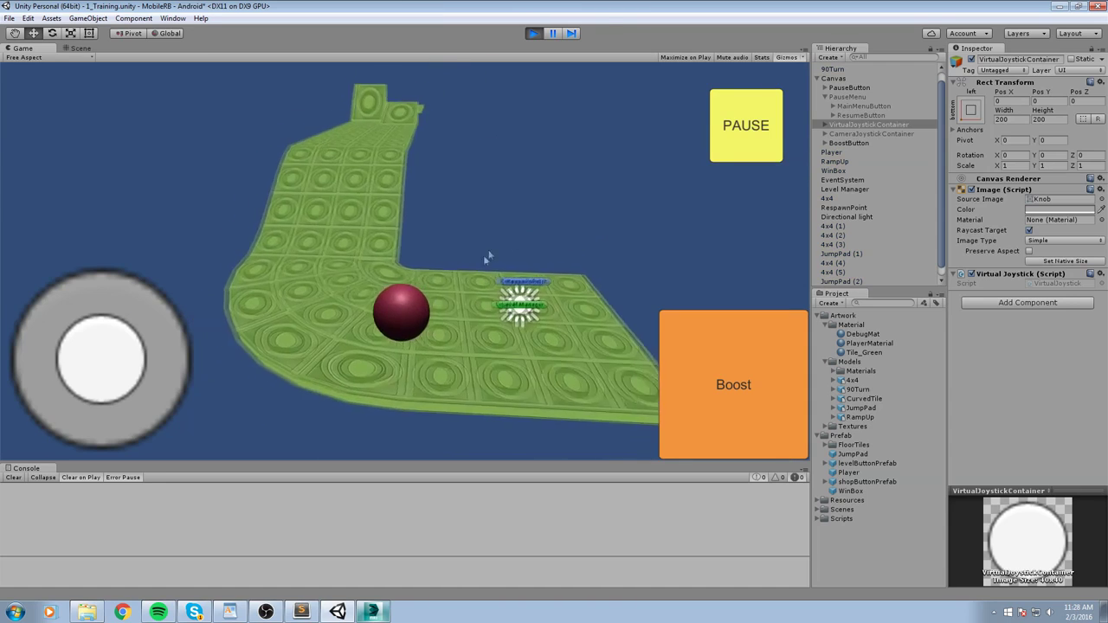
left_click(665, 359)
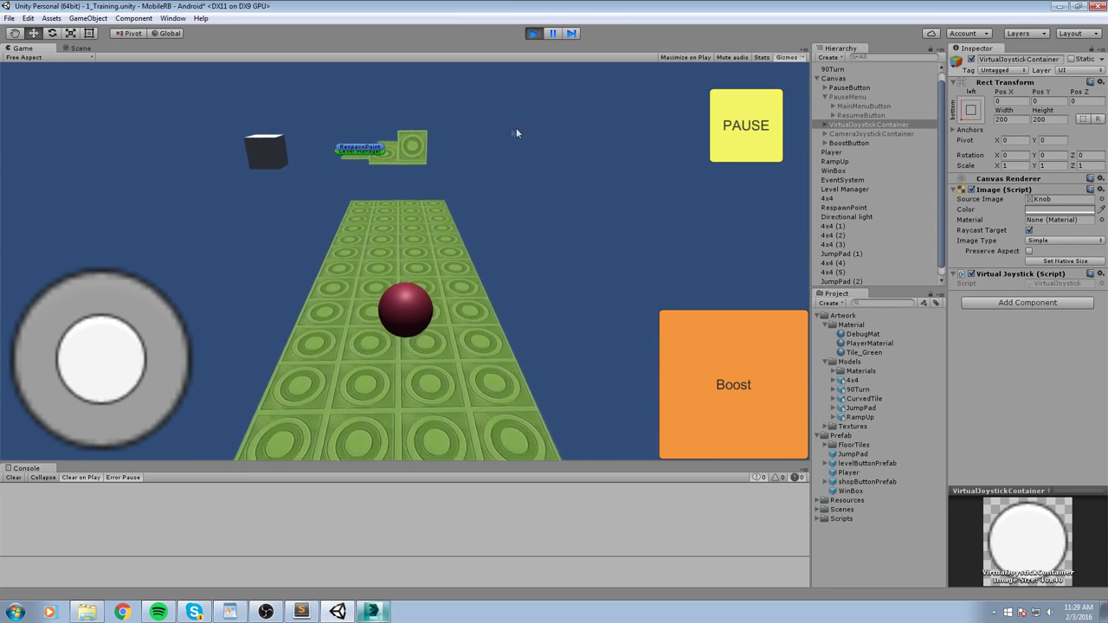
left_click(739, 320)
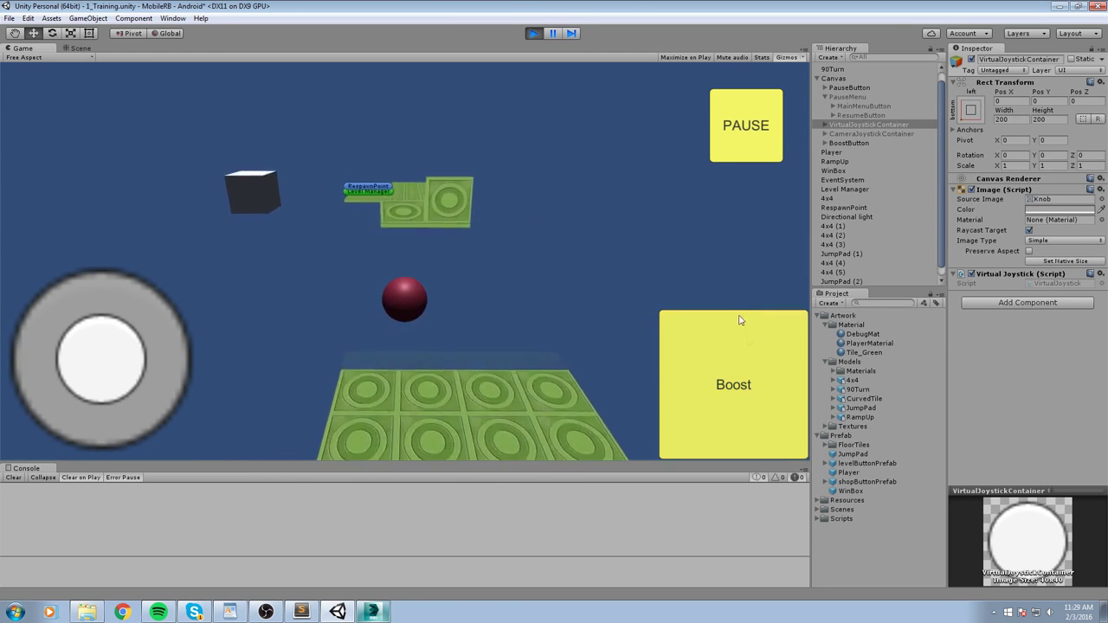
key("ctrl+p")
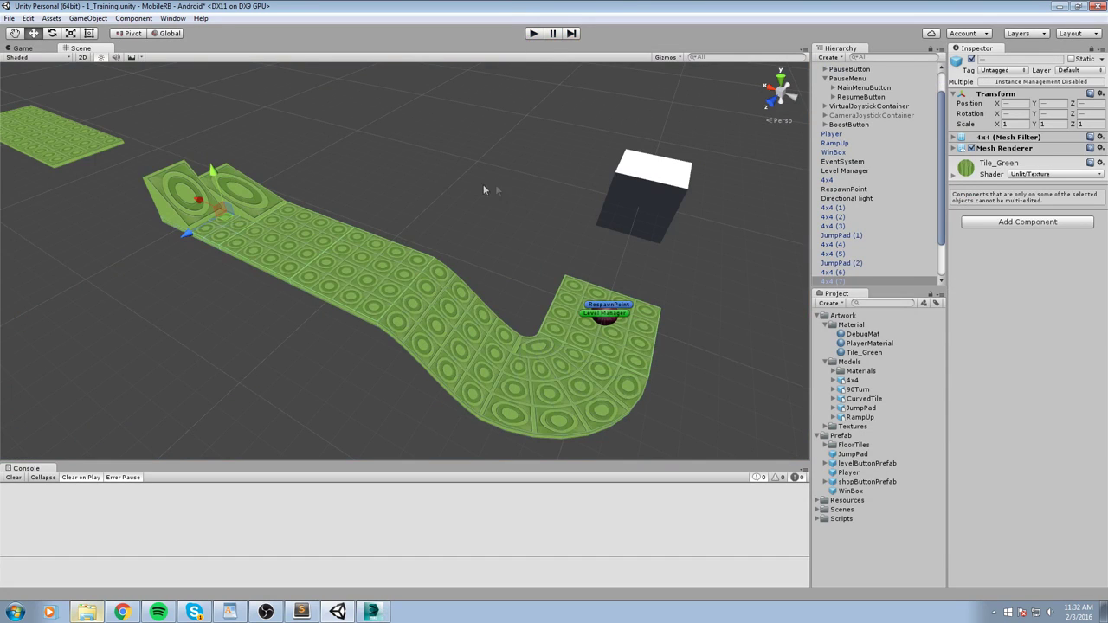
Orbit around the track and briefly play-test the level
right_click_drag(484, 189, 762, 271)
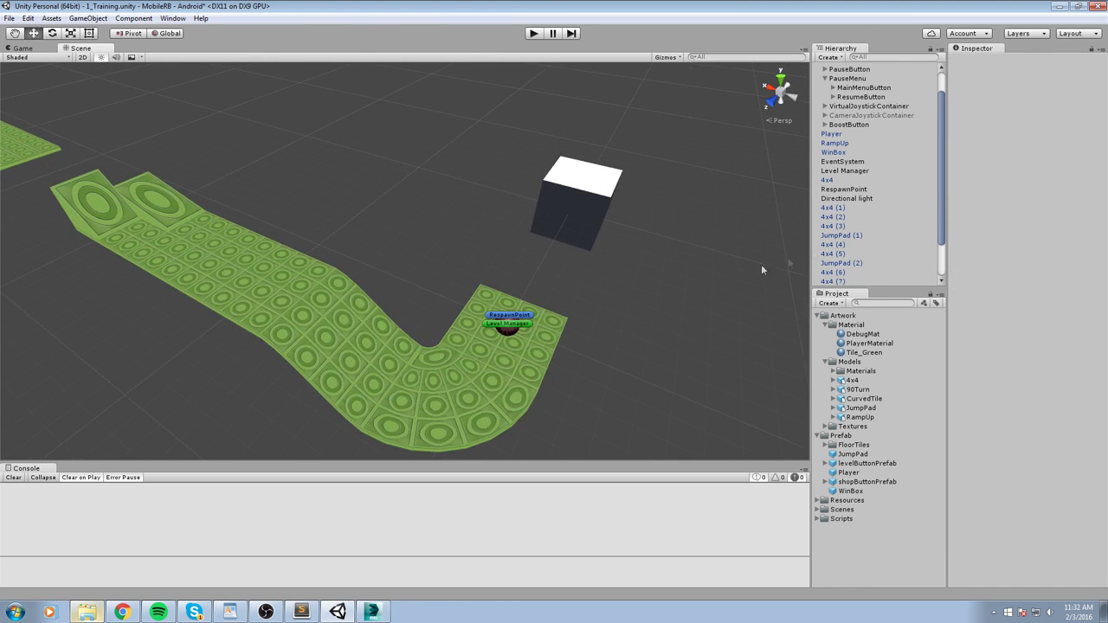
middle_click_drag(628, 332, 487, 257)
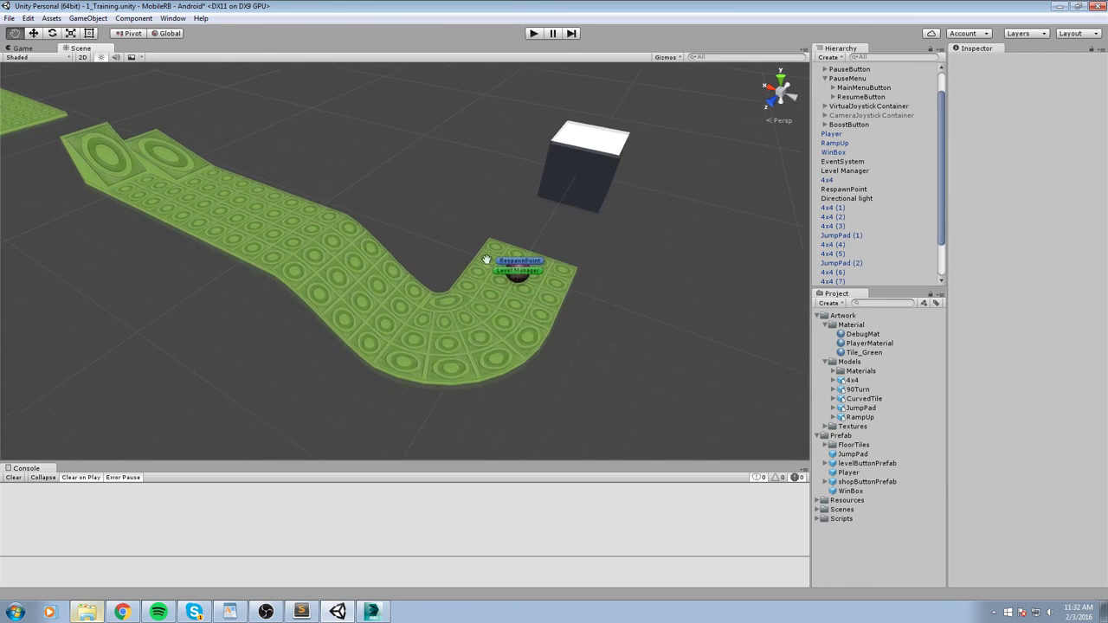
left_click(534, 35)
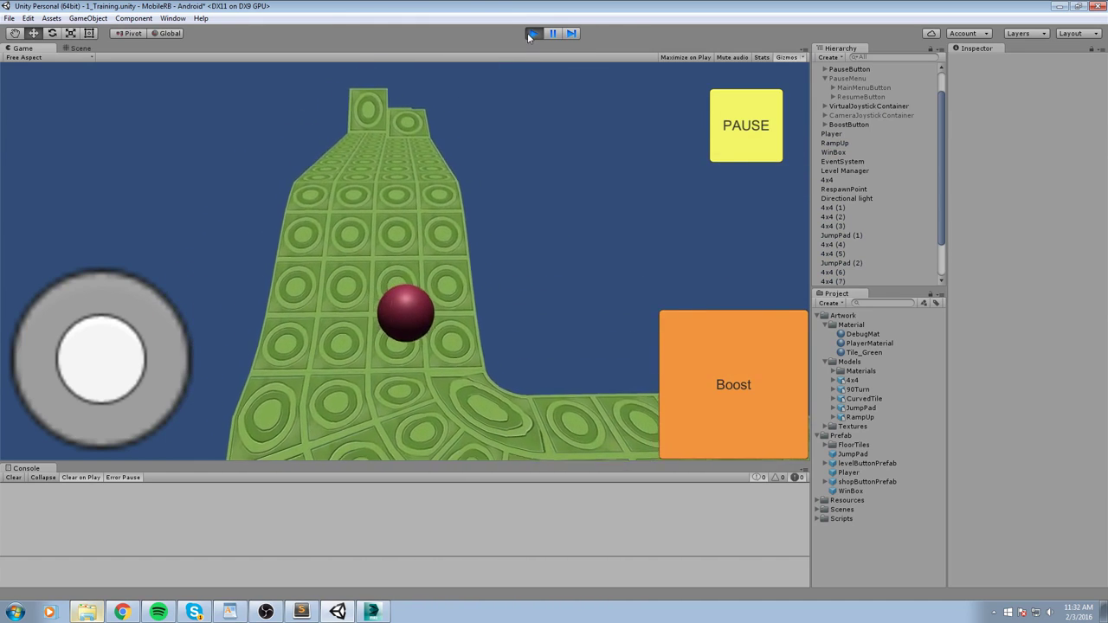
left_click(527, 32)
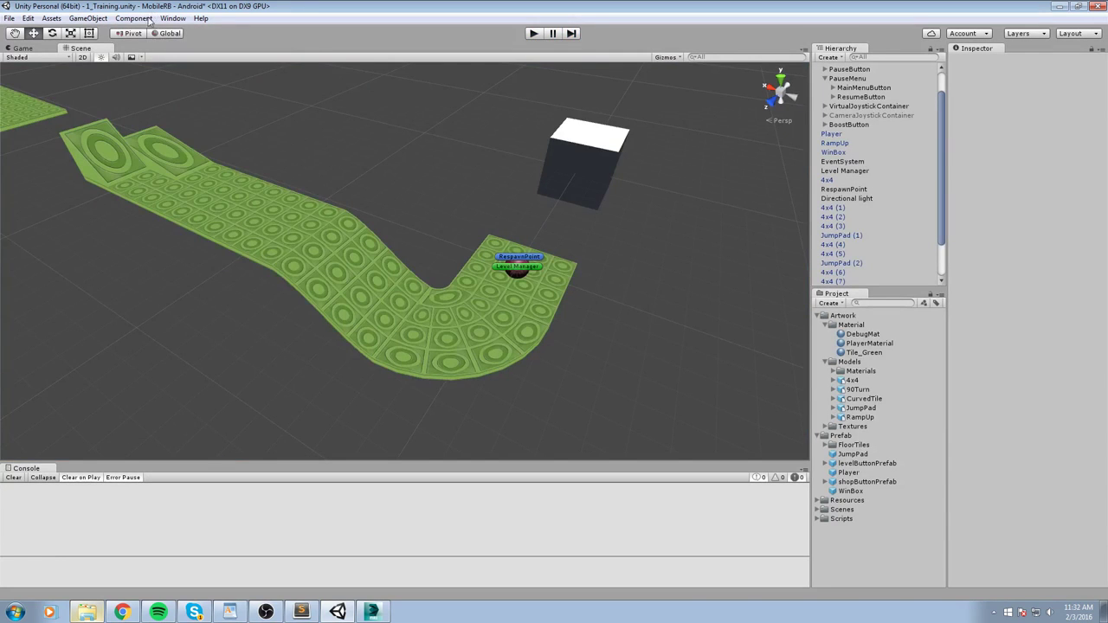
In the Lighting settings, try FrameDebuggerRender as the skybox material
left_click(171, 18)
left_click(189, 274)
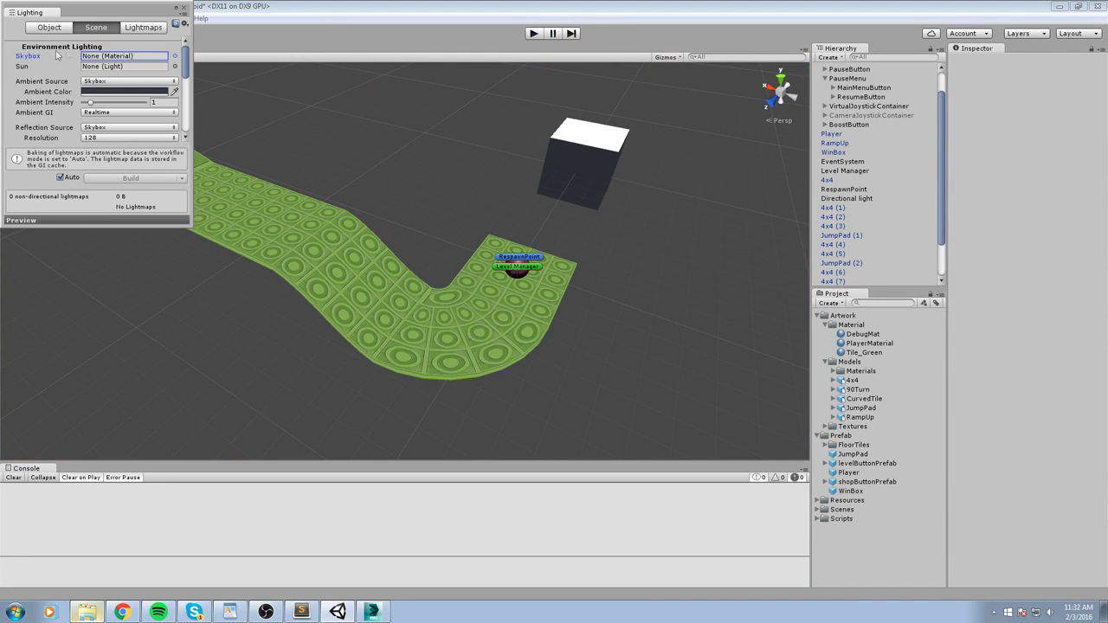
left_click(175, 57)
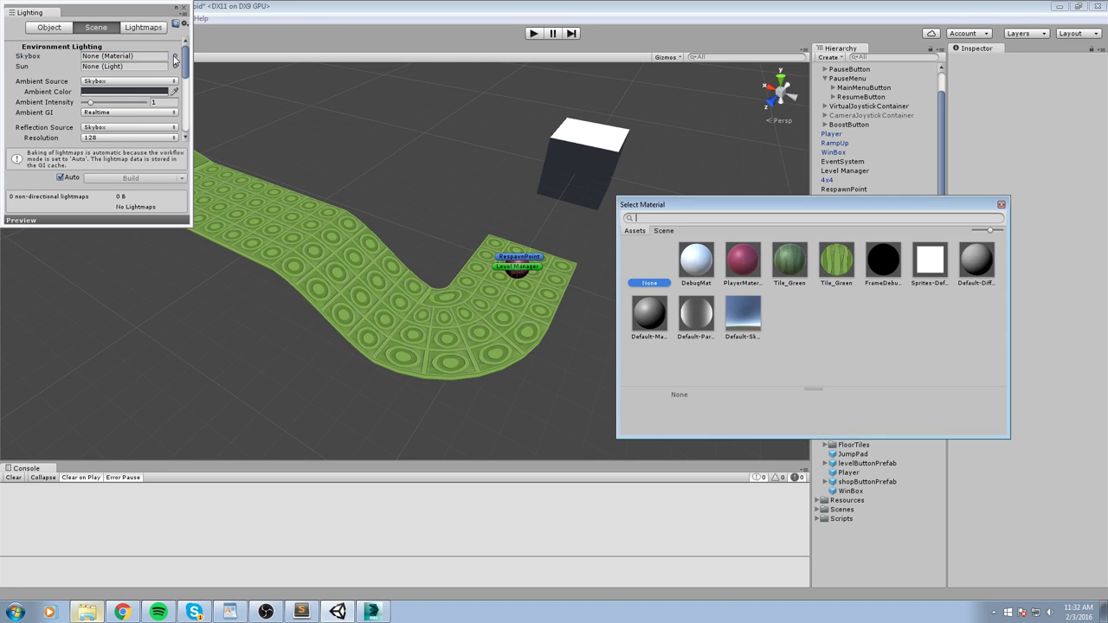
right_click_drag(487, 165, 472, 142)
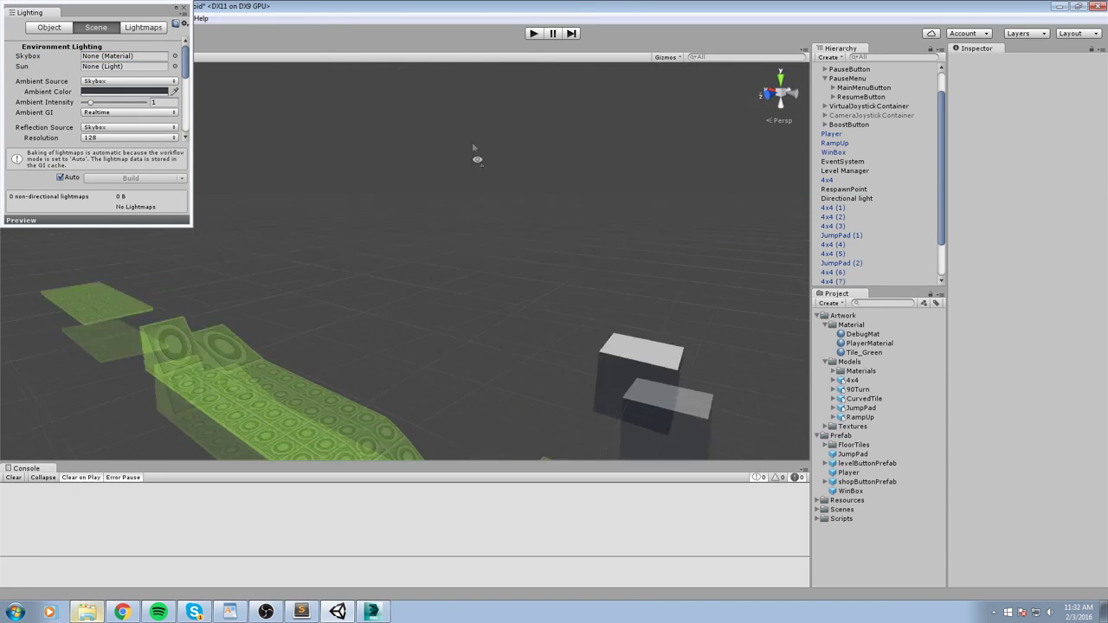
left_click(176, 57)
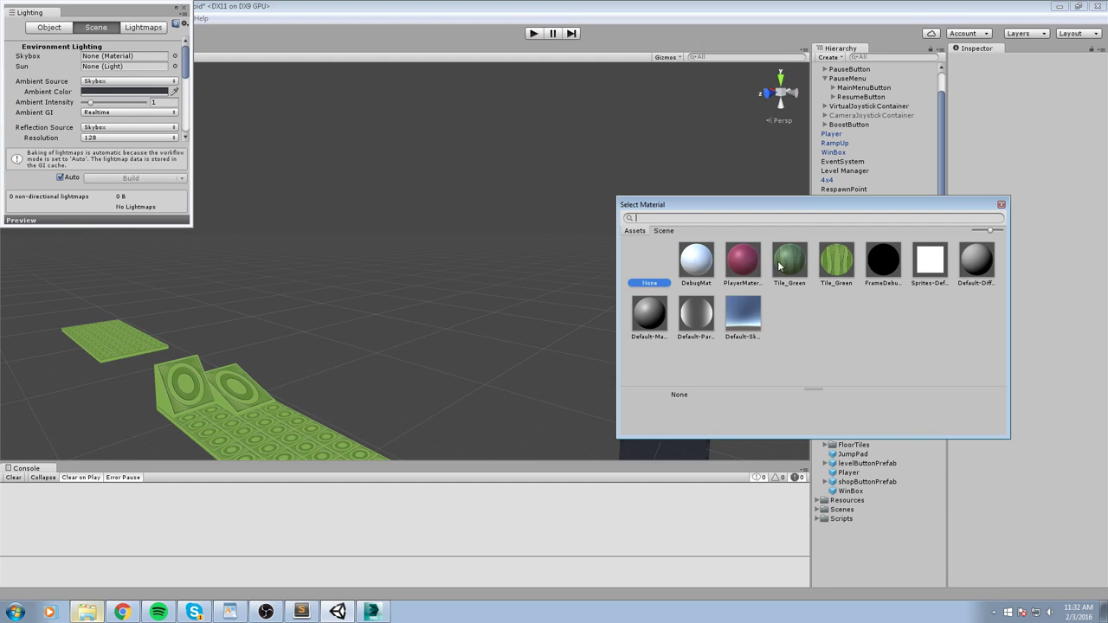
left_click(778, 267)
key("Right")
key("Right")
left_click(323, 79)
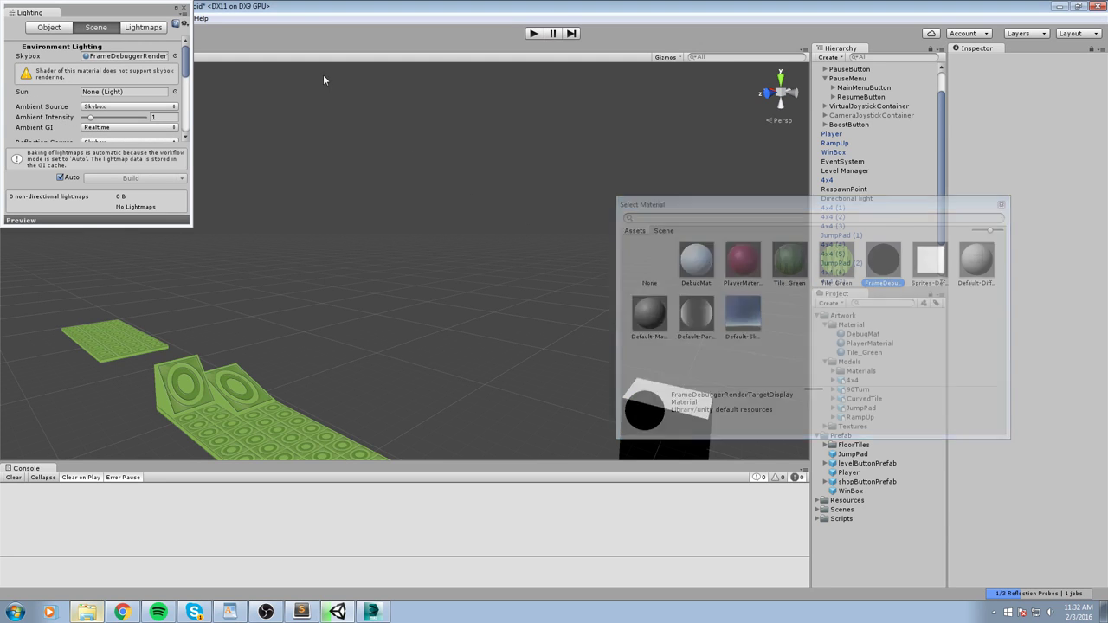
Set the skybox to Tile_Green and view the green sky in the scene
left_click_drag(87, 12, 820, 157)
left_click(131, 57)
left_click(911, 201)
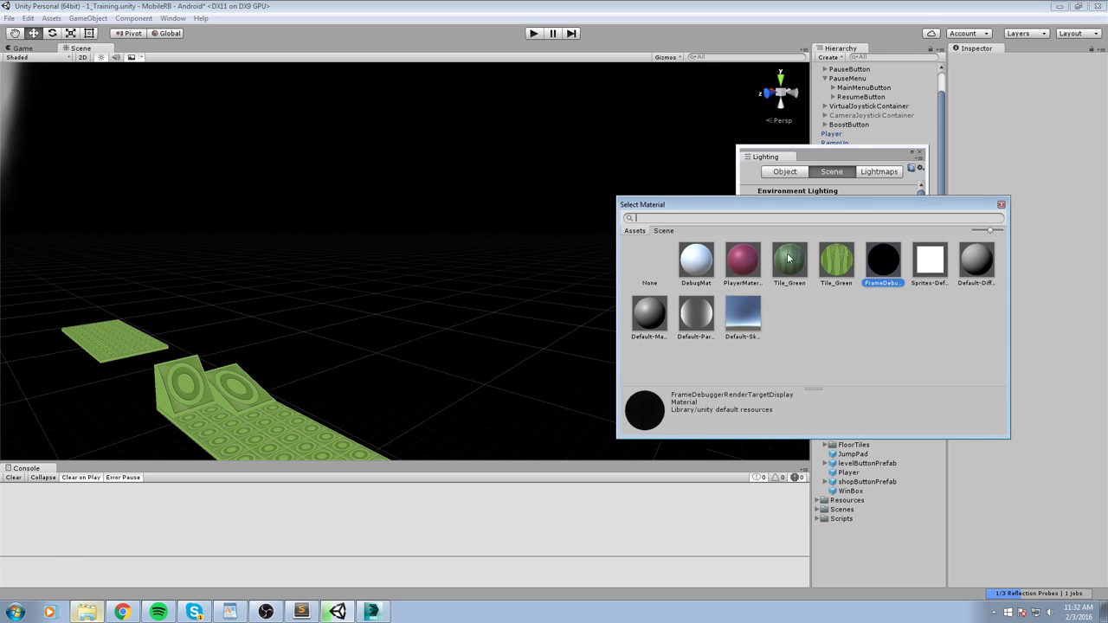
left_click(743, 260)
left_click(837, 259)
double_click(837, 260)
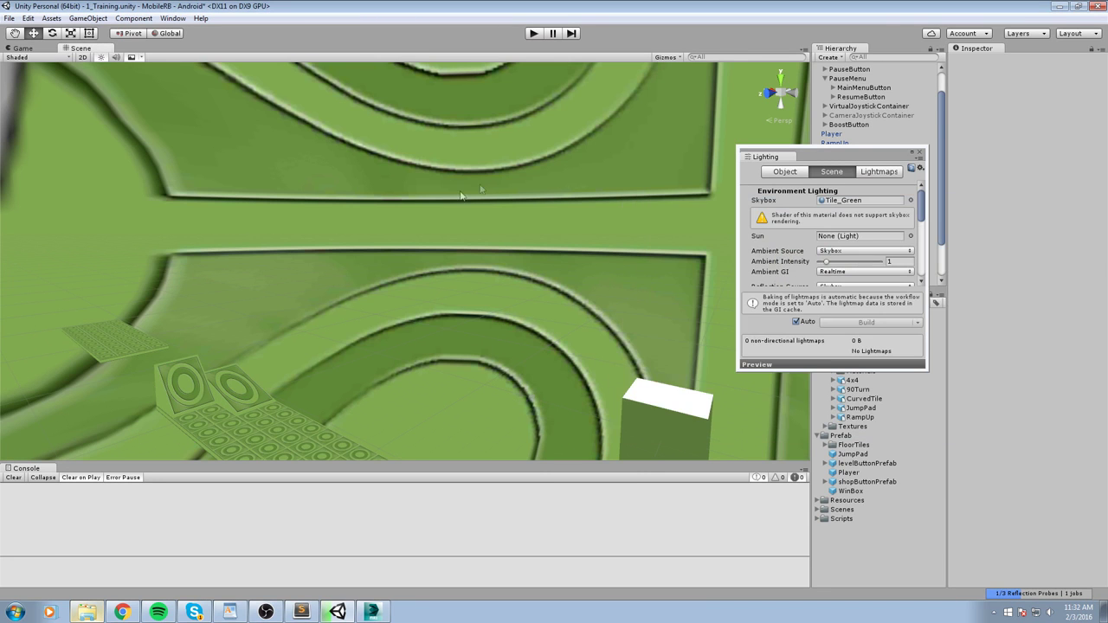
mouse_move(421, 217)
left_mouse_down("alt")
mouse_move(466, 228)
mouse_move(425, 172)
left_mouse_up("alt")
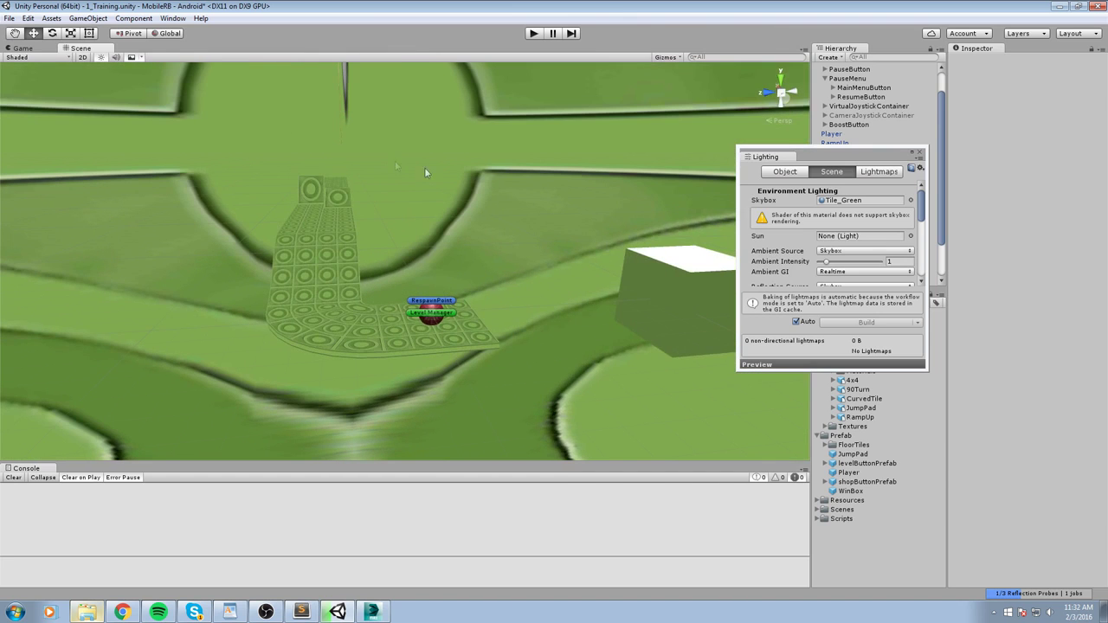
Switch the skybox to Default-Skybox, then set it to None
left_click(910, 200)
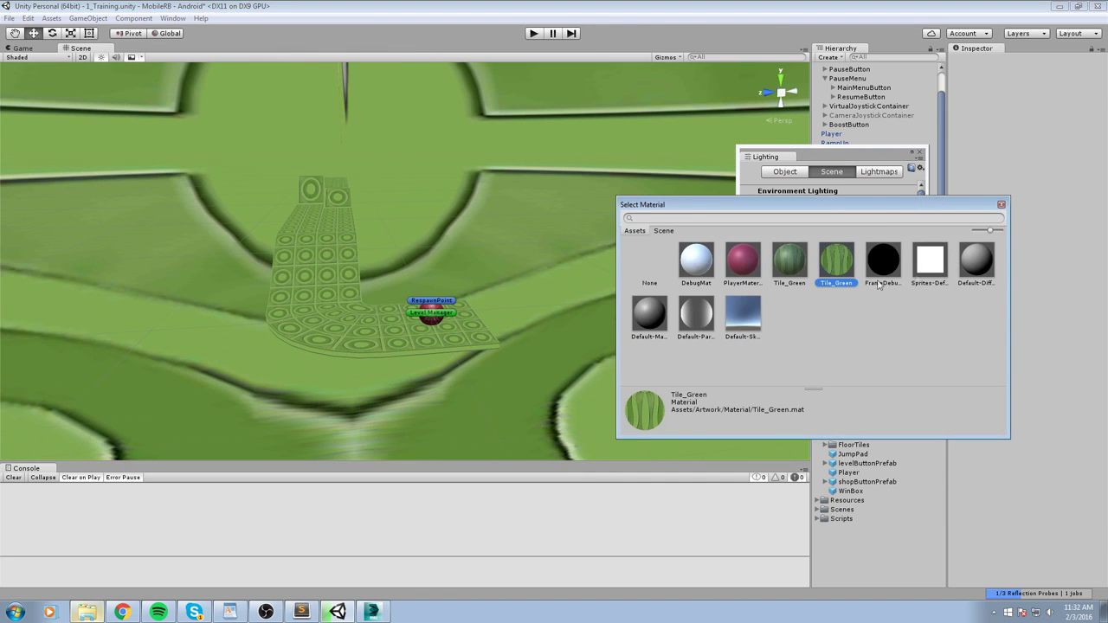
left_click(732, 327)
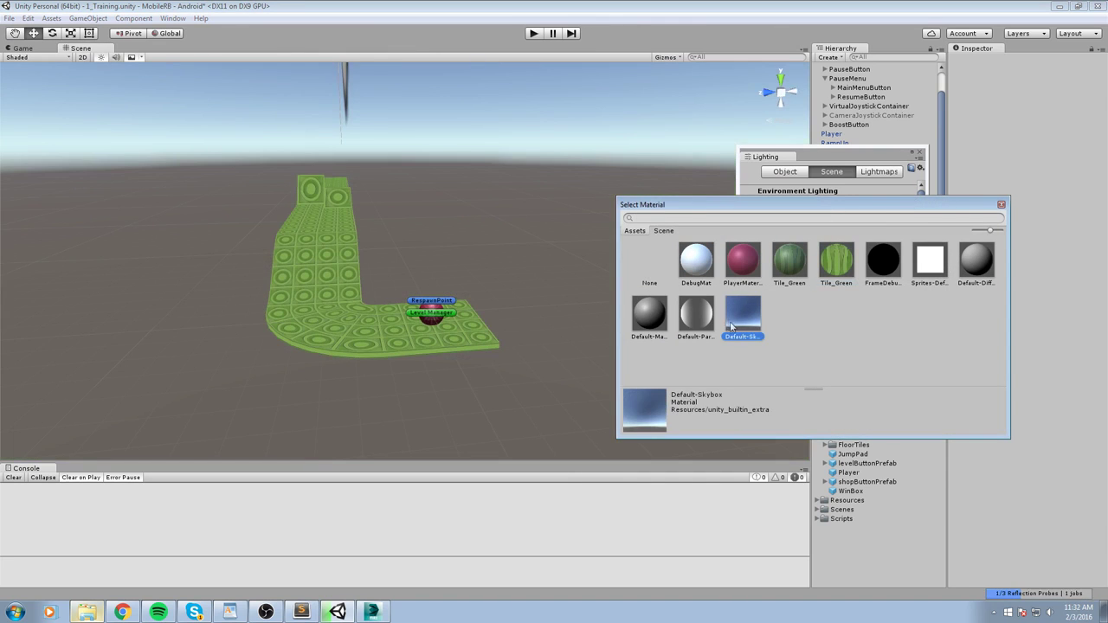
left_click(660, 265)
left_click(1002, 209)
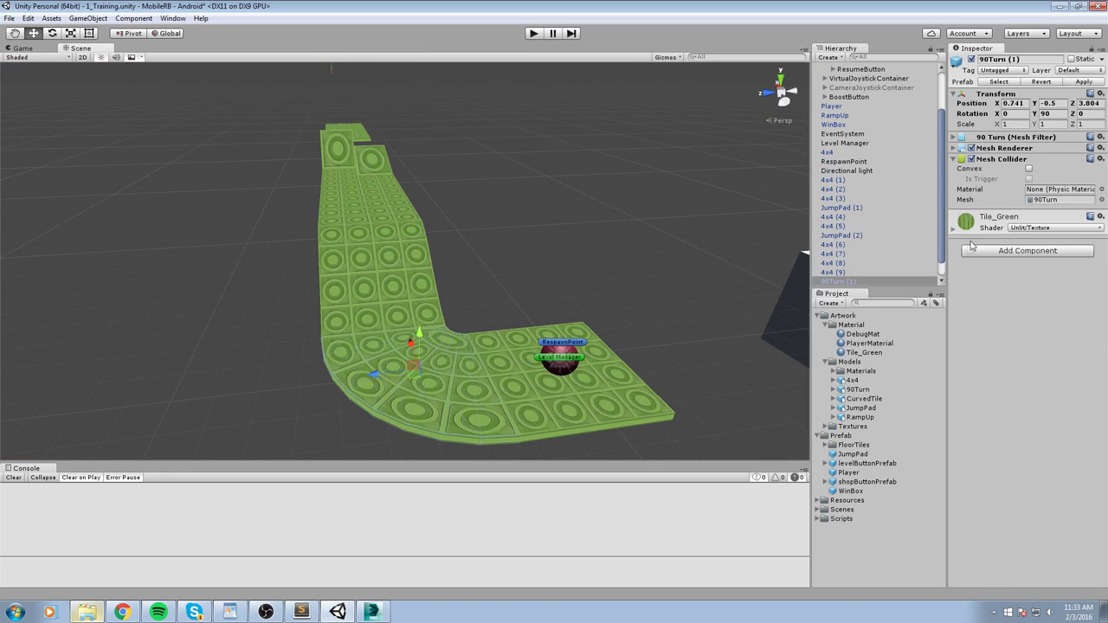
mouse_move(512, 257)
left_mouse_down("alt")
mouse_move(387, 297)
mouse_move(313, 306)
mouse_move(490, 346)
left_mouse_up("alt")
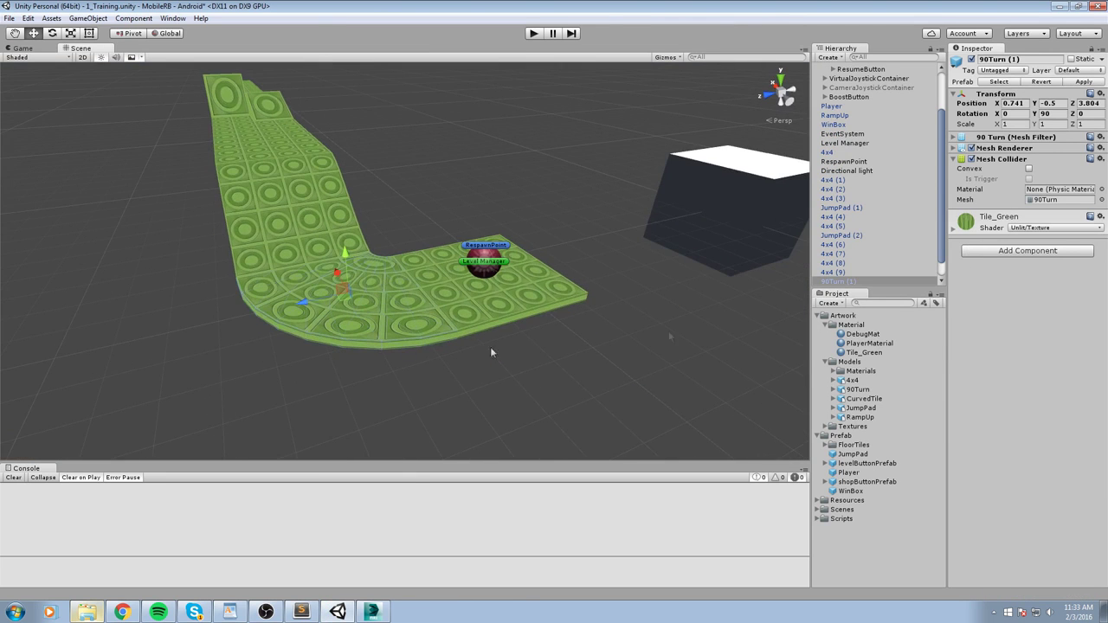
left_click_drag(594, 234, 623, 260, "alt")
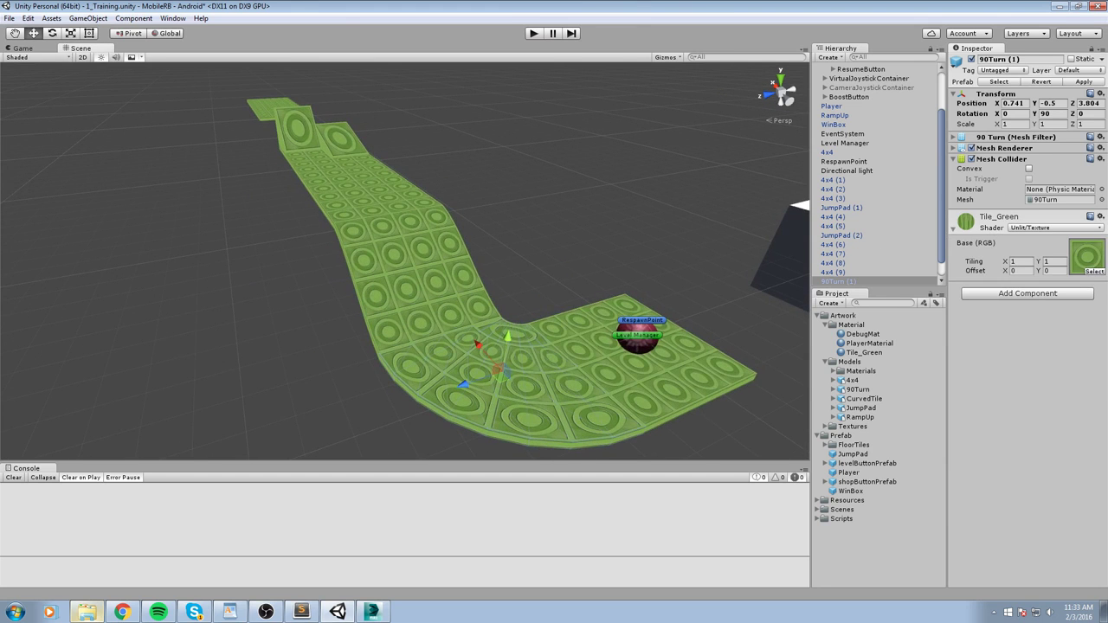
left_click(1032, 228)
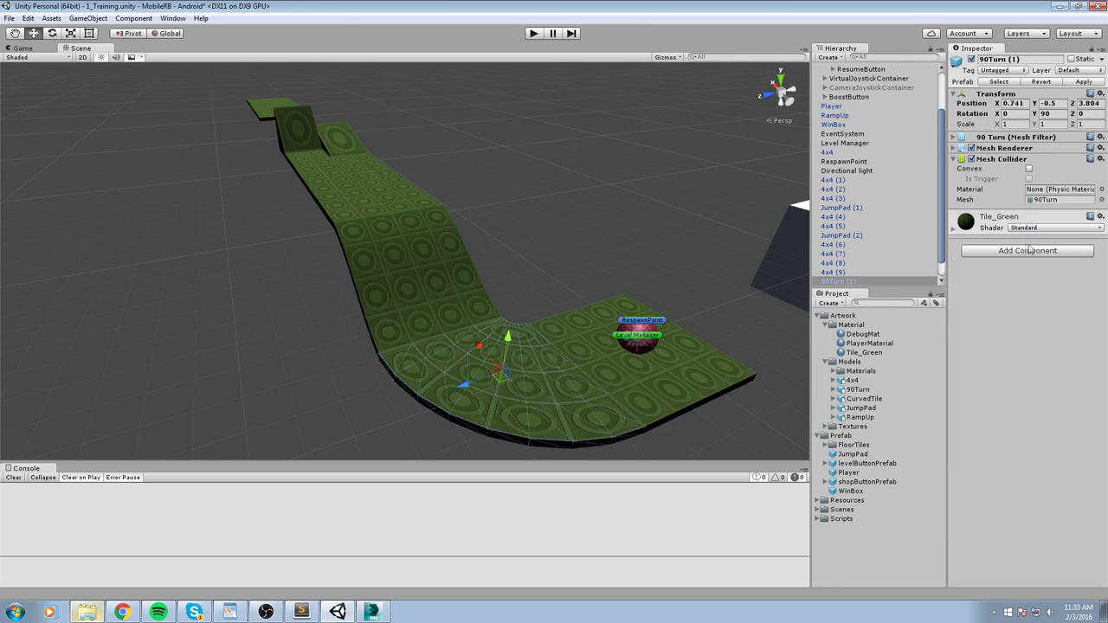
mouse_move(485, 260)
left_mouse_down("alt")
mouse_move(330, 105)
mouse_move(481, 128)
left_mouse_up("alt")
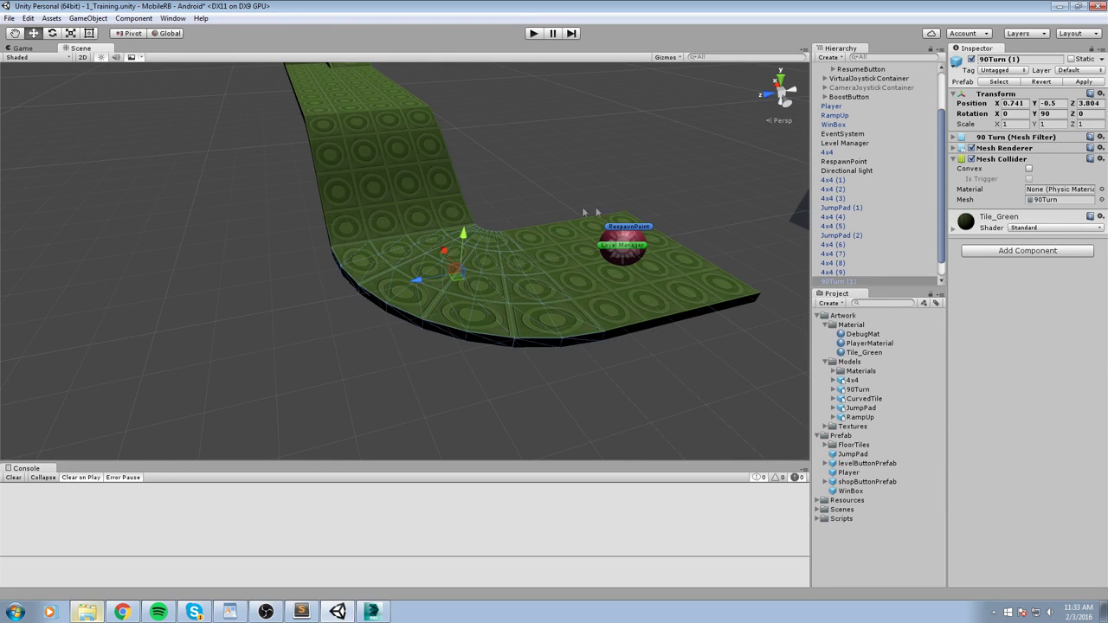
left_click_drag(582, 206, 589, 227, "alt")
left_click(1054, 229)
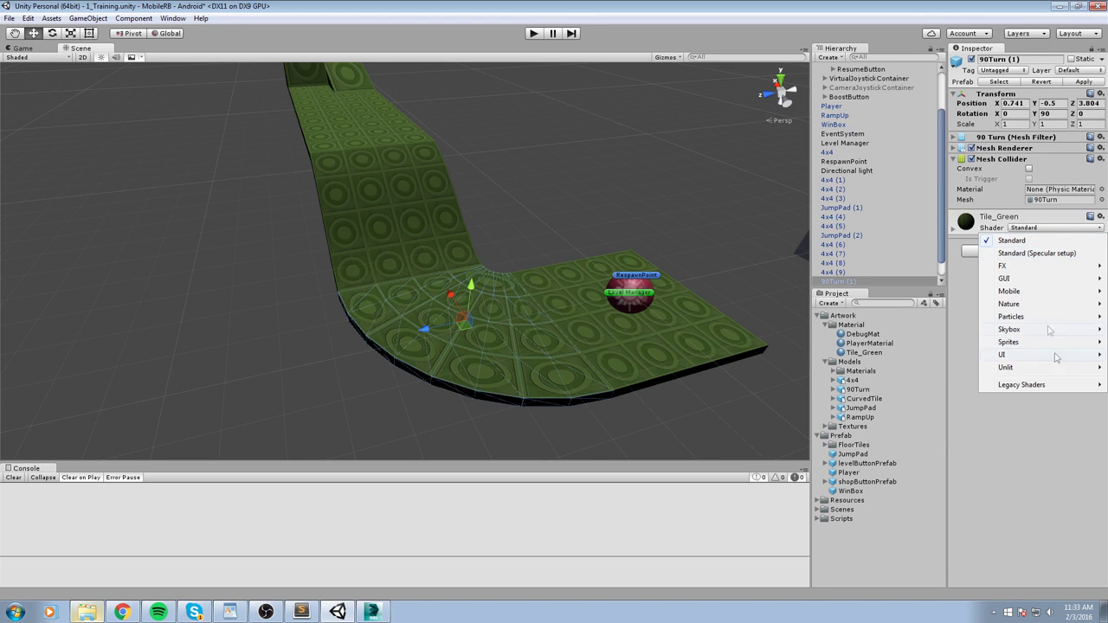
mouse_move(1006, 367)
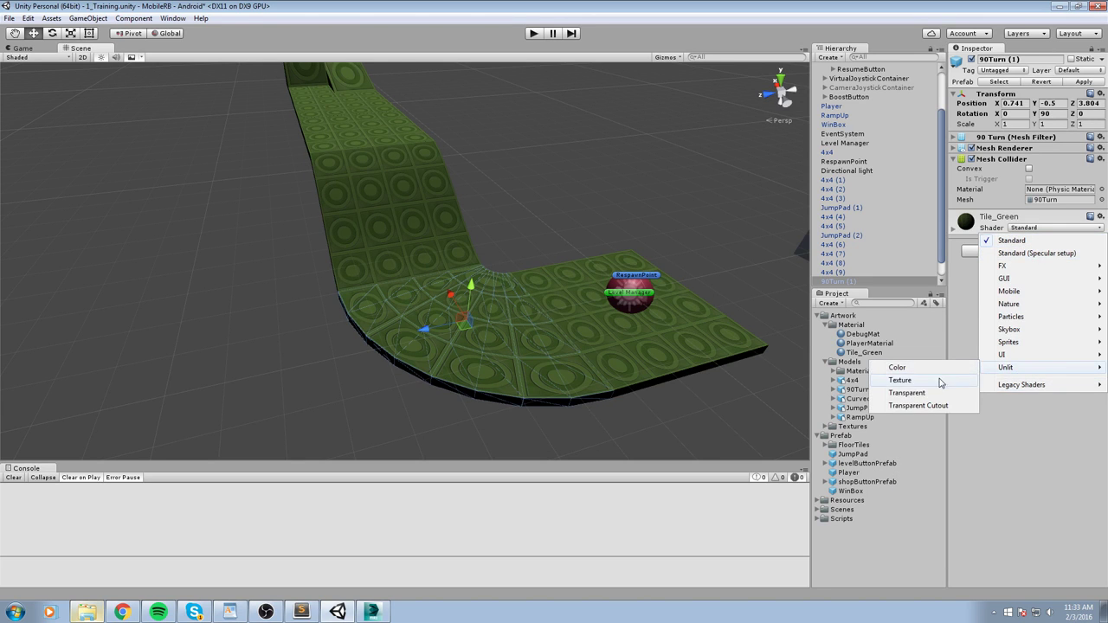
left_click(940, 383)
left_click(869, 78)
mouse_move(415, 147)
left_mouse_down("alt")
mouse_move(358, 120)
mouse_move(377, 217)
mouse_move(352, 313)
mouse_move(602, 326)
left_mouse_up("alt")
left_click(351, 313)
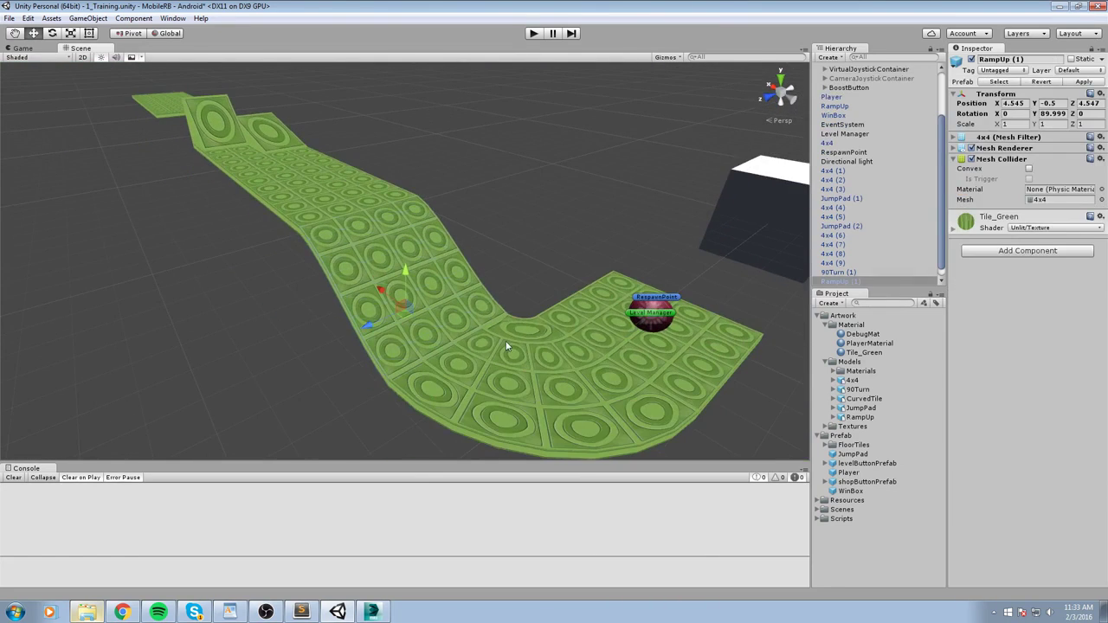
left_click(586, 314)
left_click(347, 203)
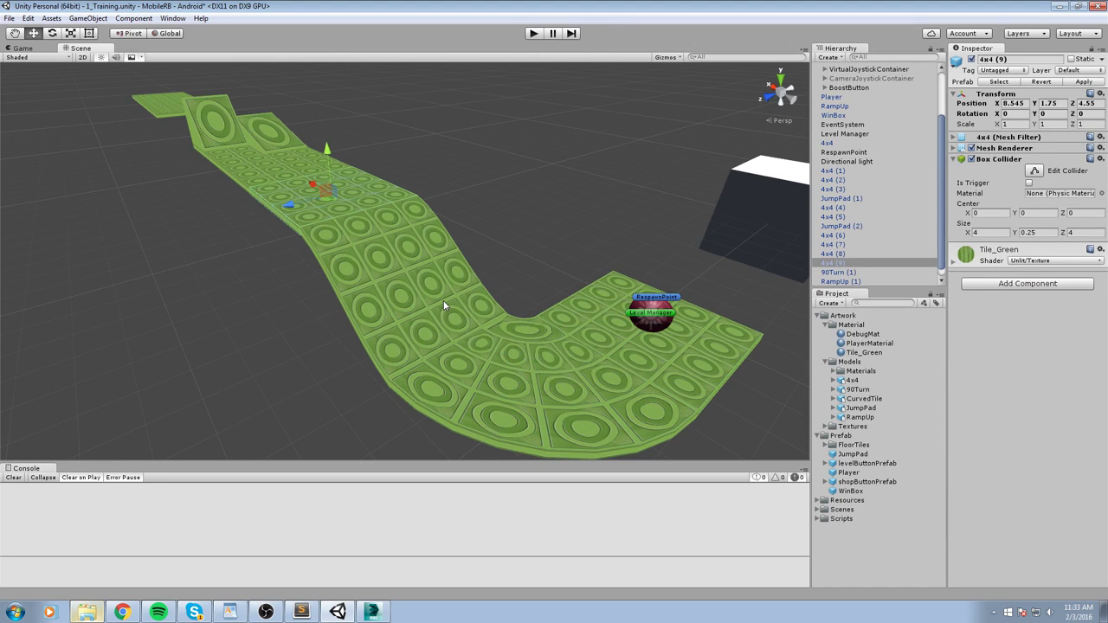
left_click(433, 232)
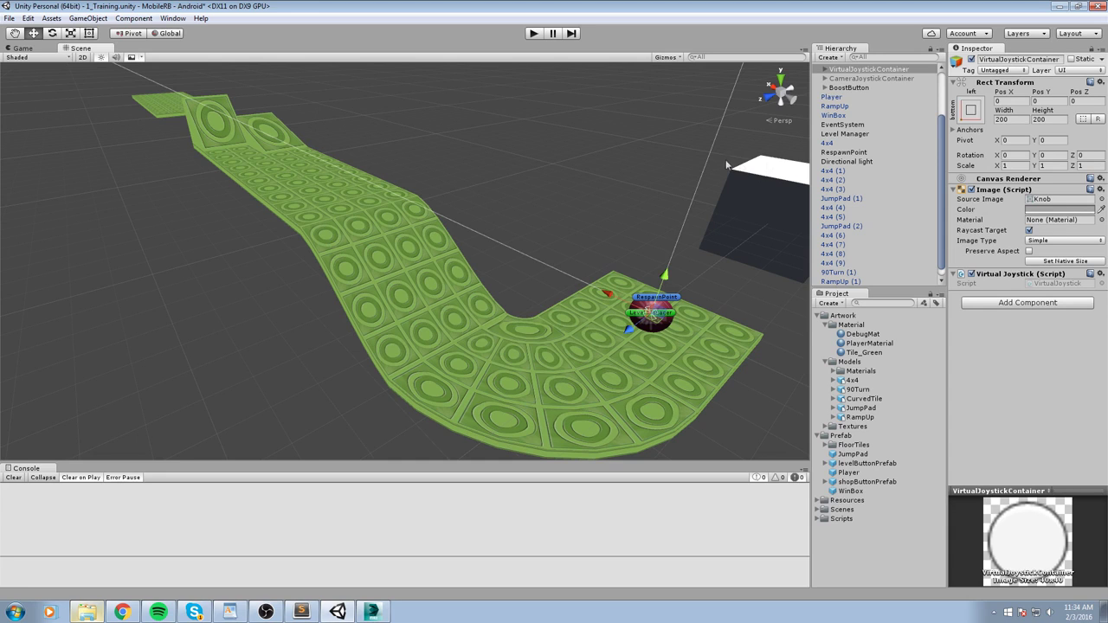
Collapse the Canvas children, select and delete the Directional light, then undo the deletion
scroll(875, 100, "up", 3)
left_click(818, 88)
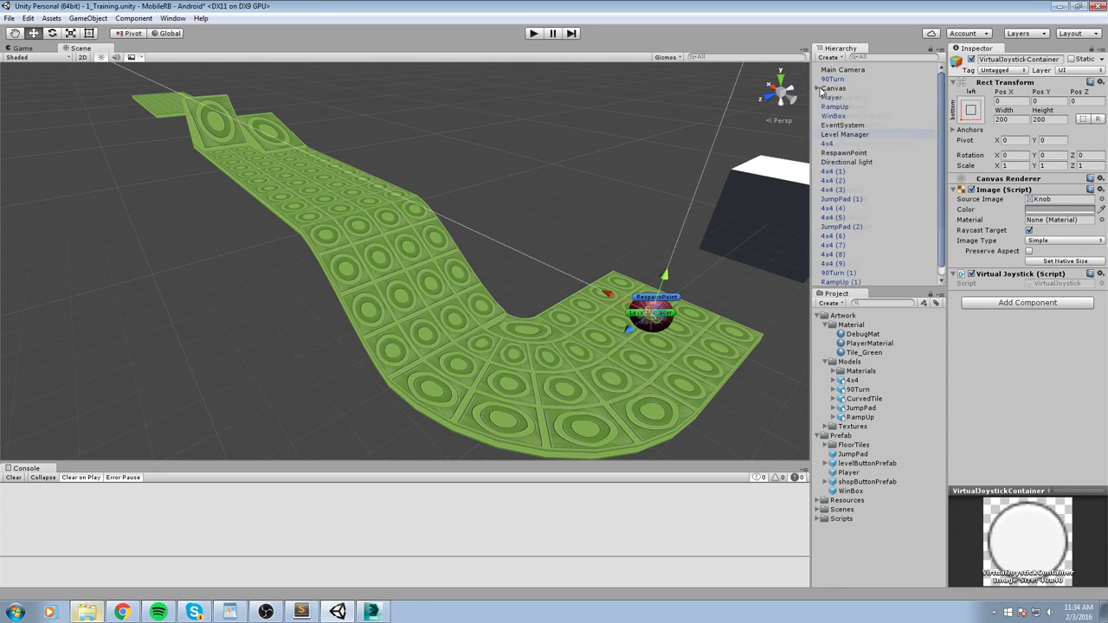
left_click(852, 164)
middle_click_drag(656, 111, 683, 177)
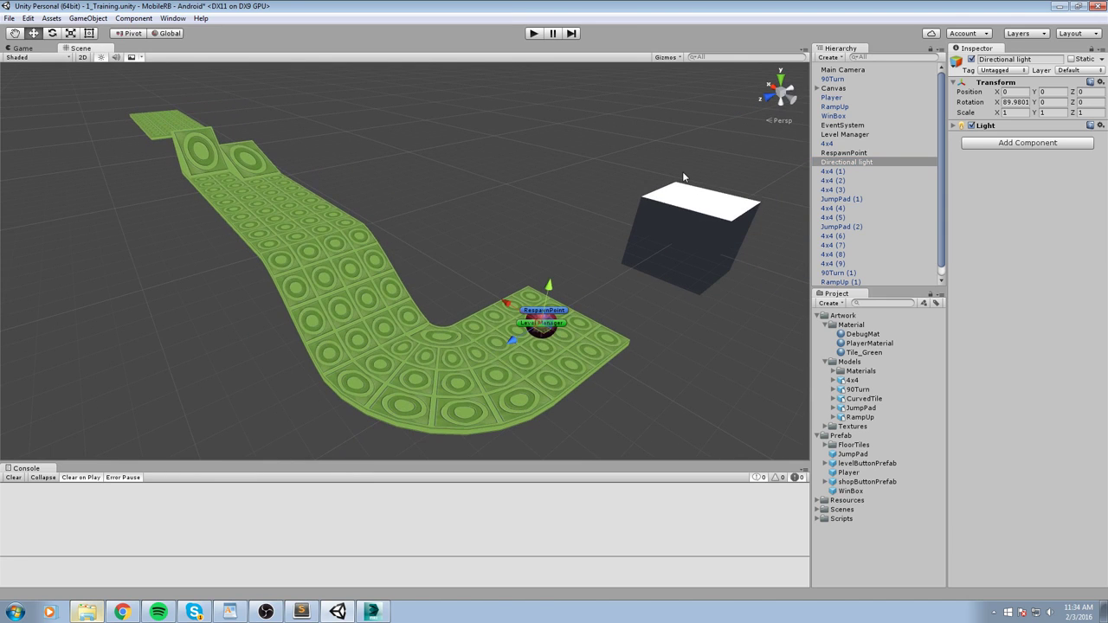
key("Delete")
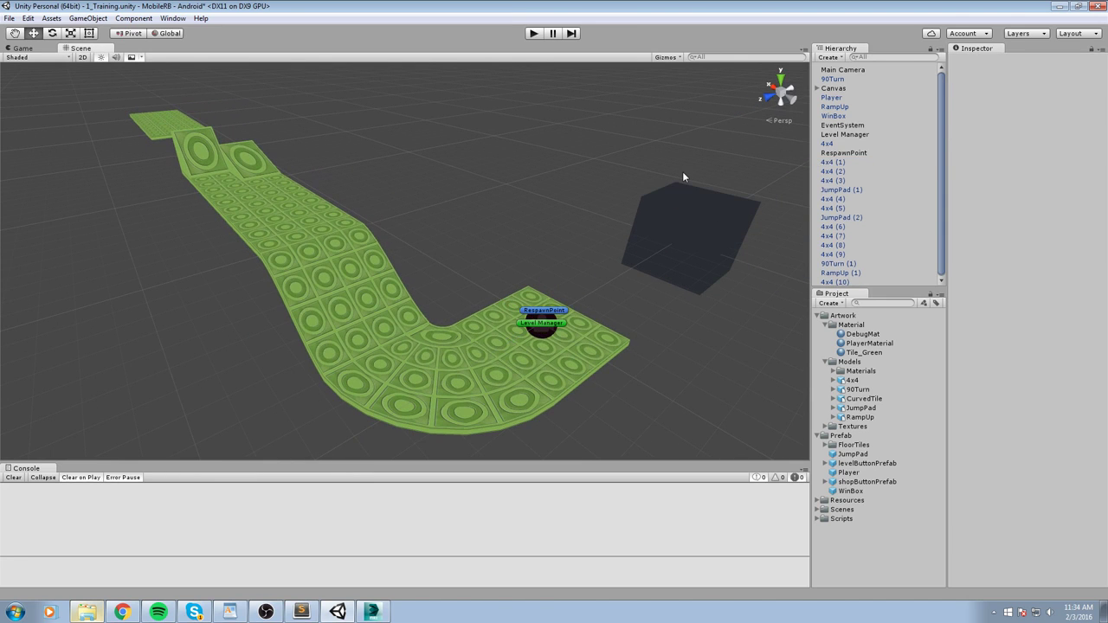
key("ctrl+z")
scroll(521, 339, "up", 1)
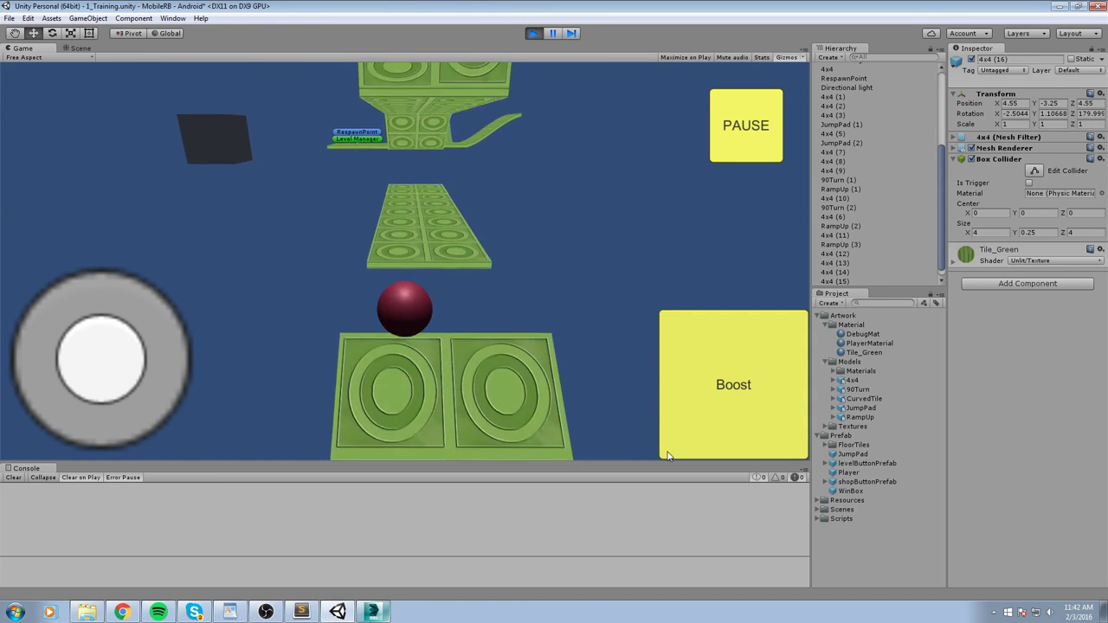
Restart the play test with Ctrl+P and frame the selected tile in the Scene view
left_click(533, 34)
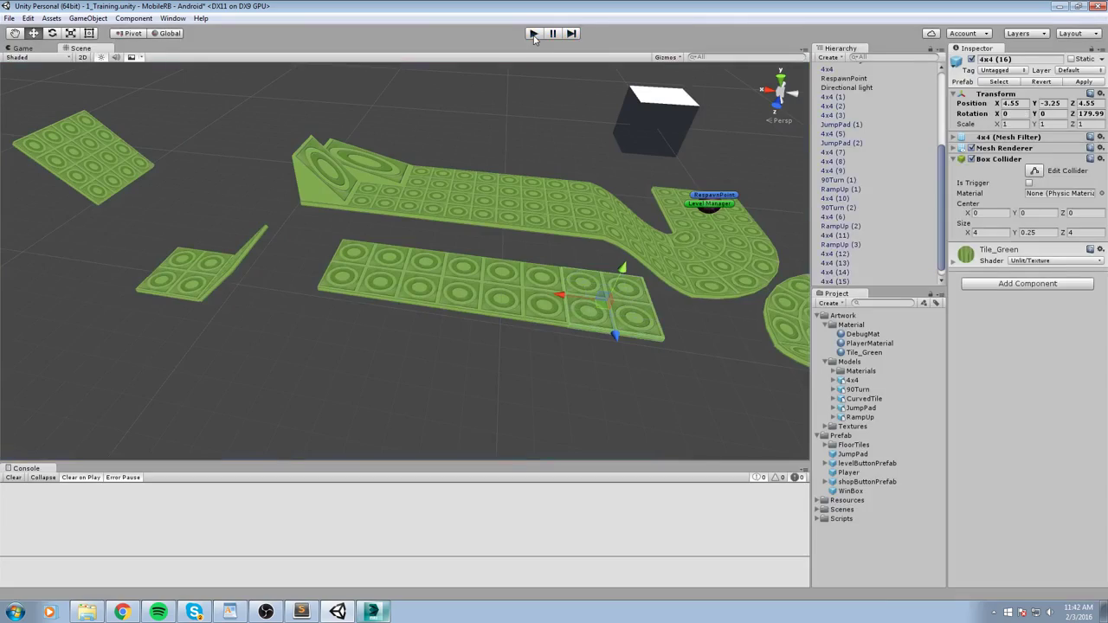
key("ctrl+p")
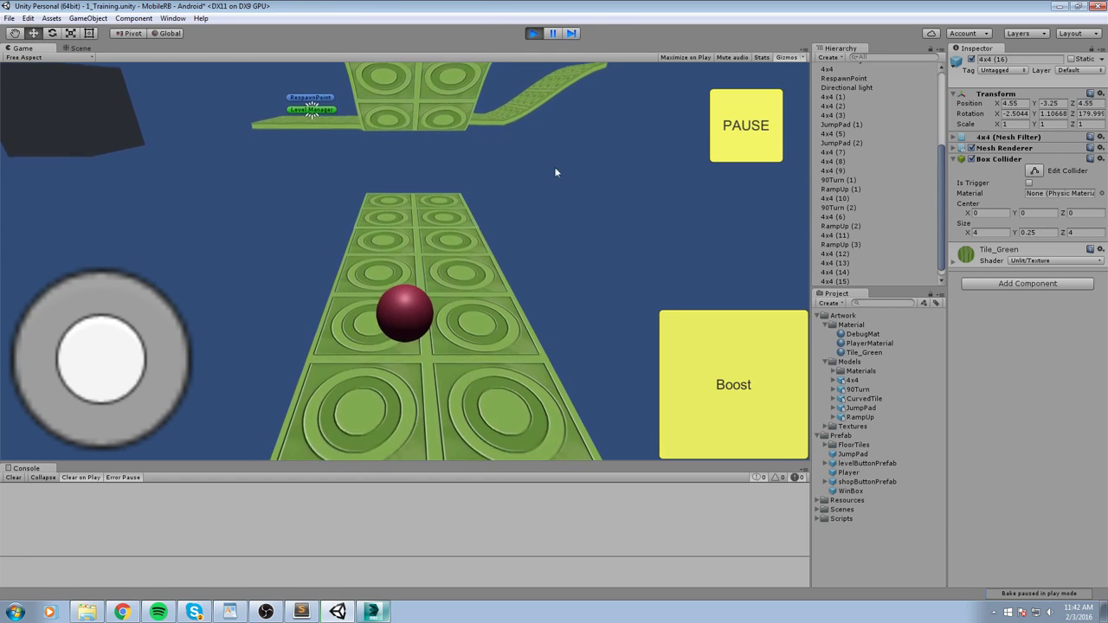
left_click(76, 47)
key("f")
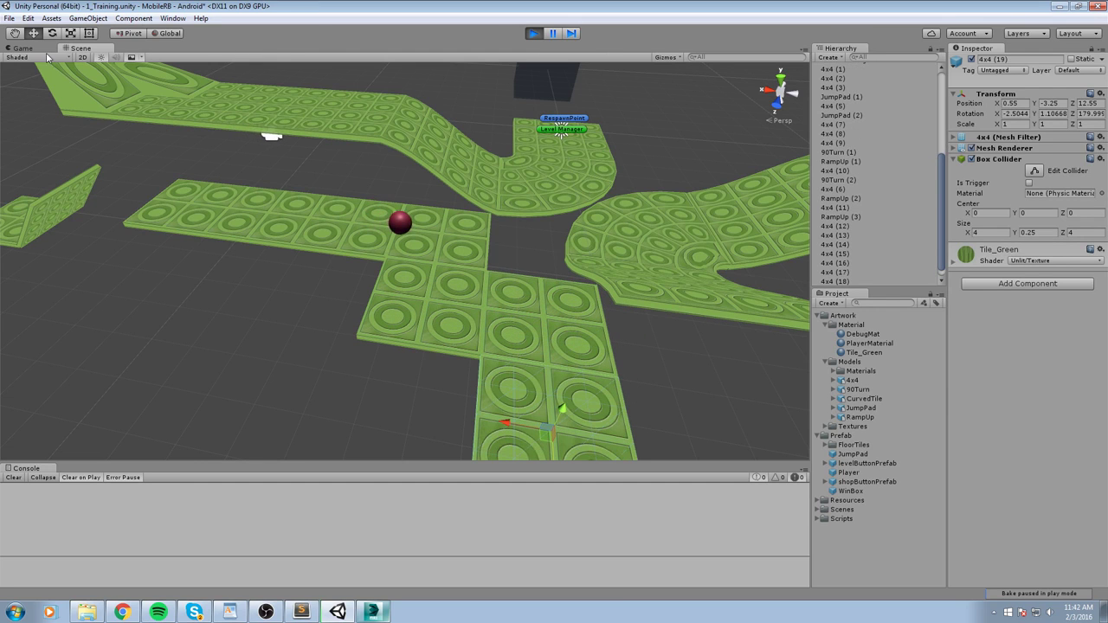
Return to the Game view to watch the running play test
left_click(24, 48)
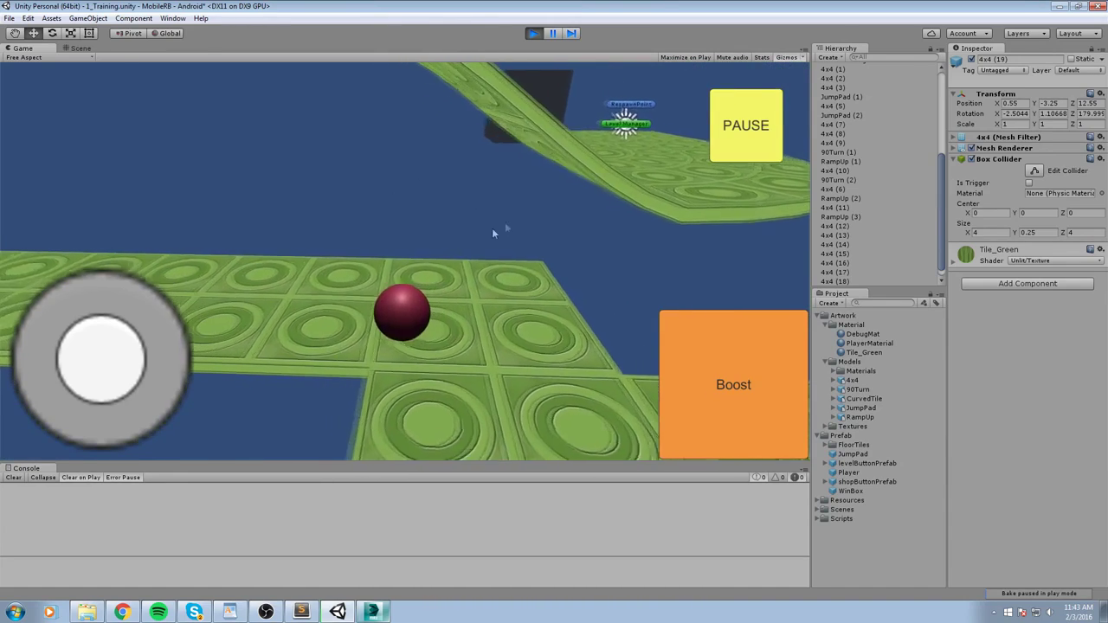
Trigger the ball's boost three times as it rolls along the track
left_click(762, 346)
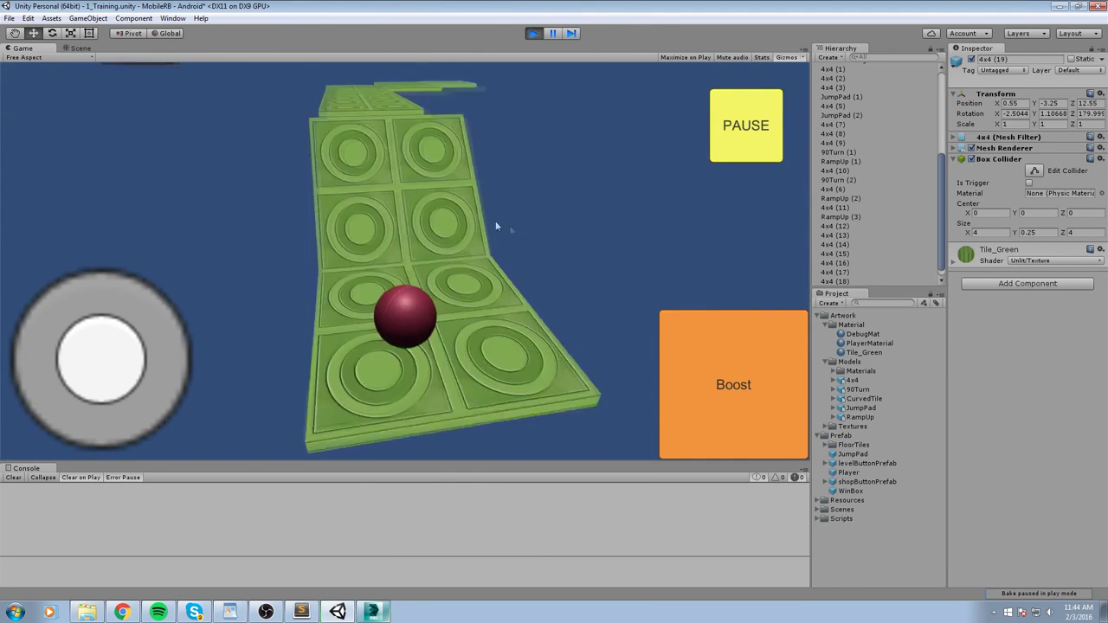
left_click(729, 383)
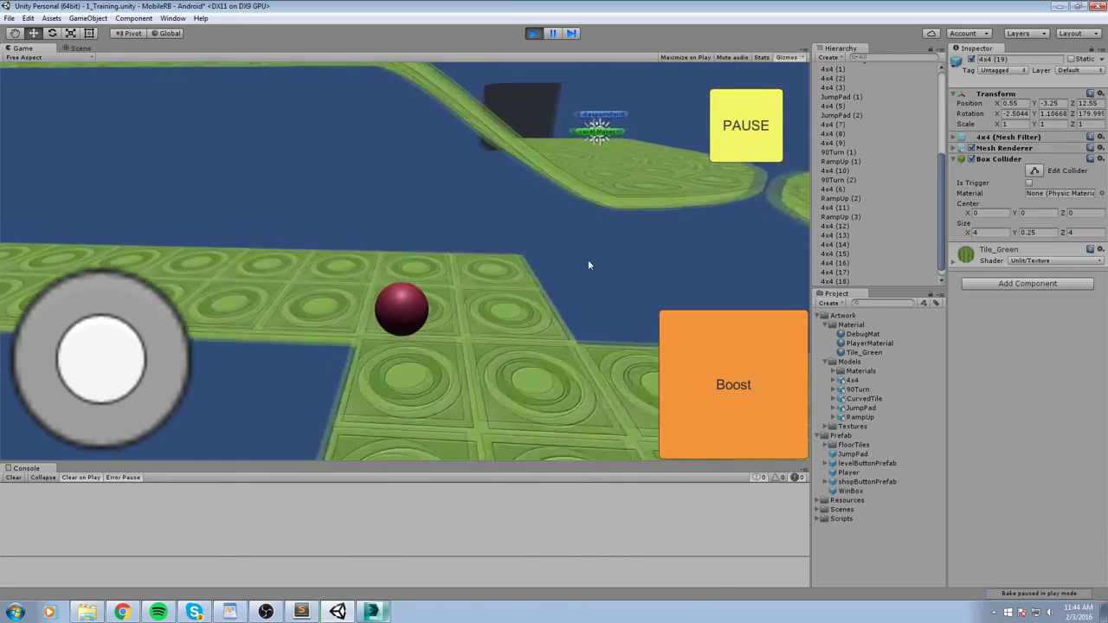
left_click(762, 372)
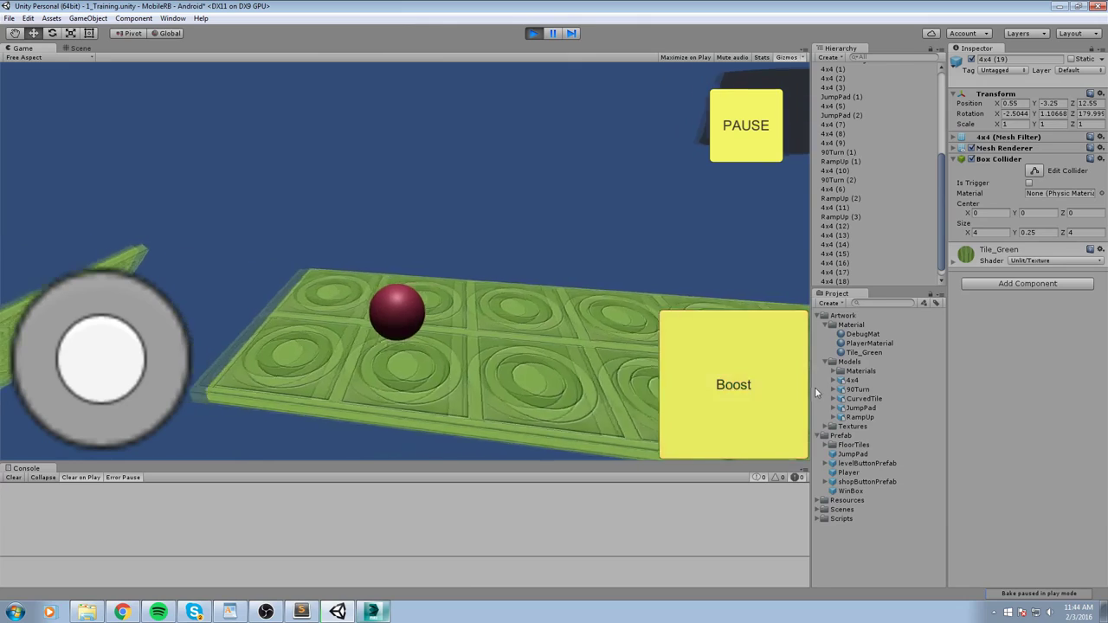